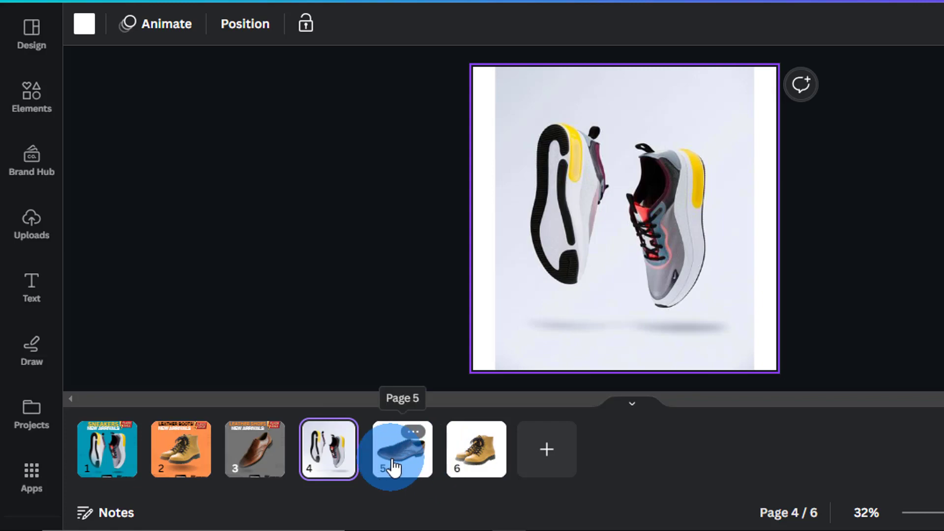
Browse the shoe design's pages 5, 6, 5, 4 and 3, then deselect the canvas
{"action": "left_click", "coordinate": [393, 467]}
{"action": "left_click", "coordinate": [474, 453]}
{"action": "left_click", "coordinate": [401, 448]}
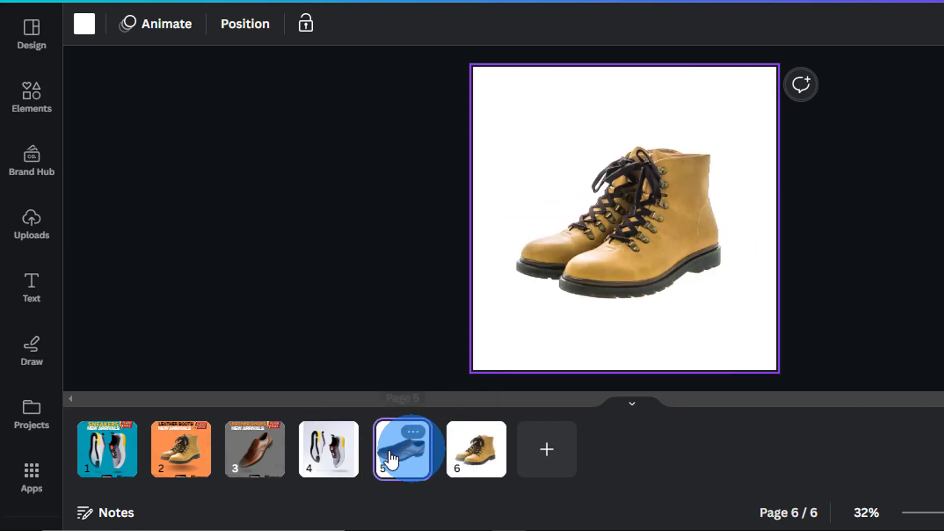
{"action": "left_click", "coordinate": [322, 459]}
{"action": "left_click", "coordinate": [258, 462]}
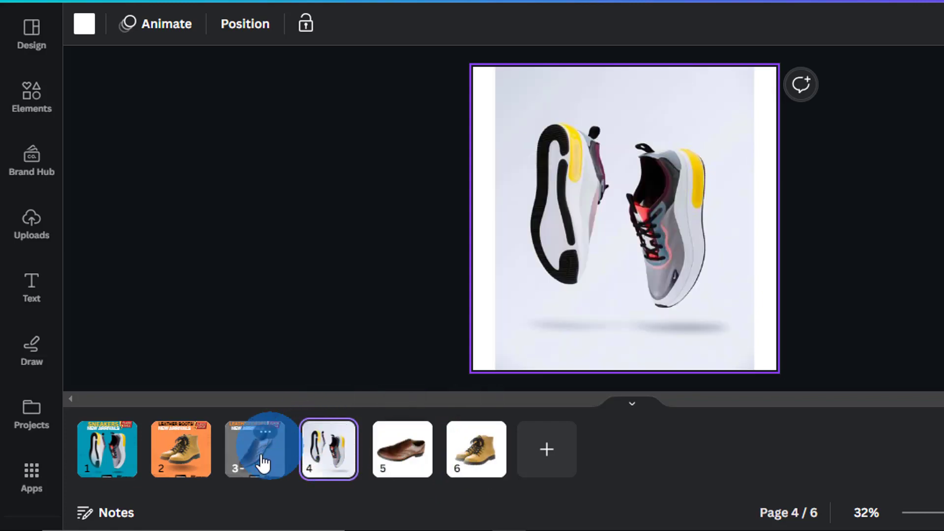
{"action": "left_click", "coordinate": [337, 321]}
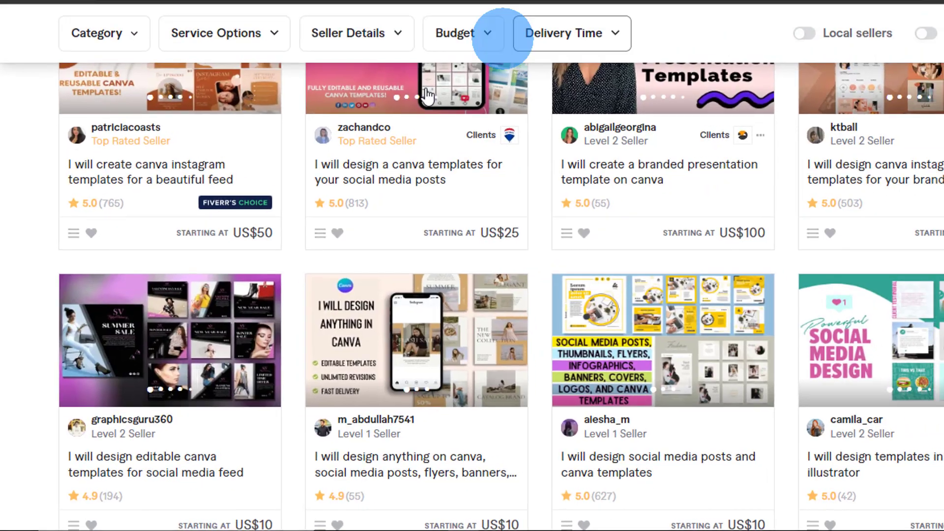
{"action": "scroll", "coordinate": [496, 127], "scroll_direction": "up", "scroll_amount": 5}
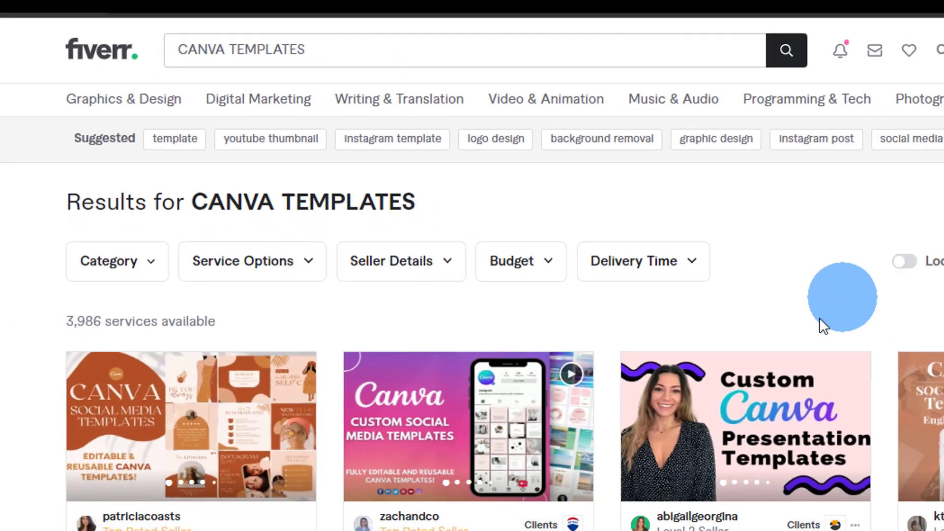
Open the Canva social media templates gig from the CANVA TEMPLATES results
{"action": "scroll", "coordinate": [820, 323], "scroll_direction": "down", "scroll_amount": 2}
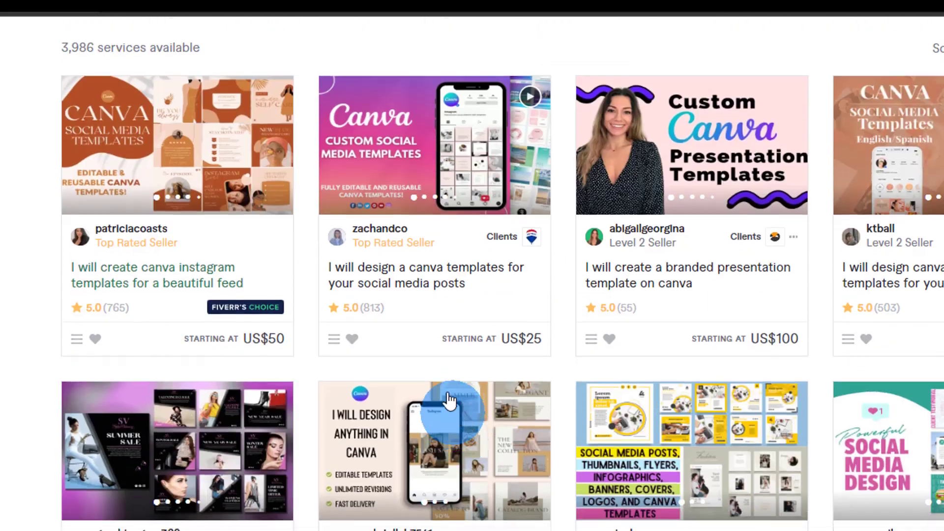
{"action": "scroll", "coordinate": [449, 401], "scroll_direction": "up", "scroll_amount": 2}
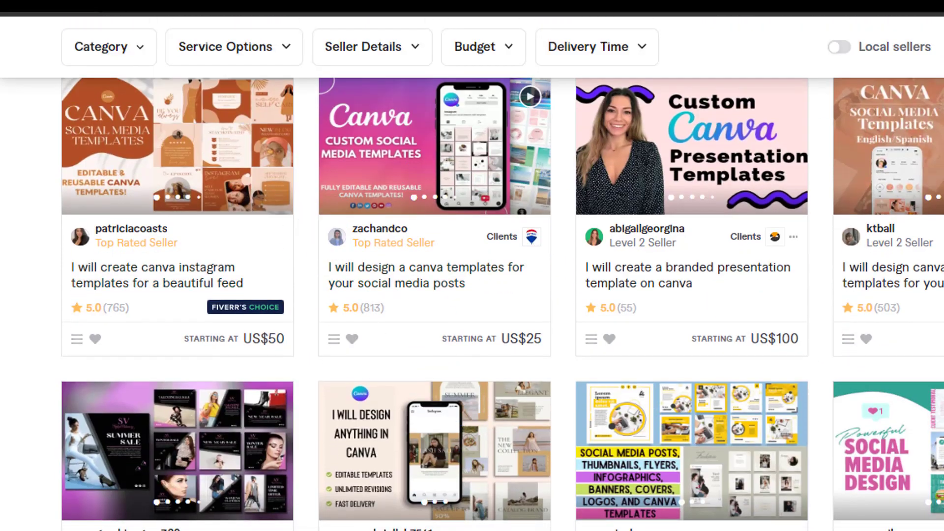
{"action": "left_click", "coordinate": [455, 287]}
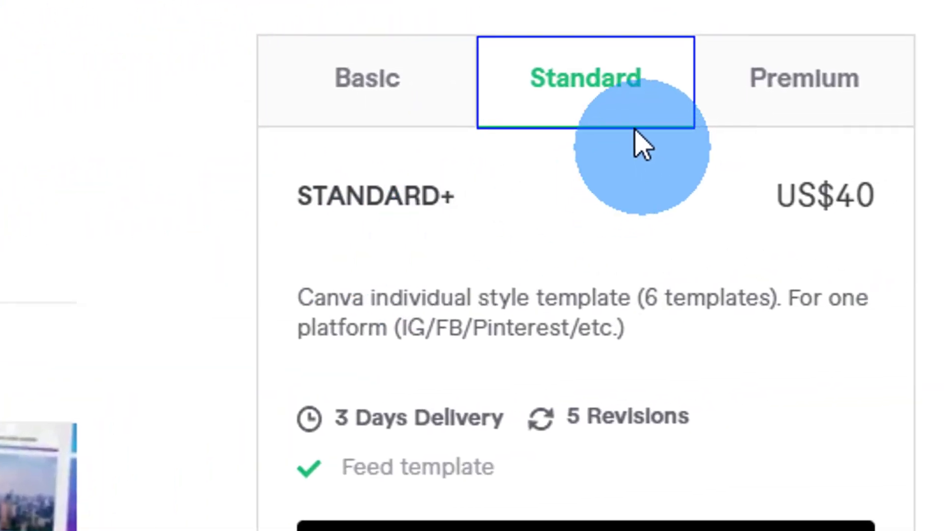
Compare the Basic, Standard and Premium packages, noting Premium at US$55 and Basic at US$25
{"action": "left_click", "coordinate": [393, 95]}
{"action": "left_click", "coordinate": [545, 96]}
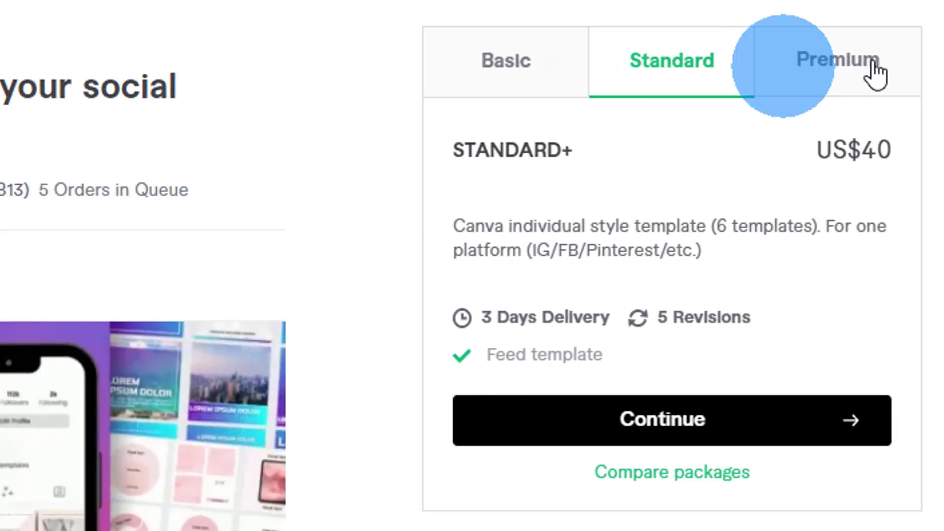
{"action": "left_click", "coordinate": [874, 67]}
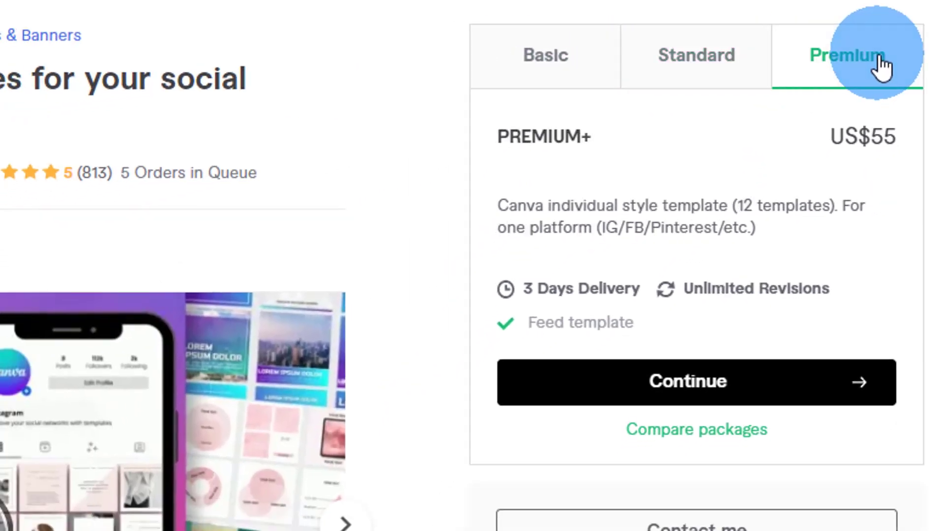
{"action": "left_click", "coordinate": [571, 89]}
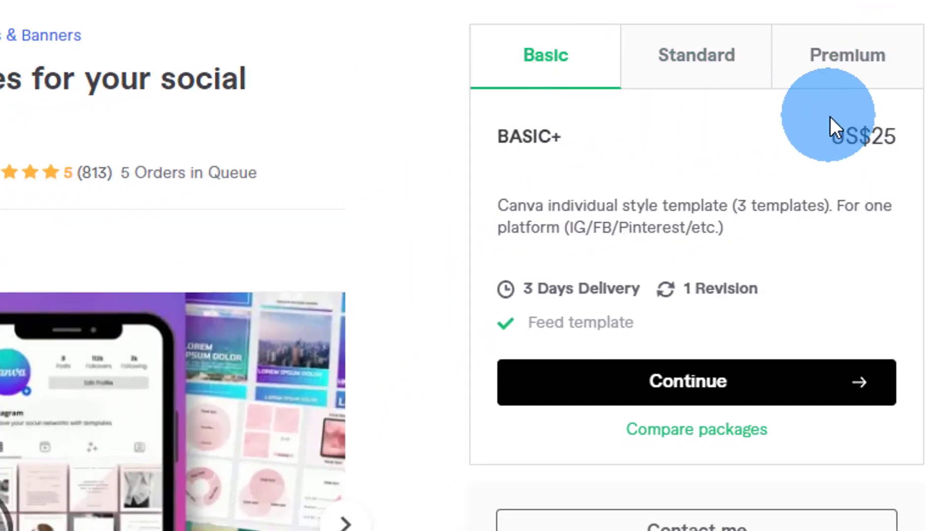
{"action": "left_click", "coordinate": [695, 61]}
{"action": "left_click_drag", "start_coordinate": [884, 138], "coordinate": [851, 138]}
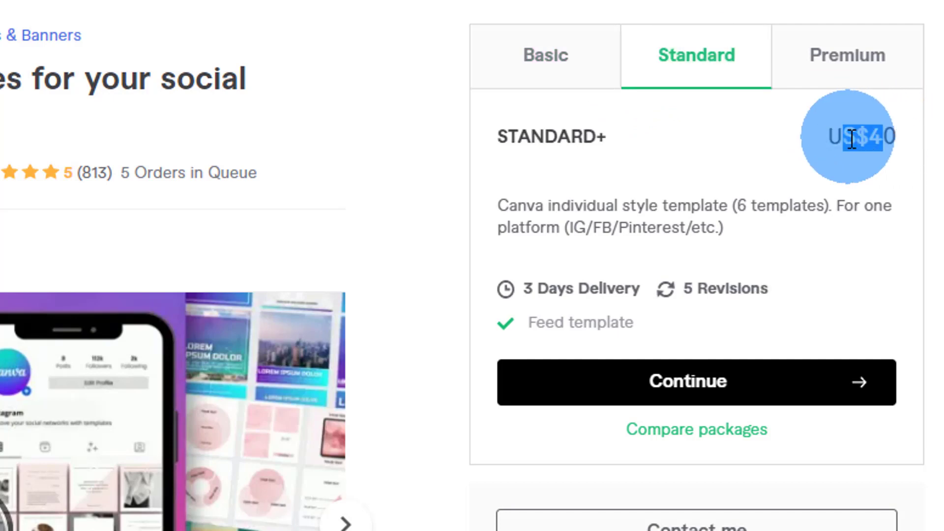
{"action": "left_click", "coordinate": [858, 72]}
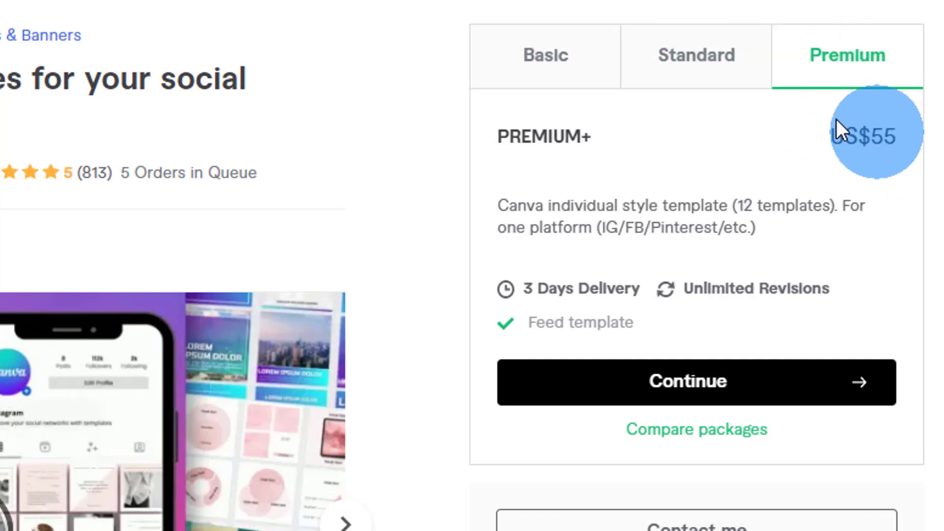
{"action": "left_click", "coordinate": [576, 81]}
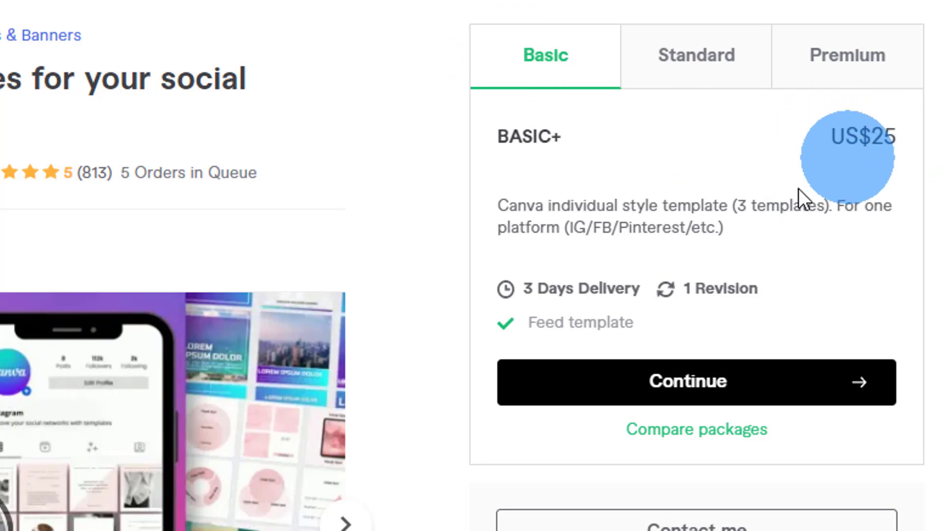
{"action": "left_click_drag", "start_coordinate": [733, 206], "coordinate": [748, 208]}
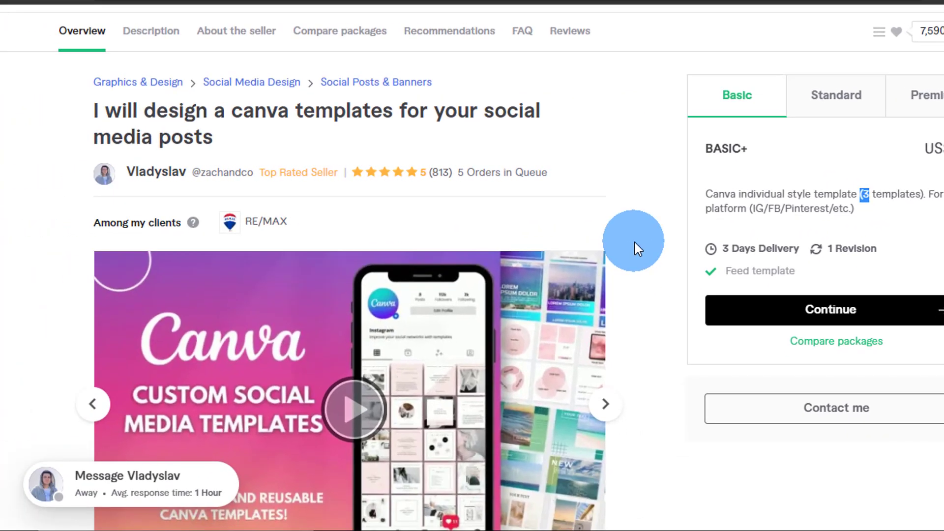
Compare the Standard package at US$40 against the Basic package
{"action": "scroll", "coordinate": [635, 243], "scroll_direction": "down", "scroll_amount": 2}
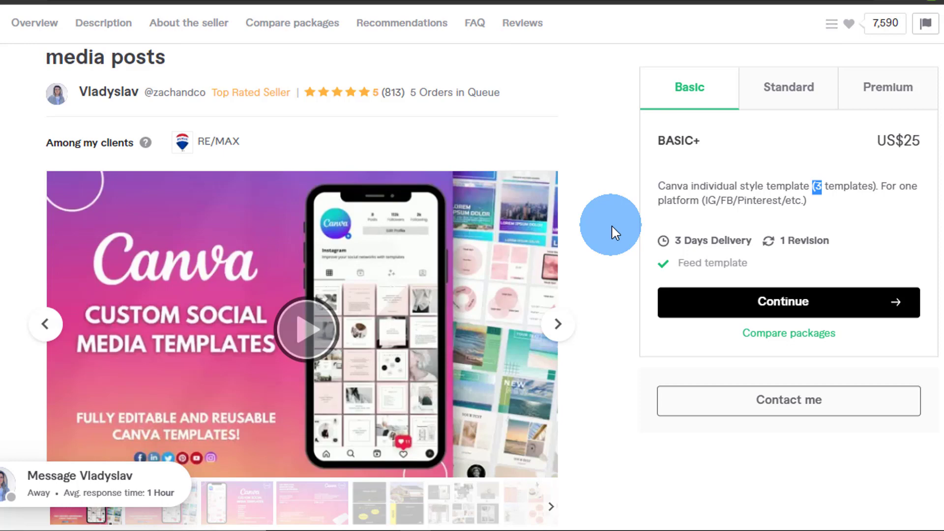
{"action": "scroll", "coordinate": [611, 224], "scroll_direction": "up", "scroll_amount": 3}
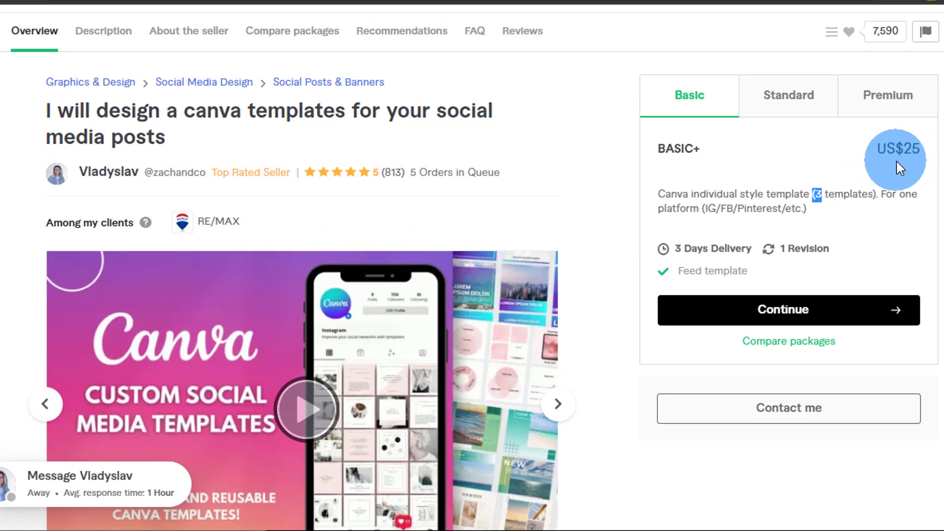
{"action": "left_click", "coordinate": [807, 104]}
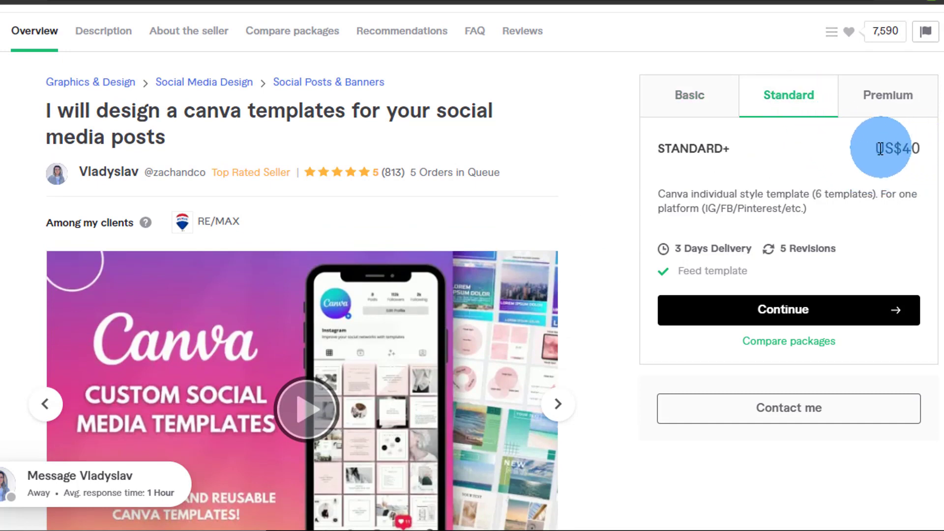
{"action": "left_click", "coordinate": [694, 94]}
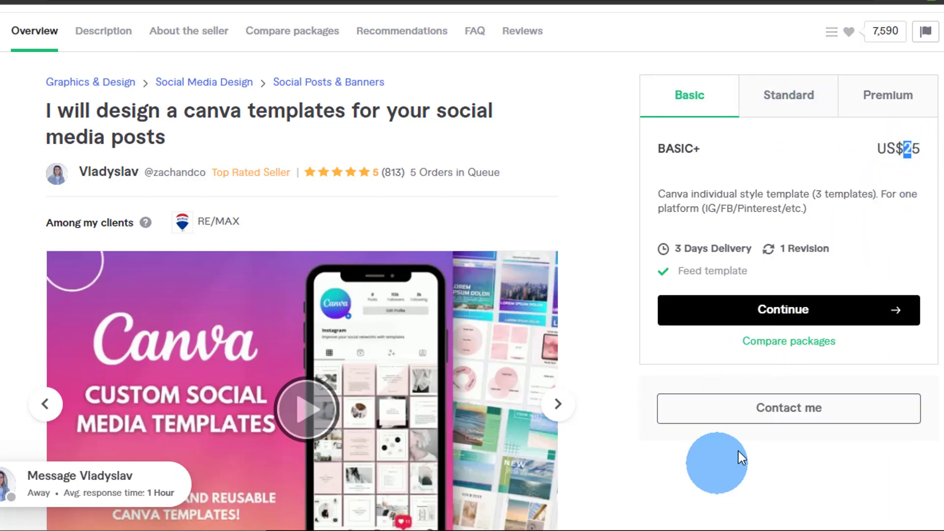
In Calculator, compute 25 × 813 = 20,325 and move the window aside
{"action": "left_click", "coordinate": [749, 529]}
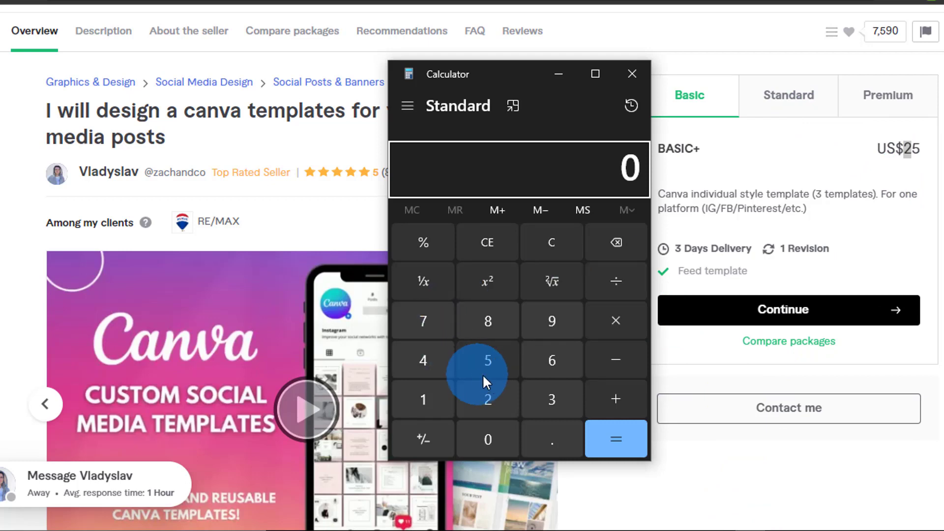
{"action": "left_click", "coordinate": [615, 322]}
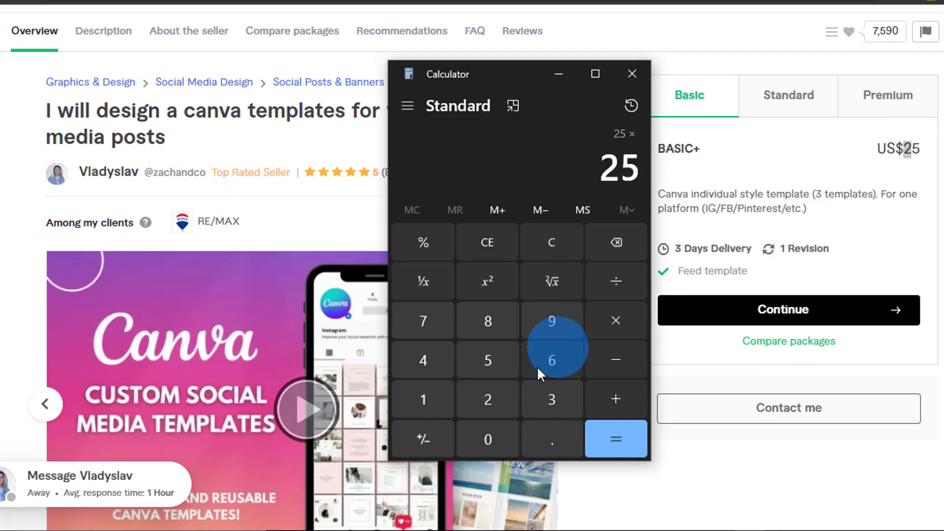
{"action": "left_click", "coordinate": [473, 320]}
{"action": "left_click", "coordinate": [439, 405]}
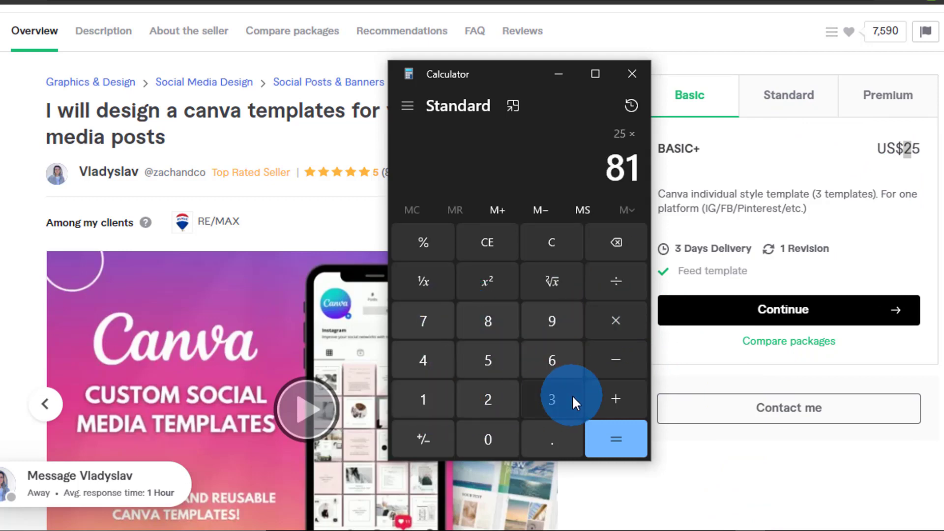
{"action": "left_click", "coordinate": [571, 398]}
{"action": "left_click", "coordinate": [604, 433]}
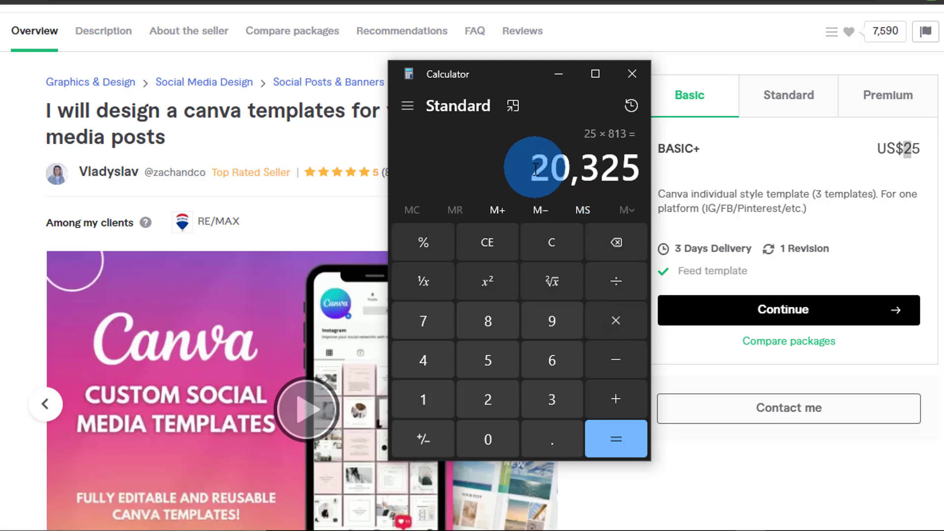
{"action": "left_click_drag", "start_coordinate": [539, 175], "coordinate": [627, 175]}
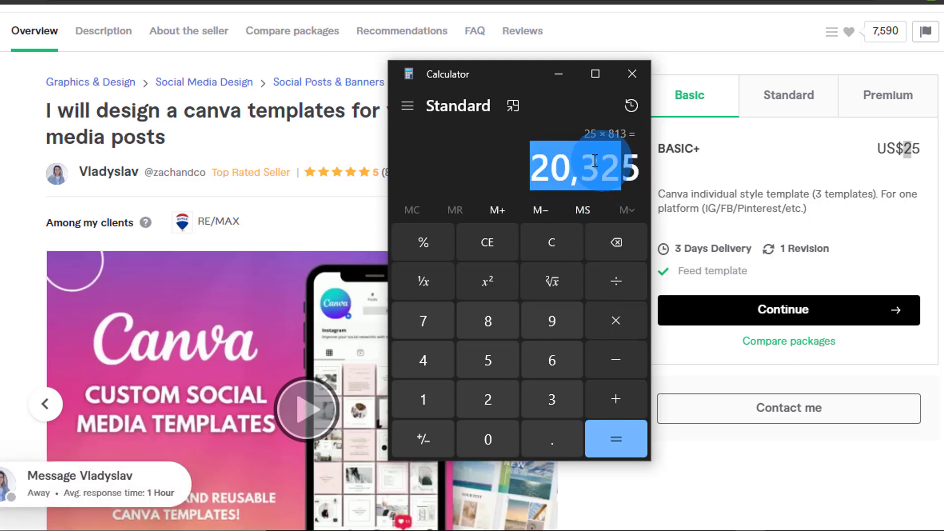
{"action": "left_click_drag", "start_coordinate": [482, 71], "coordinate": [713, 83]}
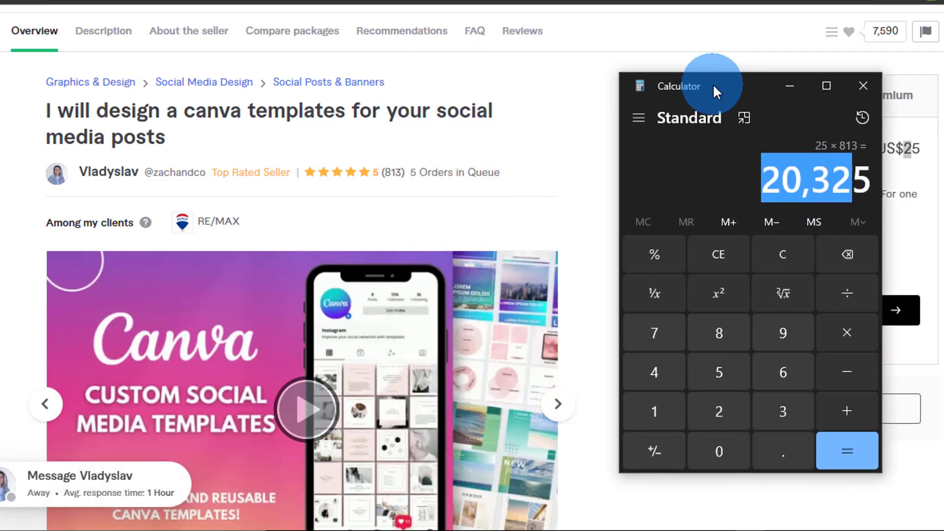
Subtract 4065 from 20,325 to get 16,260
{"action": "left_click", "coordinate": [721, 164]}
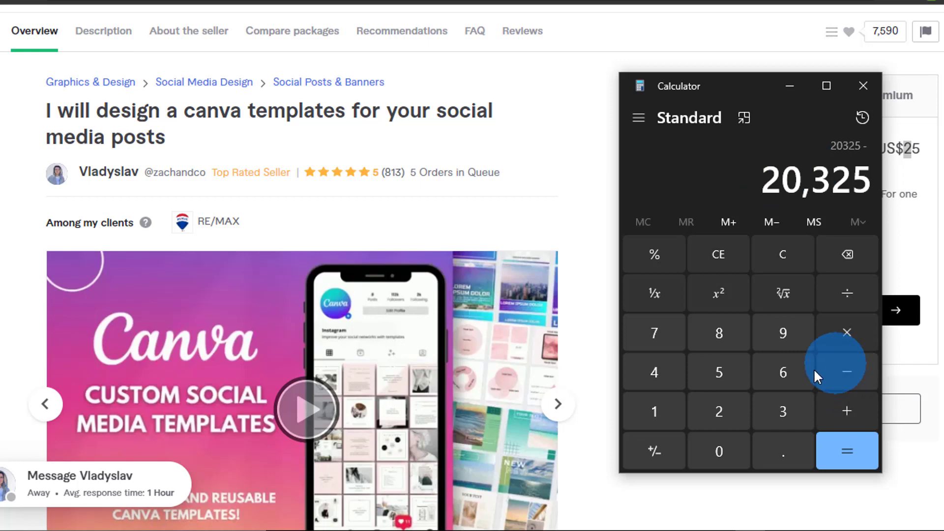
{"action": "left_click", "coordinate": [665, 376]}
{"action": "left_click", "coordinate": [723, 452]}
{"action": "left_click", "coordinate": [778, 366]}
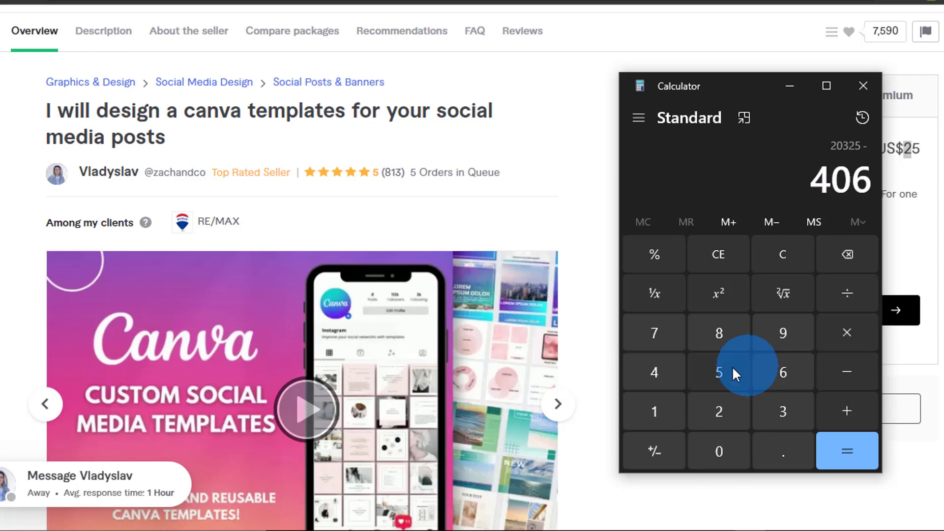
{"action": "left_click", "coordinate": [733, 374]}
{"action": "left_click", "coordinate": [837, 452]}
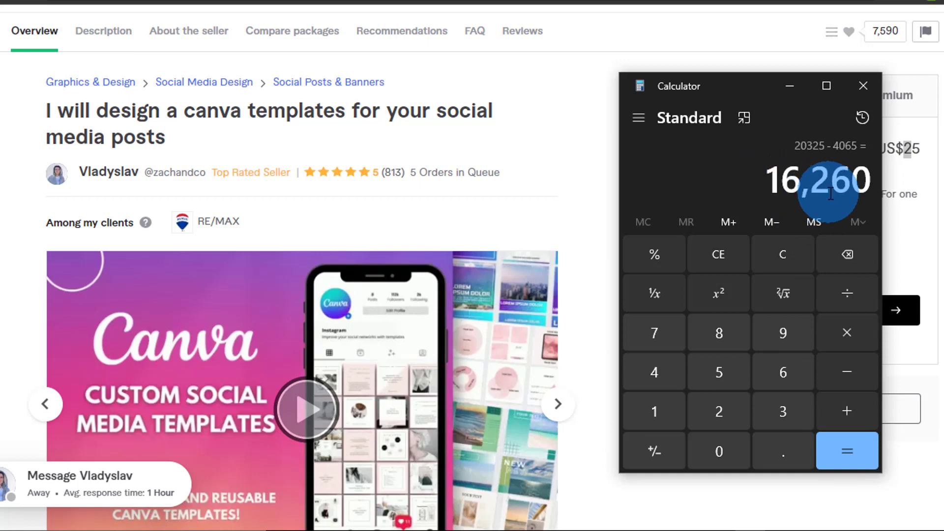
Multiply 16,260 by 2300 to reach 37,398,000, then minimize the calculator
{"action": "left_click", "coordinate": [734, 402]}
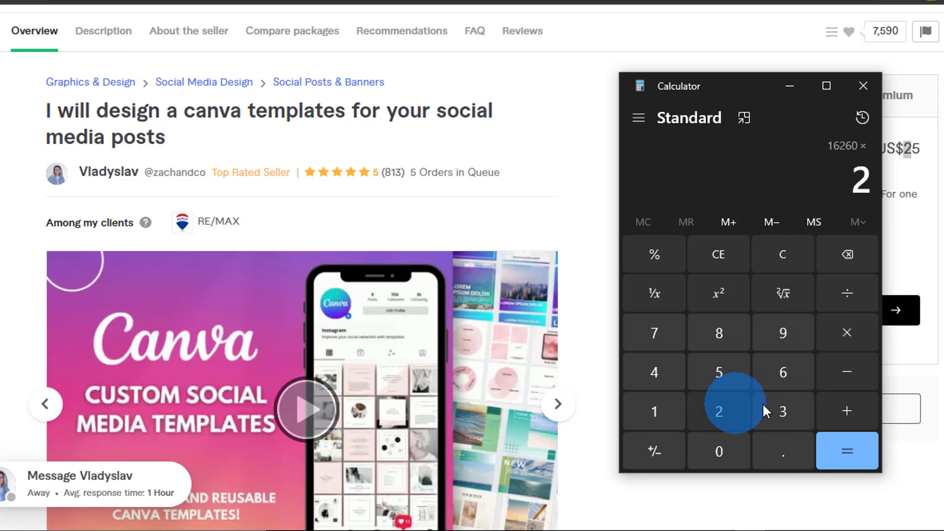
{"action": "left_click", "coordinate": [767, 406]}
{"action": "double_click", "coordinate": [718, 448]}
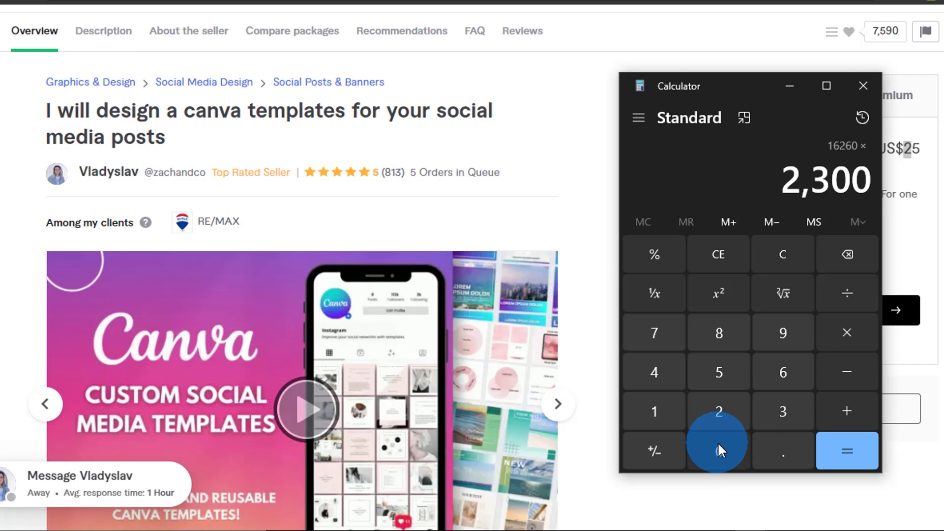
{"action": "left_click", "coordinate": [851, 452]}
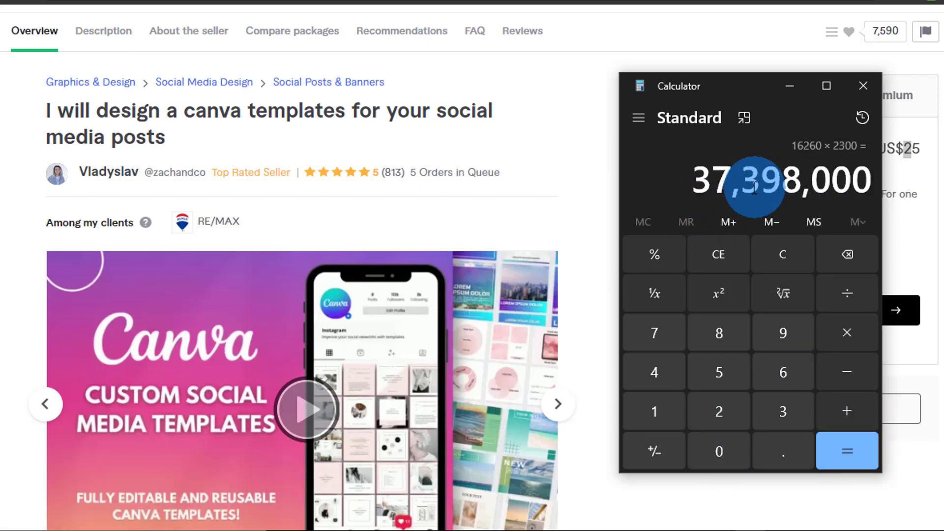
{"action": "left_click", "coordinate": [788, 86]}
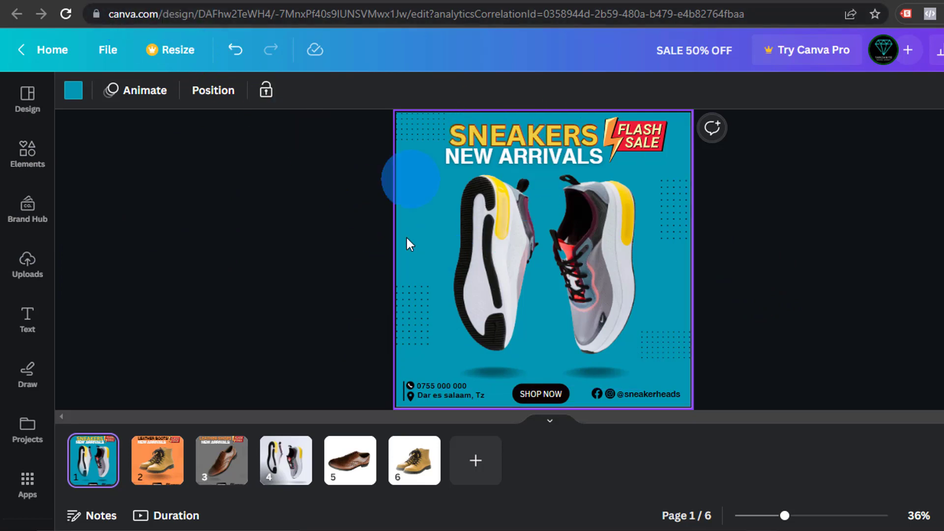
Show page 2's orange Leather Boots post, then switch to the Fiverr gig tab
{"action": "left_click", "coordinate": [162, 464]}
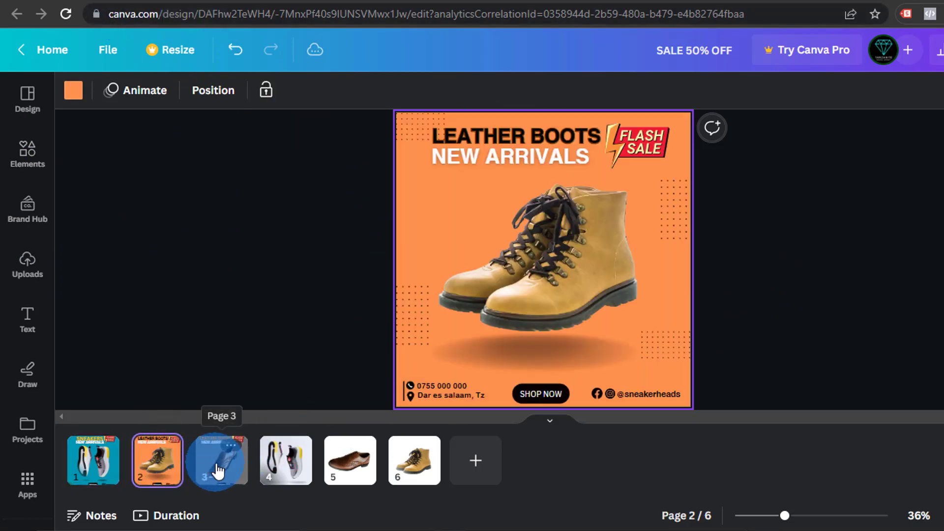
{"action": "left_click", "coordinate": [218, 471]}
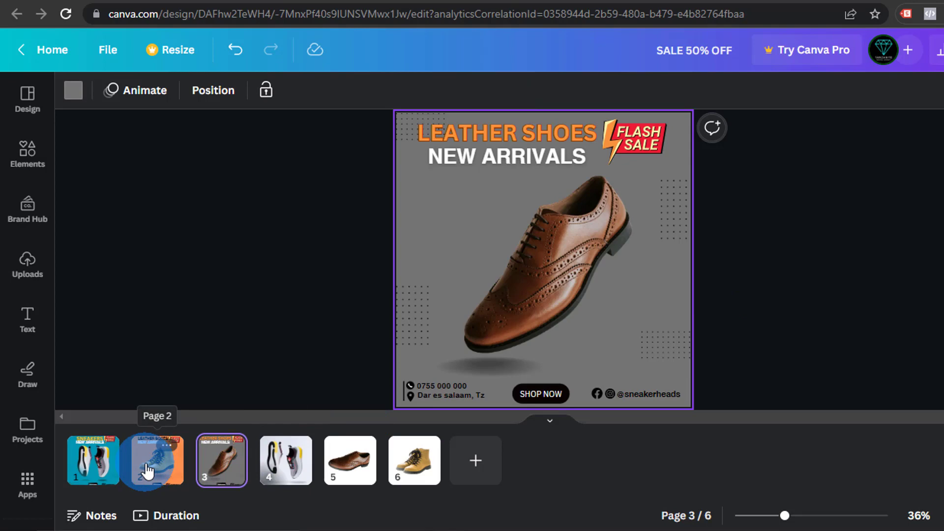
{"action": "left_click", "coordinate": [147, 471]}
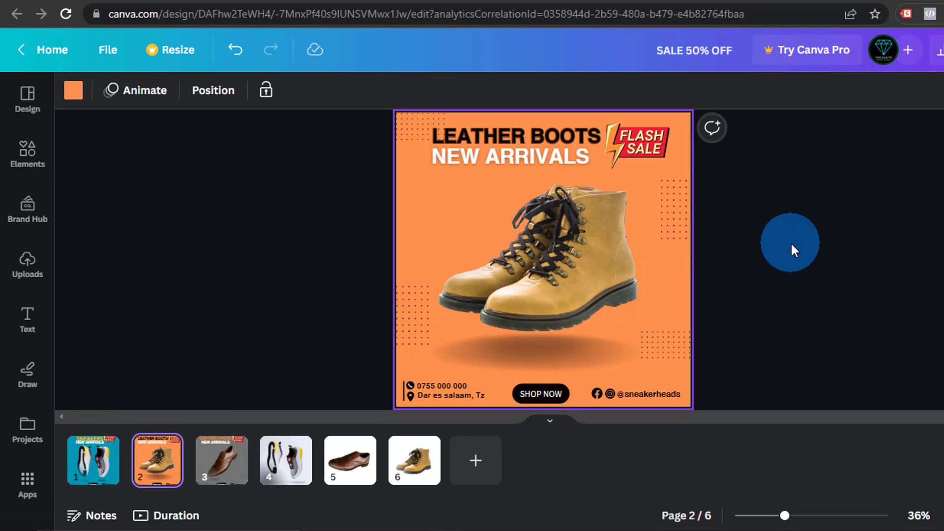
{"action": "left_click", "coordinate": [306, 1]}
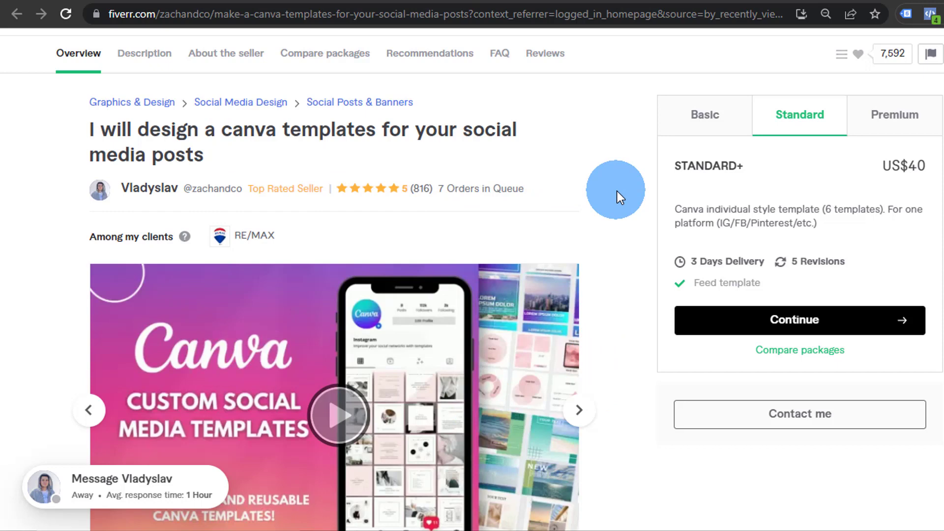
Show the gig's Basic package: US$25 for 3 templates with 1 revision
{"action": "scroll", "coordinate": [593, 318], "scroll_direction": "down", "scroll_amount": 2}
{"action": "scroll", "coordinate": [593, 318], "scroll_direction": "up", "scroll_amount": 4}
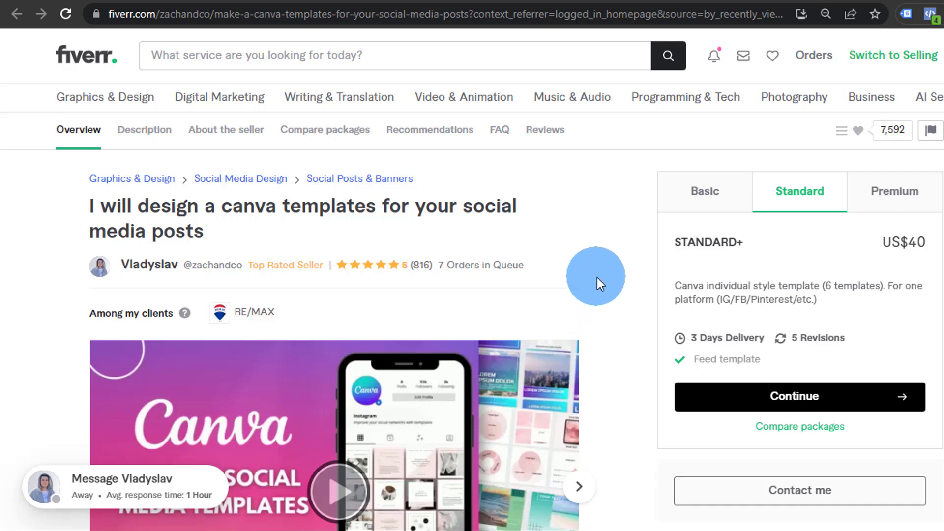
{"action": "left_click", "coordinate": [708, 198]}
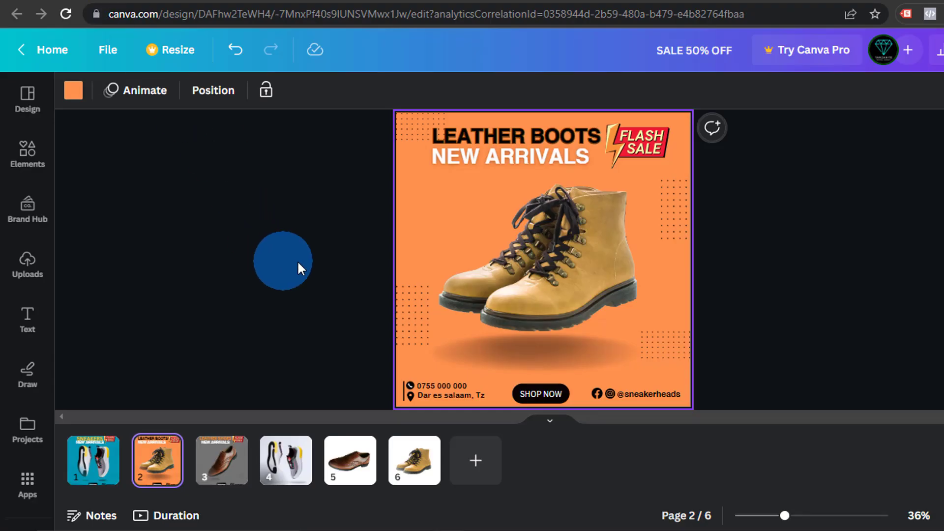
Deselect the boots page by clicking the empty grey area beside it
{"action": "left_click", "coordinate": [815, 242]}
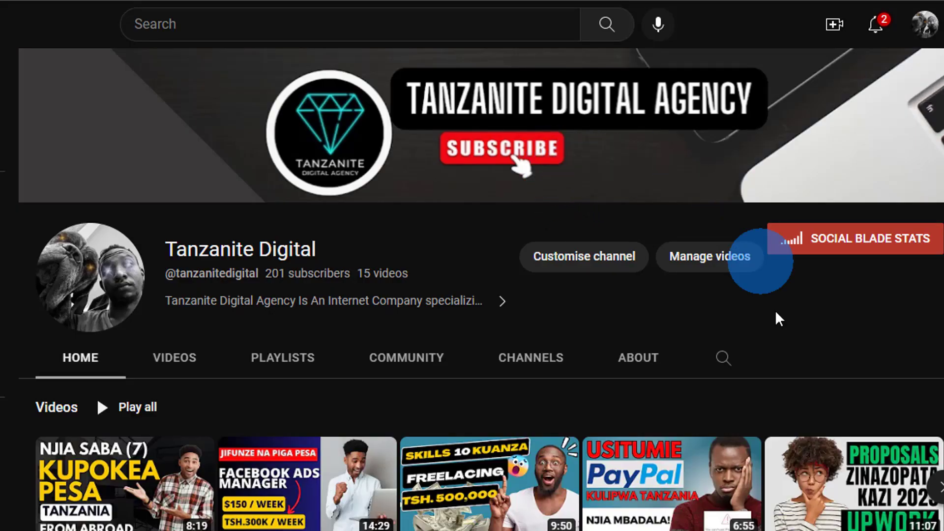
List the agency channel's videos and scroll through all 15 uploads
{"action": "scroll", "coordinate": [776, 317], "scroll_direction": "down", "scroll_amount": 5}
{"action": "scroll", "coordinate": [386, 273], "scroll_direction": "up", "scroll_amount": 5}
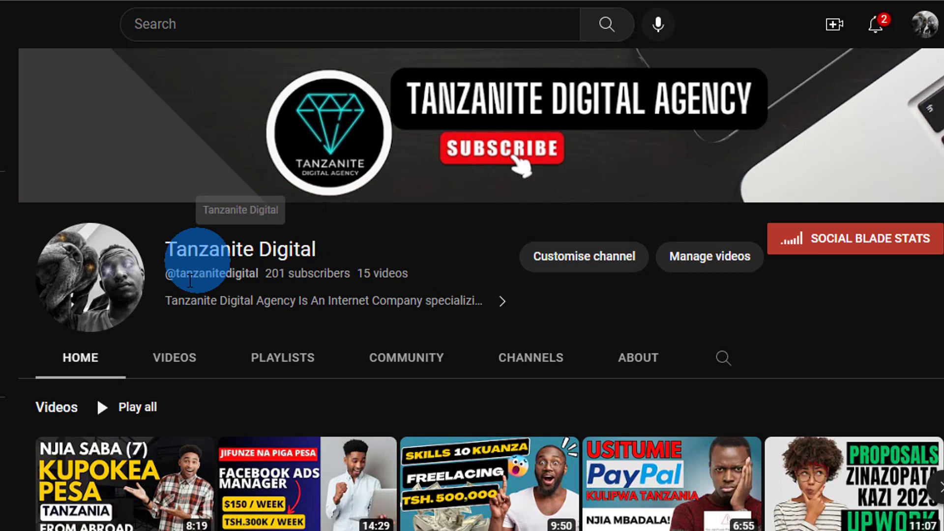
{"action": "left_click", "coordinate": [176, 358]}
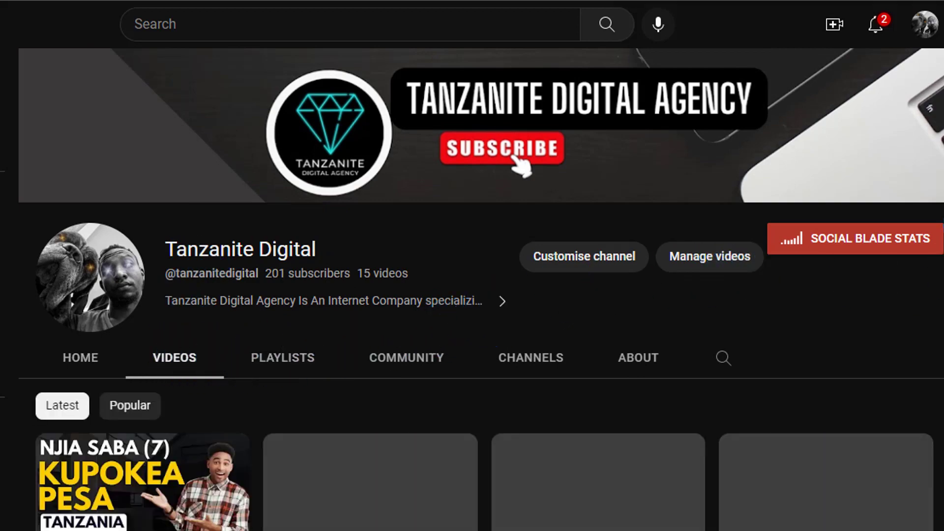
{"action": "scroll", "coordinate": [885, 236], "scroll_direction": "down", "scroll_amount": 2}
{"action": "scroll", "coordinate": [929, 186], "scroll_direction": "up", "scroll_amount": 2}
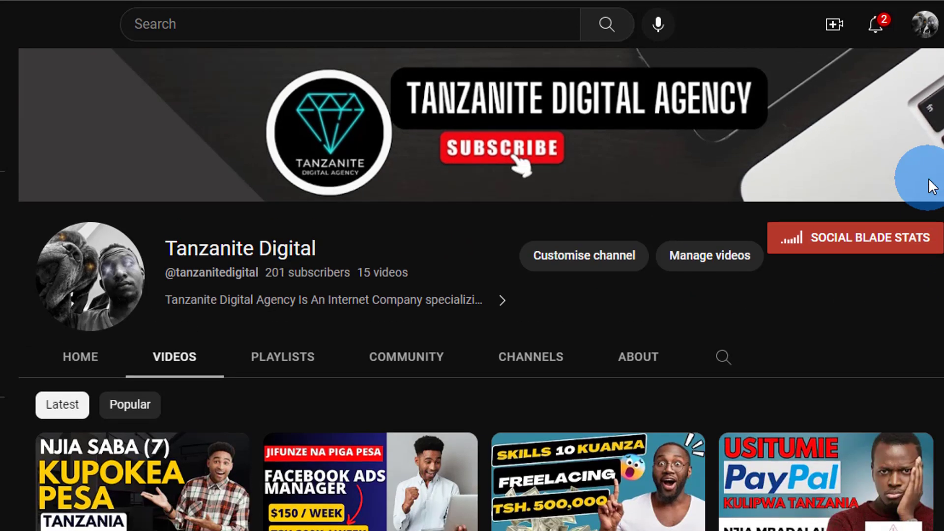
{"action": "scroll", "coordinate": [928, 197], "scroll_direction": "down", "scroll_amount": 4}
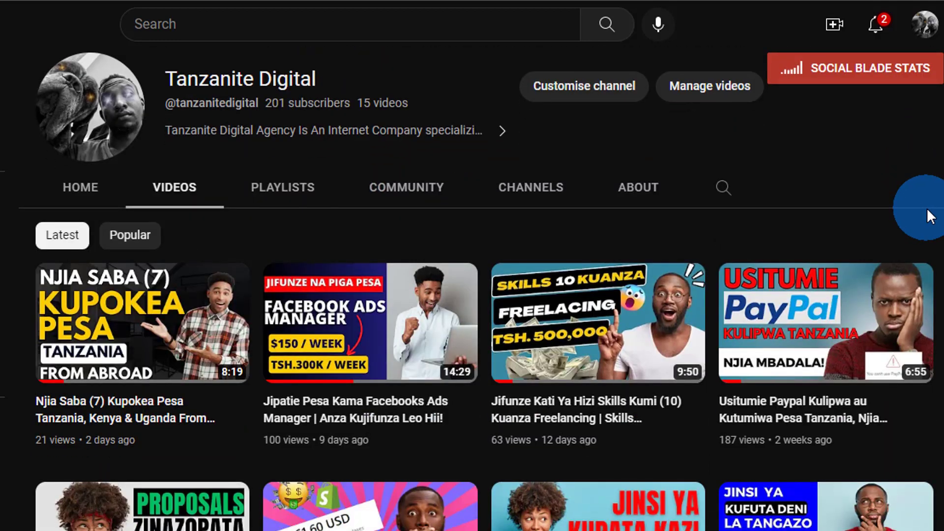
{"action": "scroll", "coordinate": [915, 211], "scroll_direction": "up", "scroll_amount": 3}
{"action": "scroll", "coordinate": [908, 237], "scroll_direction": "down", "scroll_amount": 3}
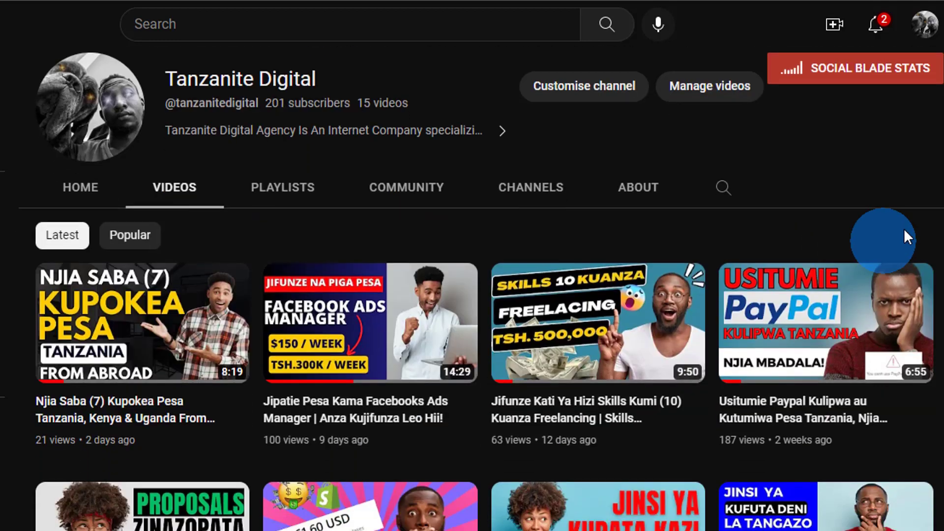
{"action": "scroll", "coordinate": [910, 232], "scroll_direction": "down", "scroll_amount": 10}
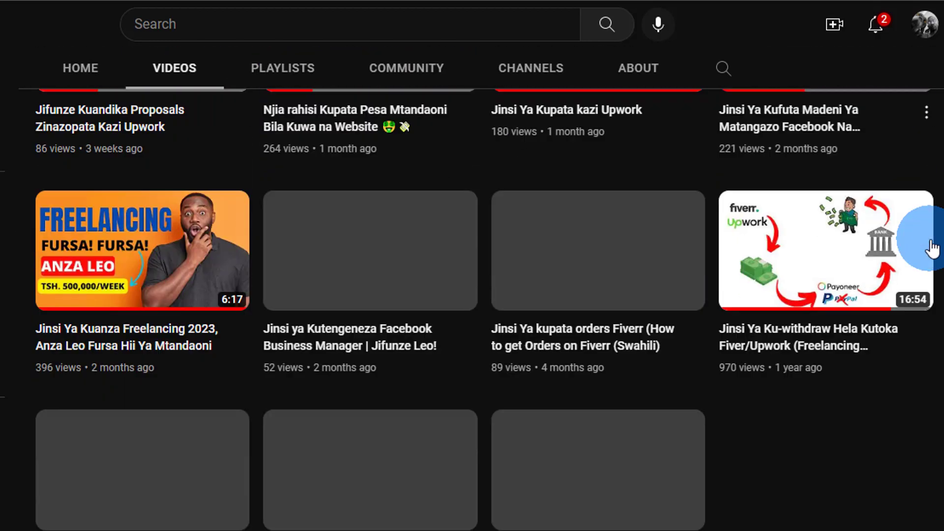
{"action": "scroll", "coordinate": [927, 266], "scroll_direction": "down", "scroll_amount": 3}
{"action": "scroll", "coordinate": [925, 285], "scroll_direction": "up", "scroll_amount": 8}
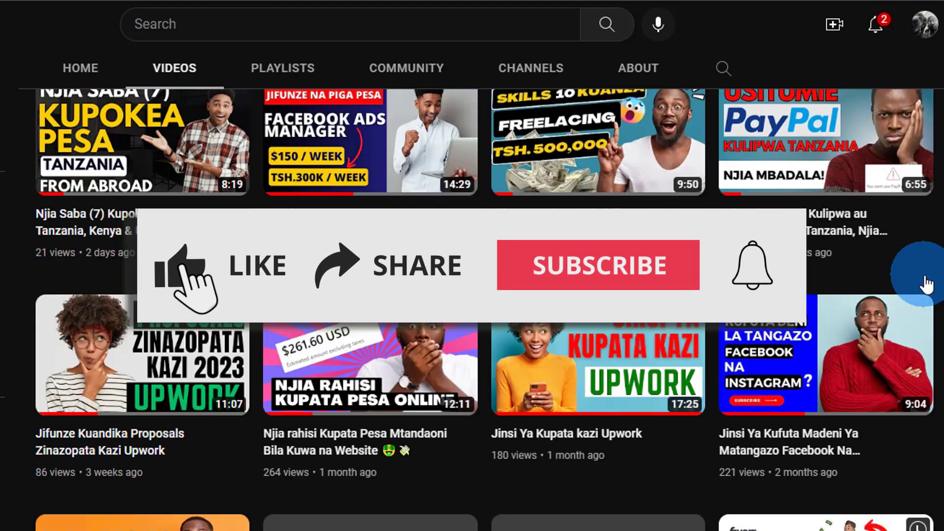
{"action": "scroll", "coordinate": [927, 284], "scroll_direction": "up", "scroll_amount": 7}
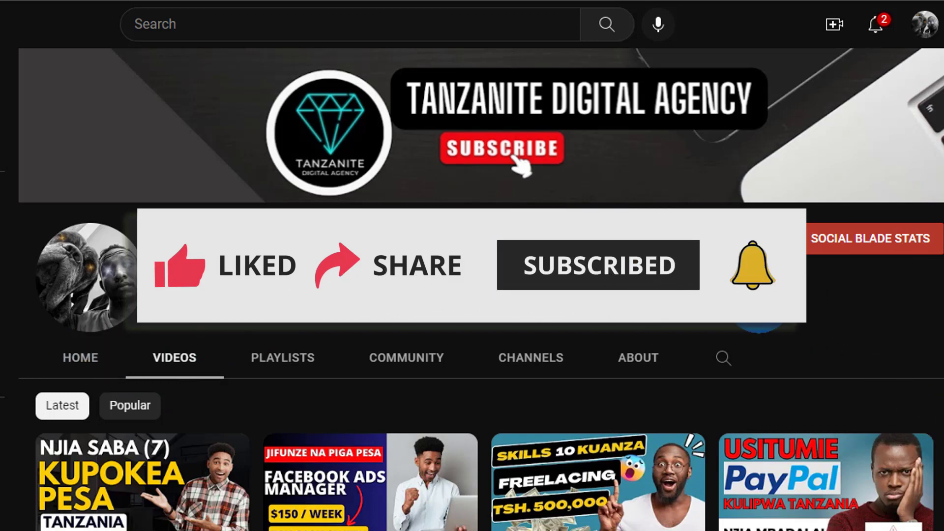
{"action": "scroll", "coordinate": [760, 295], "scroll_direction": "down", "scroll_amount": 3}
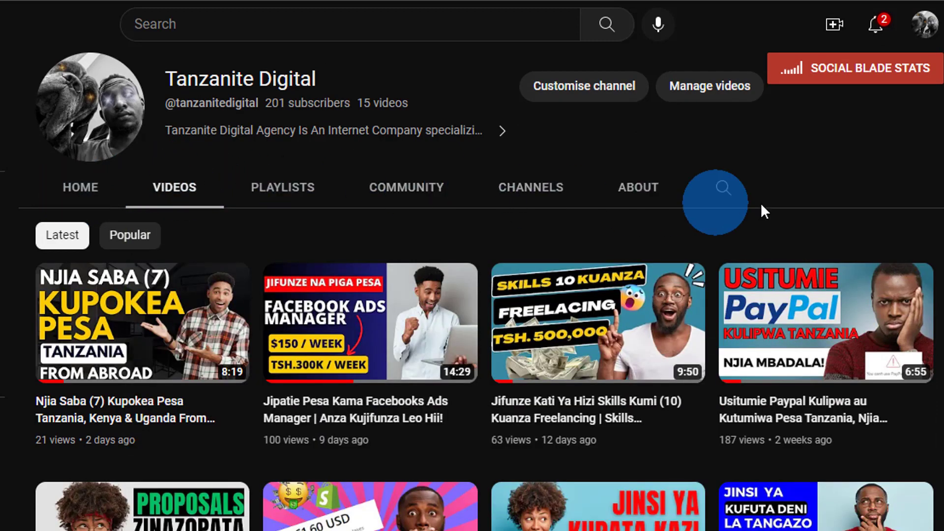
{"action": "scroll", "coordinate": [762, 205], "scroll_direction": "up", "scroll_amount": 4}
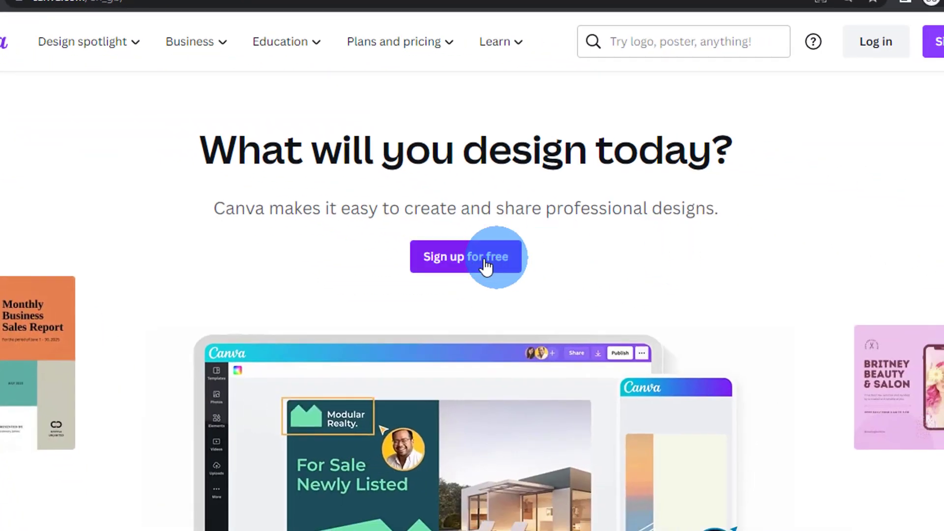
Bring up the Sign up for free options, then close the dialog
{"action": "left_click", "coordinate": [486, 267]}
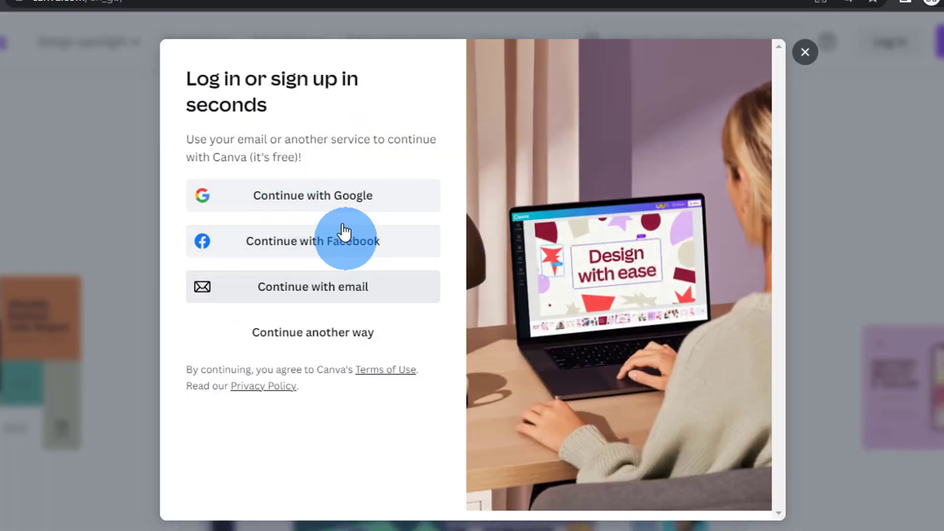
{"action": "left_click", "coordinate": [805, 54]}
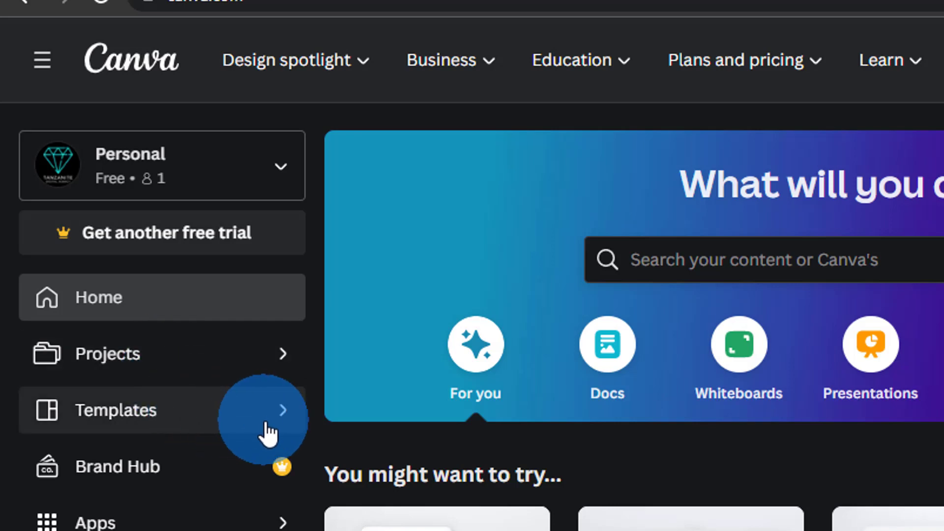
Go to Canva's Templates page and scroll through it
{"action": "left_click", "coordinate": [288, 418]}
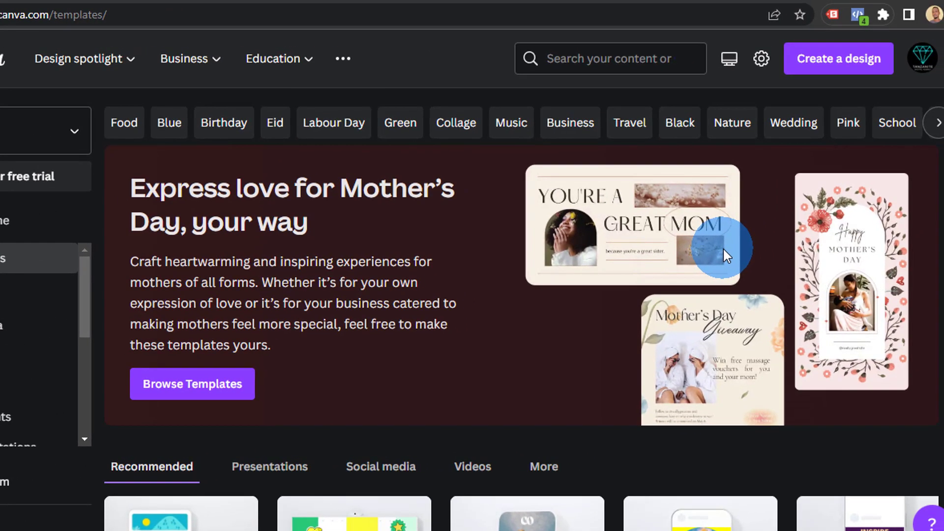
{"action": "scroll", "coordinate": [915, 243], "scroll_direction": "down", "scroll_amount": 5}
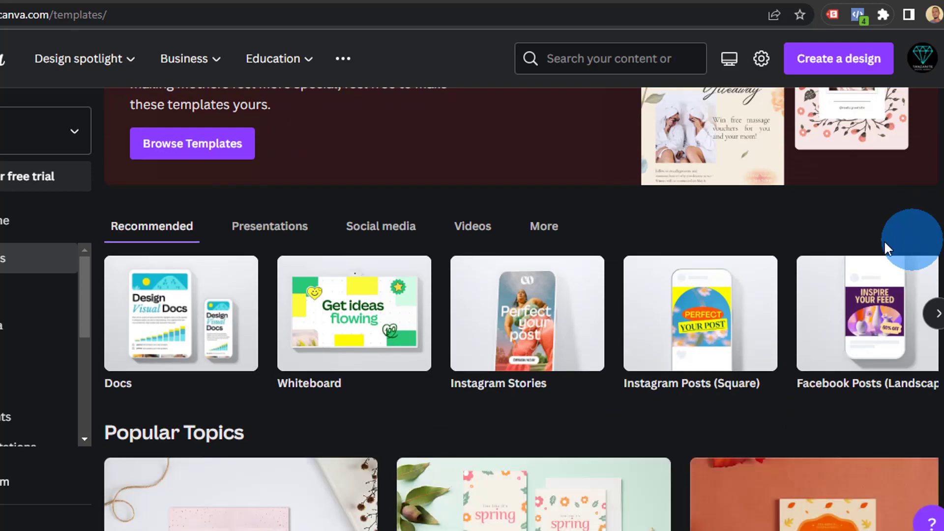
{"action": "scroll", "coordinate": [884, 248], "scroll_direction": "up", "scroll_amount": 5}
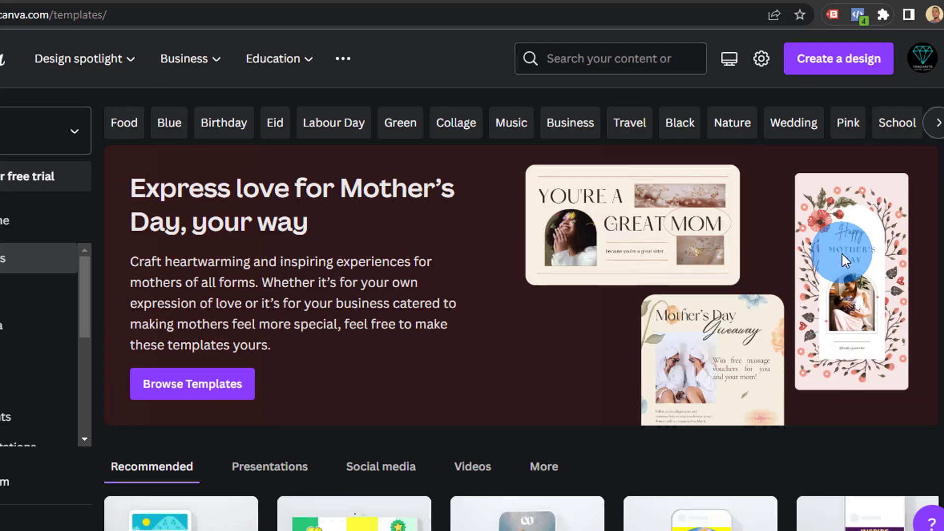
Open the Create a design list and find Instagram Post (Square), 1080 × 1080 px
{"action": "left_click", "coordinate": [830, 67]}
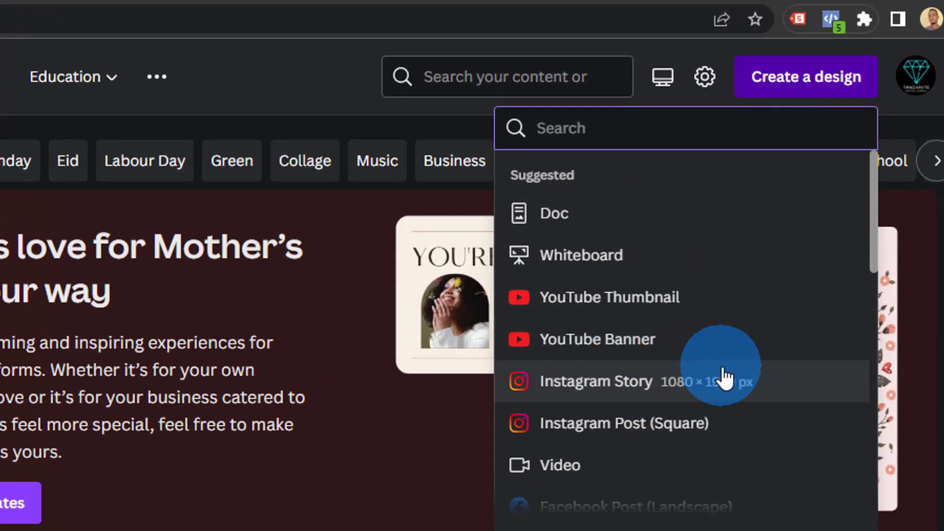
{"action": "scroll", "coordinate": [708, 428], "scroll_direction": "down", "scroll_amount": 4}
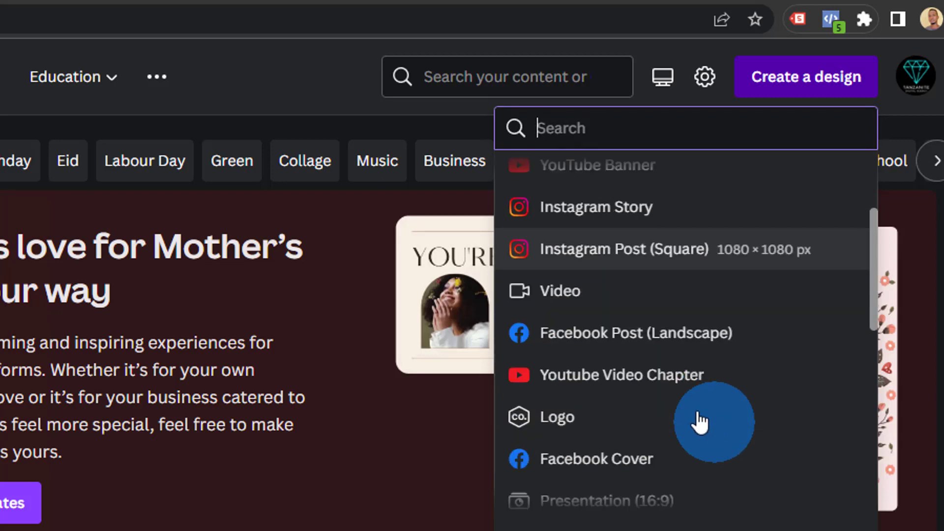
{"action": "scroll", "coordinate": [697, 329], "scroll_direction": "up", "scroll_amount": 4}
{"action": "scroll", "coordinate": [696, 315], "scroll_direction": "up", "scroll_amount": 1}
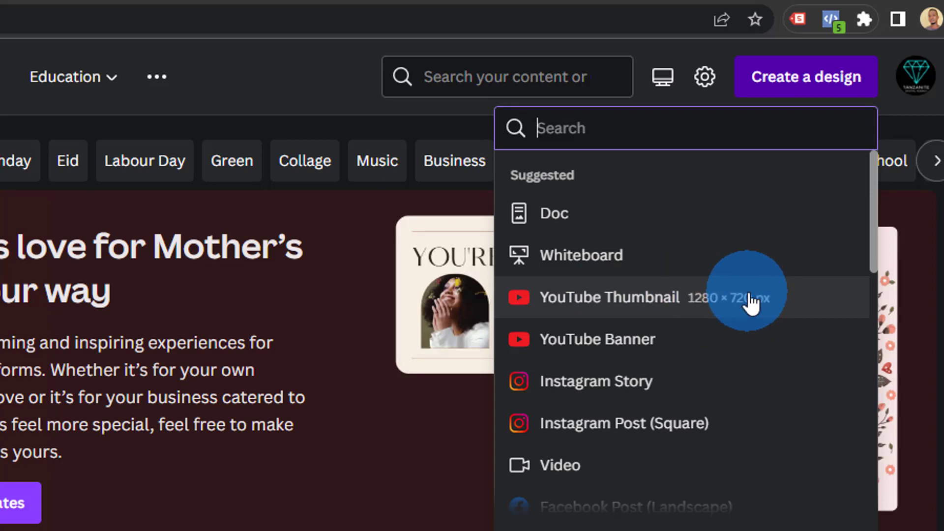
{"action": "scroll", "coordinate": [751, 303], "scroll_direction": "down", "scroll_amount": 2}
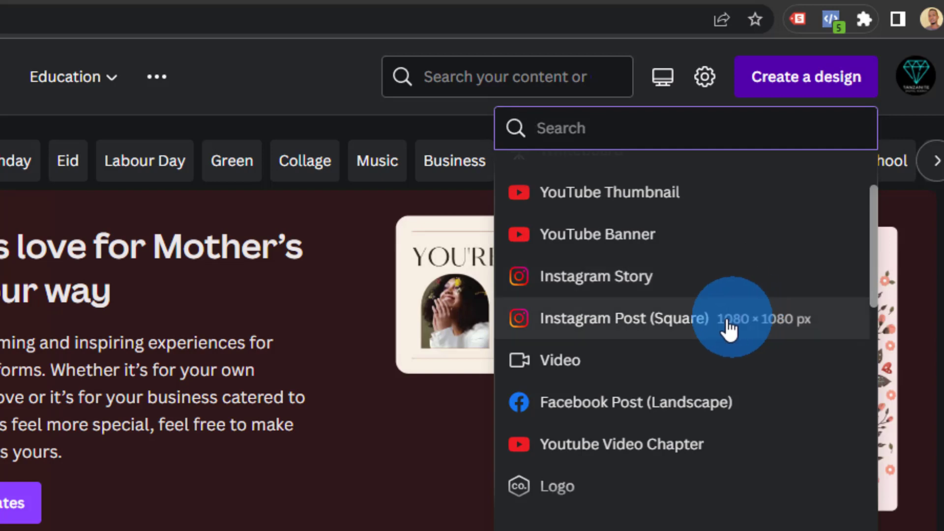
Start an Instagram Post (Square), then zoom out on the boots design and select the boot photo
{"action": "left_click", "coordinate": [701, 325]}
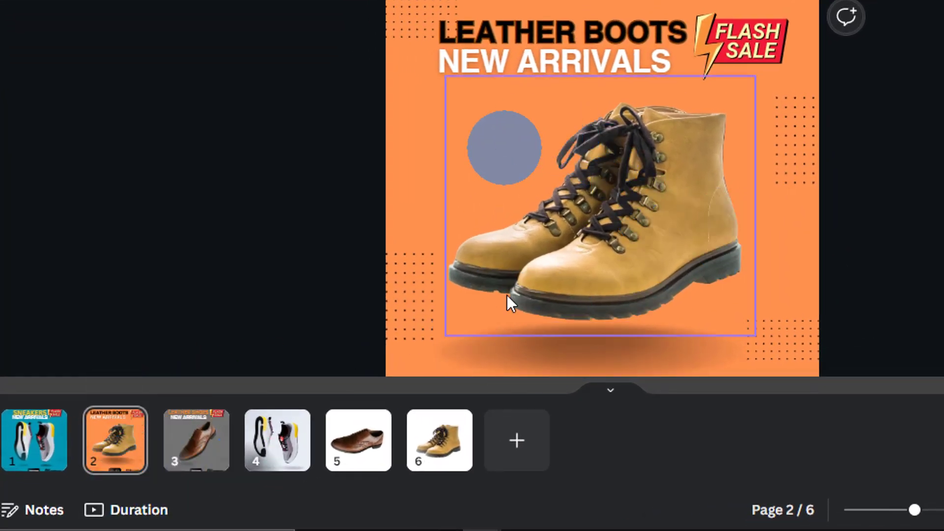
{"action": "left_click_drag", "start_coordinate": [913, 511], "coordinate": [900, 512]}
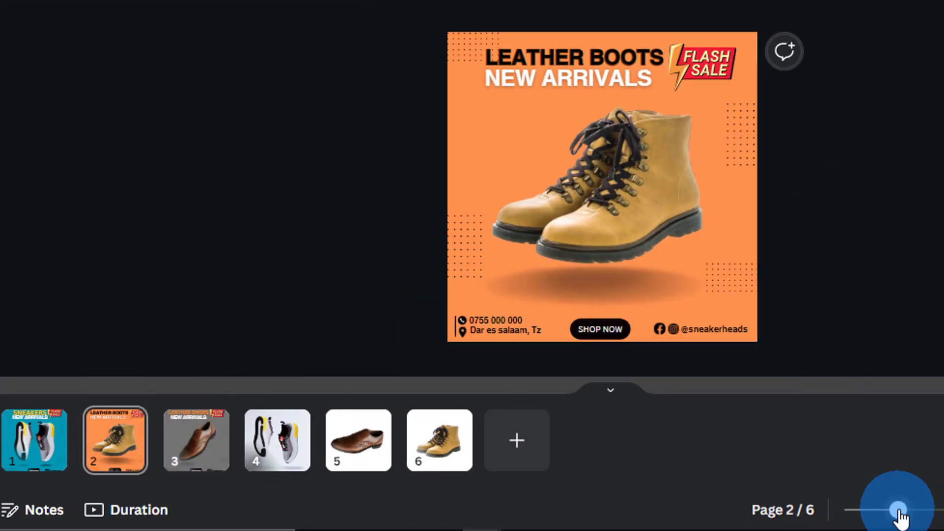
{"action": "left_click", "coordinate": [614, 178]}
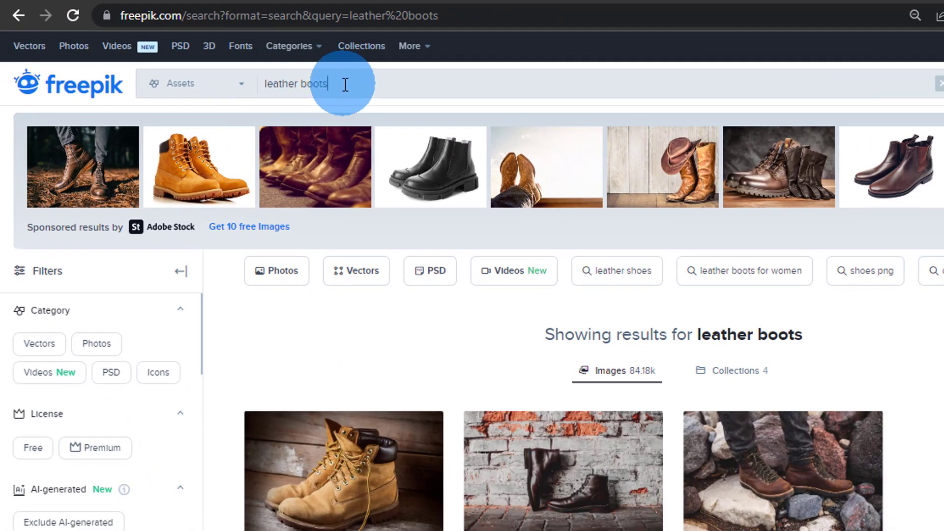
Scroll through the Freepik 'leather boots' photo results to browse the boot options
{"action": "scroll", "coordinate": [670, 197], "scroll_direction": "down", "scroll_amount": 4}
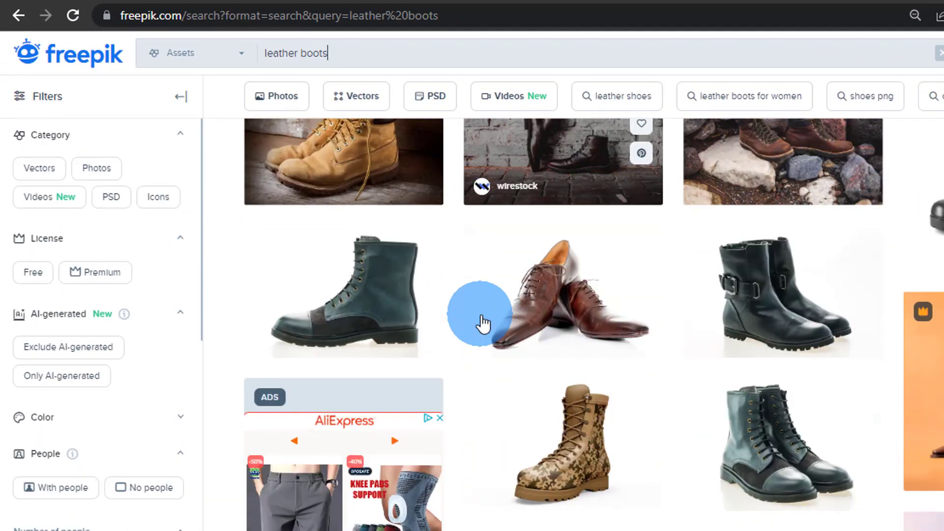
{"action": "scroll", "coordinate": [941, 327], "scroll_direction": "down", "scroll_amount": 2}
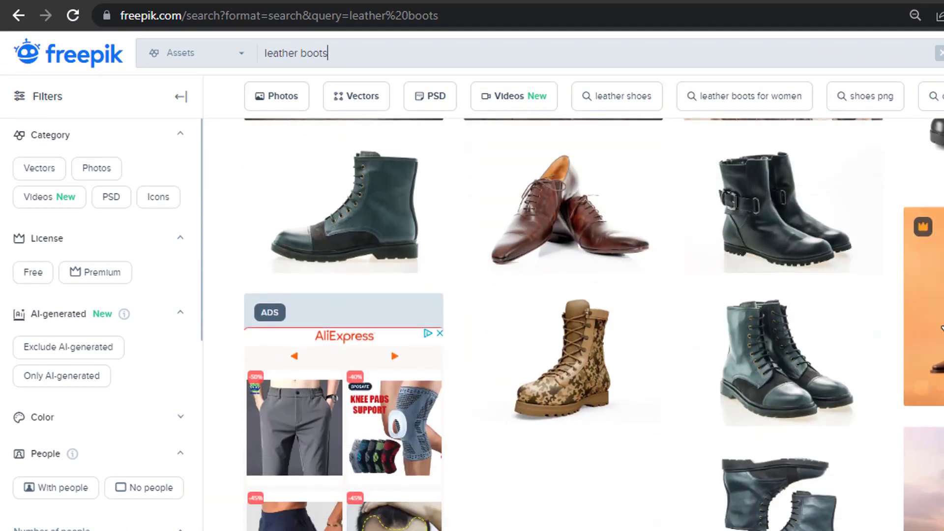
{"action": "scroll", "coordinate": [579, 379], "scroll_direction": "down", "scroll_amount": 5}
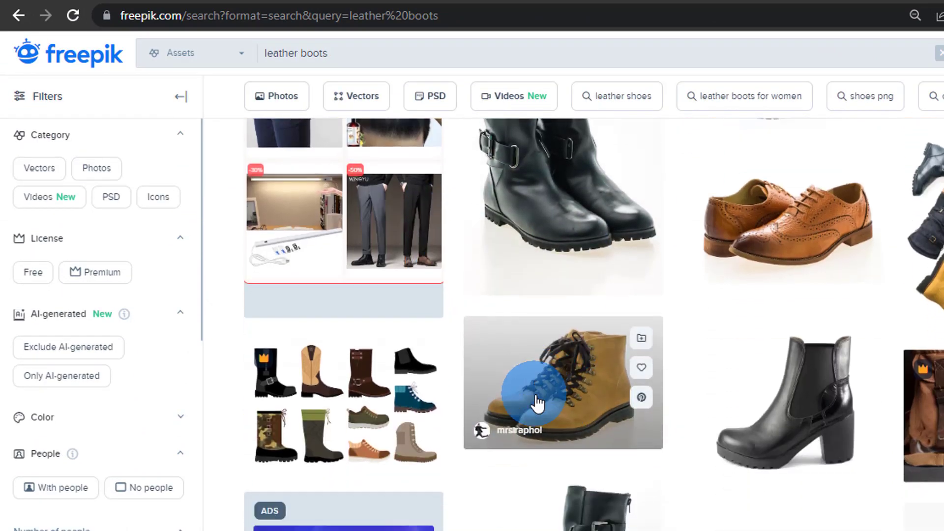
{"action": "scroll", "coordinate": [538, 403], "scroll_direction": "down", "scroll_amount": 5}
{"action": "scroll", "coordinate": [537, 269], "scroll_direction": "up", "scroll_amount": 3}
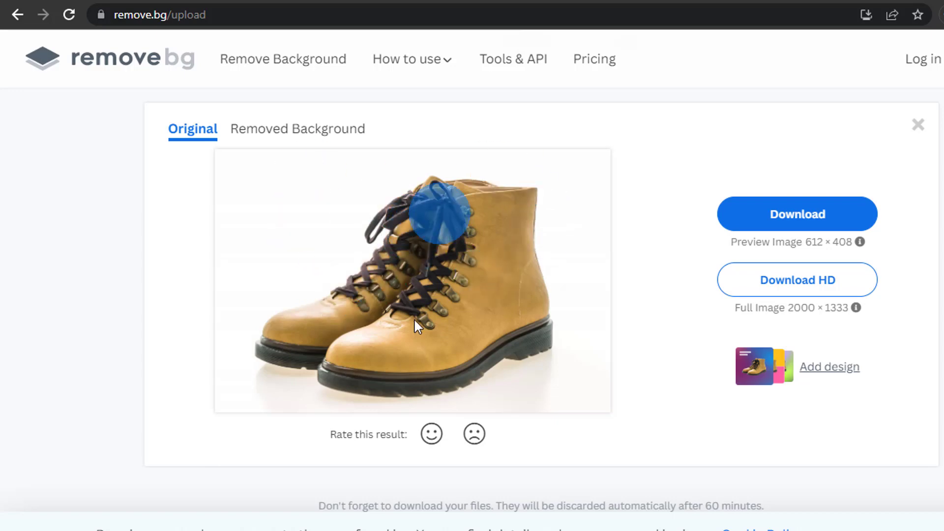
Preview the background-removed boots in remove.bg, then show the Canva post's Uploads library
{"action": "left_click", "coordinate": [315, 138]}
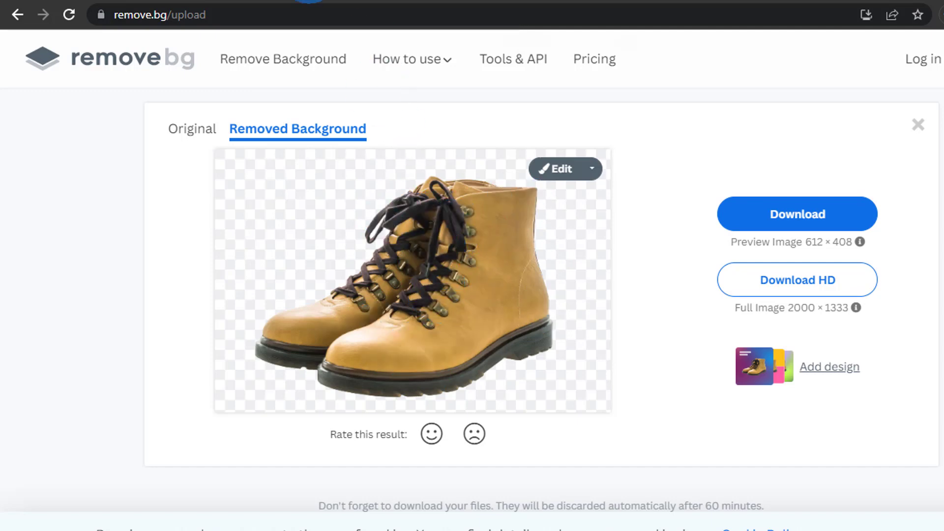
{"action": "left_click", "coordinate": [270, 1]}
{"action": "left_click", "coordinate": [37, 288]}
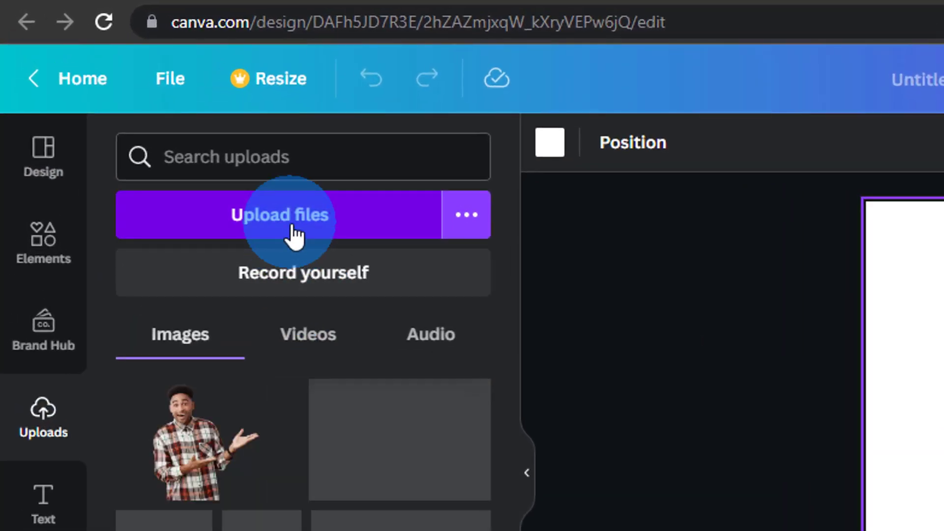
Upload the leather-boots image from the CANVA TEMPLATES folder to Canva
{"action": "left_click", "coordinate": [303, 218]}
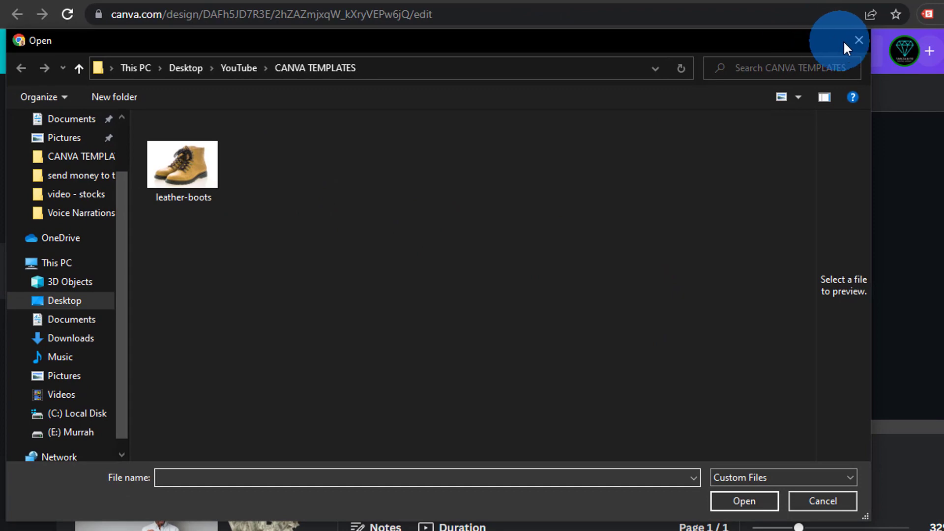
{"action": "left_click", "coordinate": [858, 40]}
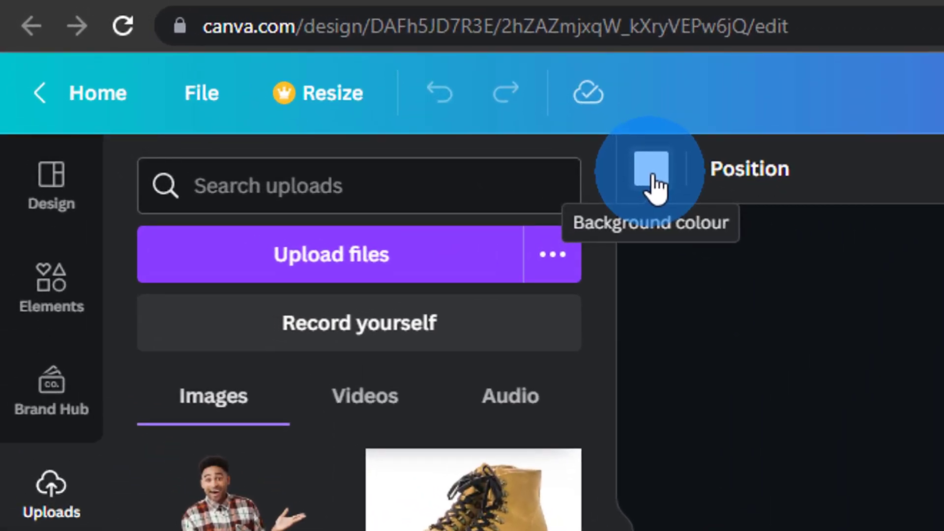
Set the page background colour to orange #ff914d
{"action": "left_click", "coordinate": [654, 182]}
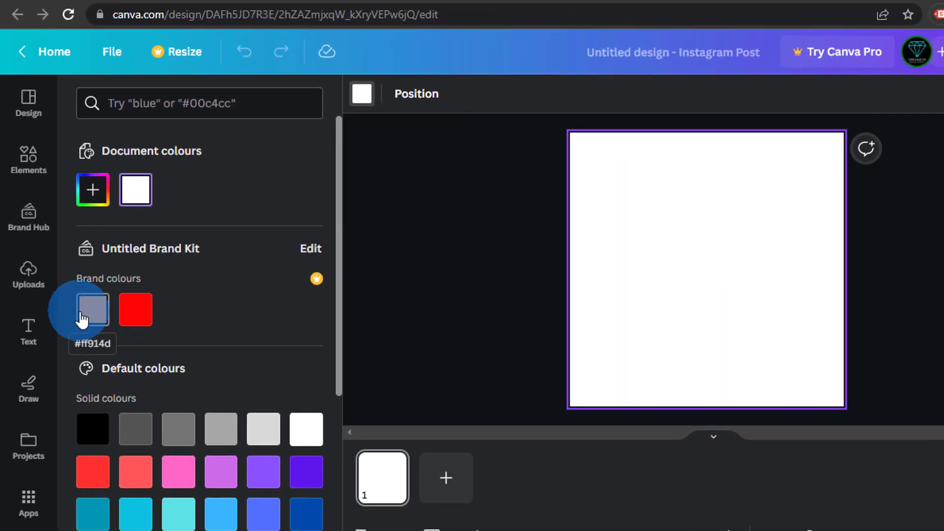
{"action": "left_click", "coordinate": [93, 320]}
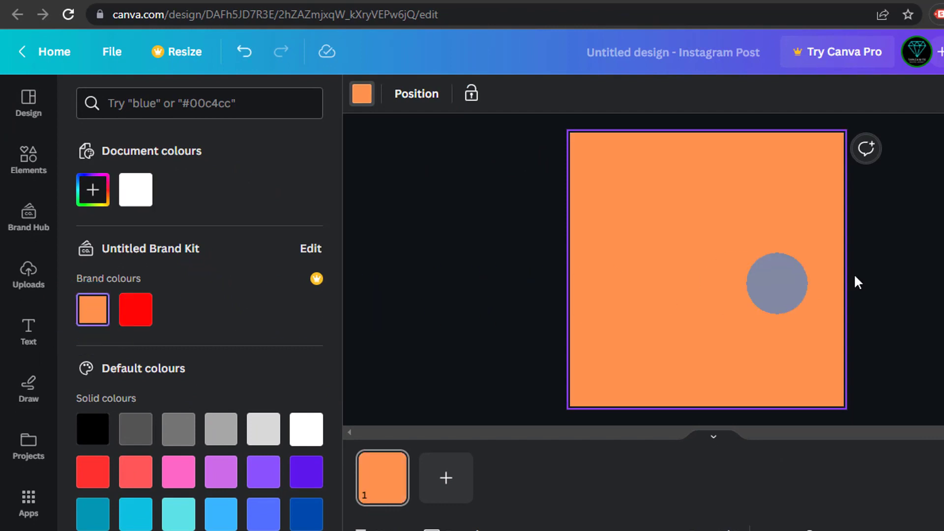
{"action": "key", "text": "Escape"}
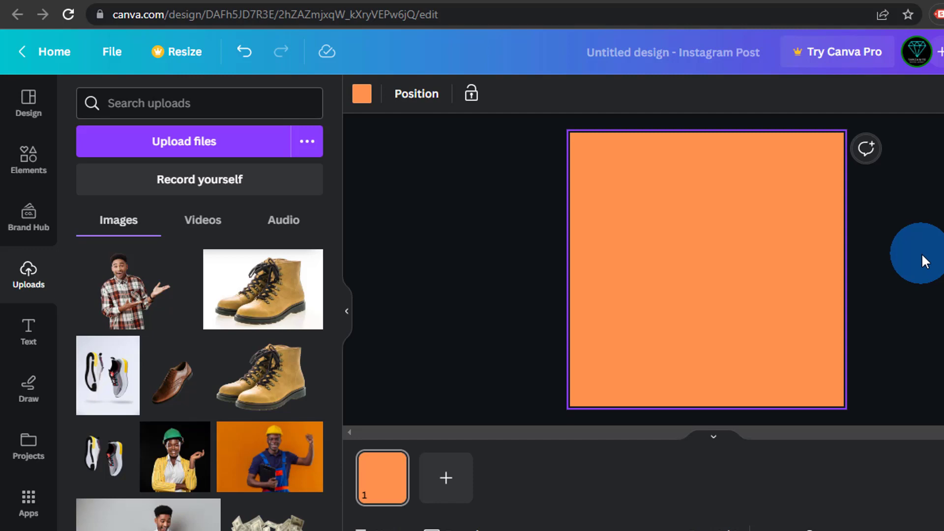
Add the uploaded boots image to the page and enlarge it across most of the square
{"action": "left_click_drag", "start_coordinate": [861, 261], "coordinate": [744, 256]}
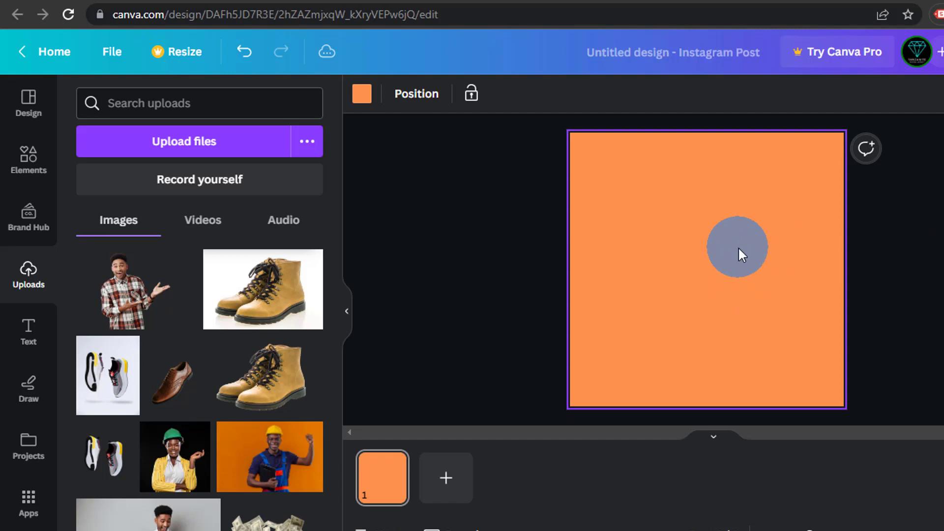
{"action": "left_click", "coordinate": [283, 282]}
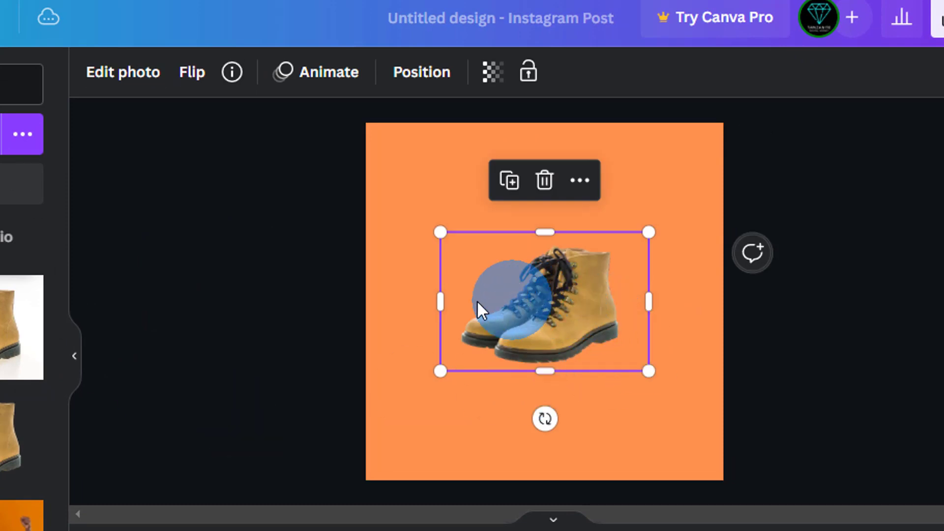
{"action": "left_click_drag", "start_coordinate": [440, 300], "coordinate": [462, 298]}
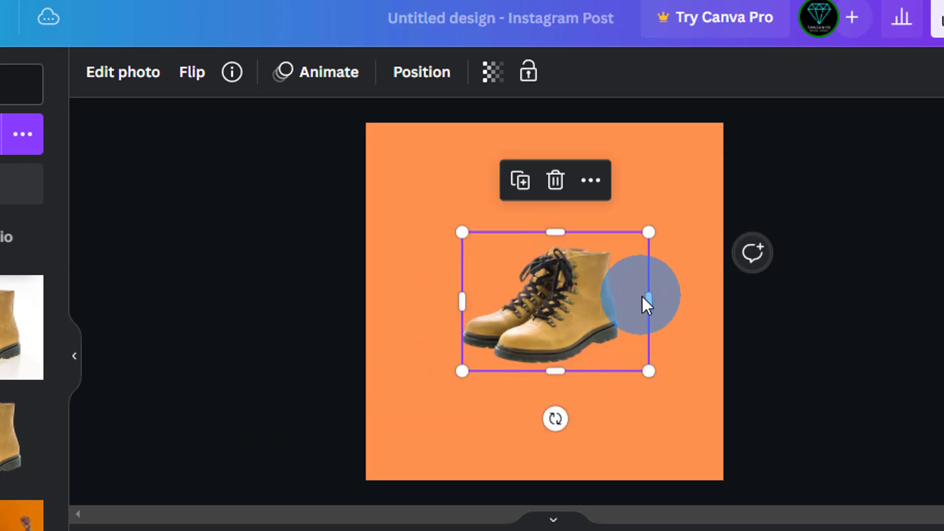
{"action": "left_click_drag", "start_coordinate": [642, 297], "coordinate": [615, 298]}
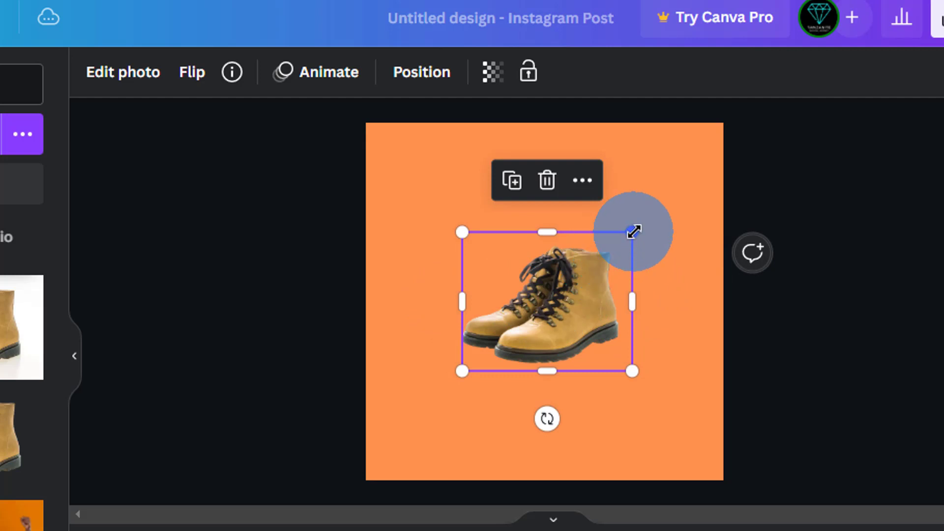
{"action": "left_click_drag", "start_coordinate": [647, 232], "coordinate": [693, 169]}
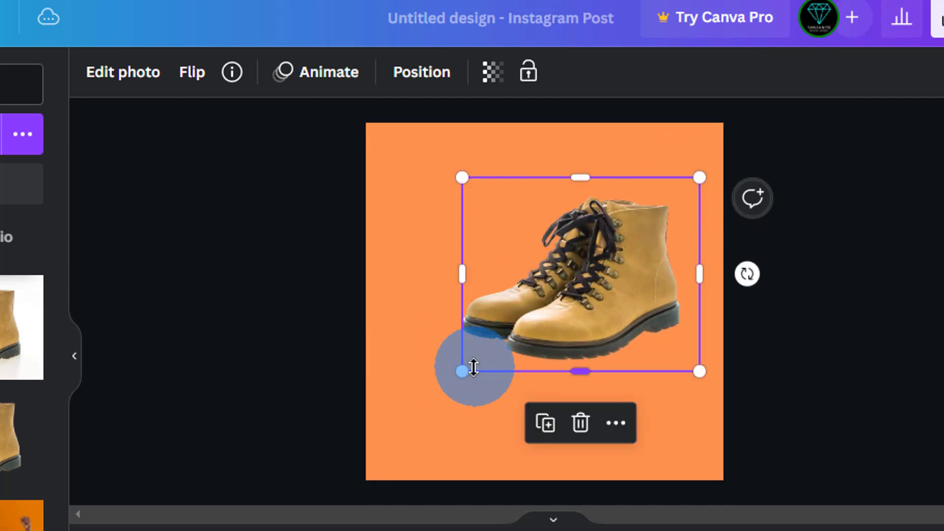
{"action": "left_click_drag", "start_coordinate": [462, 371], "coordinate": [406, 415]}
{"action": "left_click_drag", "start_coordinate": [527, 336], "coordinate": [506, 327]}
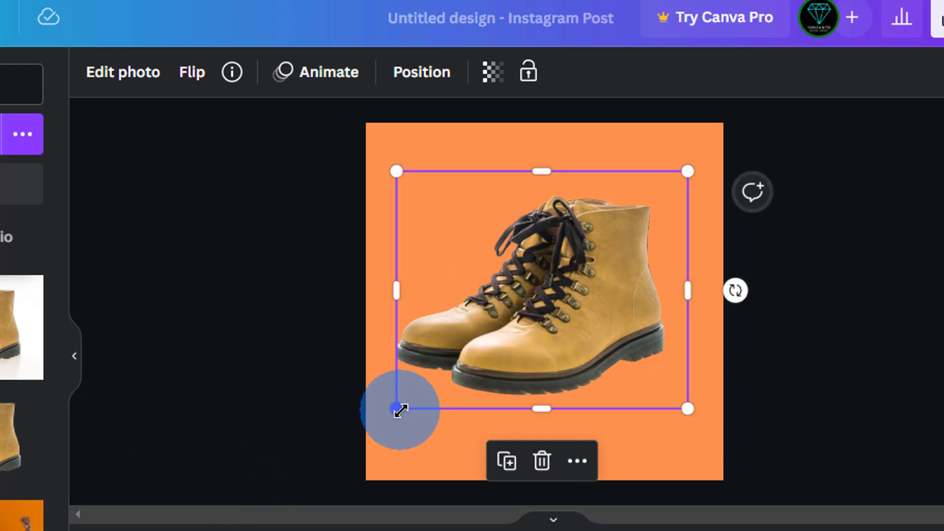
Fine-tune the boots image size, pulling in its right edge and trimming the bottom
{"action": "left_click_drag", "start_coordinate": [396, 408], "coordinate": [391, 413]}
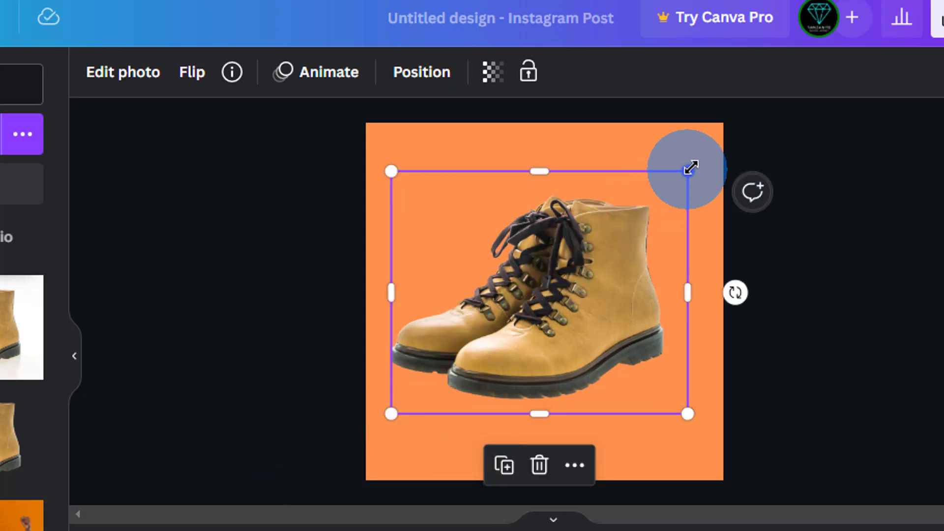
{"action": "left_click_drag", "start_coordinate": [691, 167], "coordinate": [702, 156]}
{"action": "left_click_drag", "start_coordinate": [700, 285], "coordinate": [687, 285]}
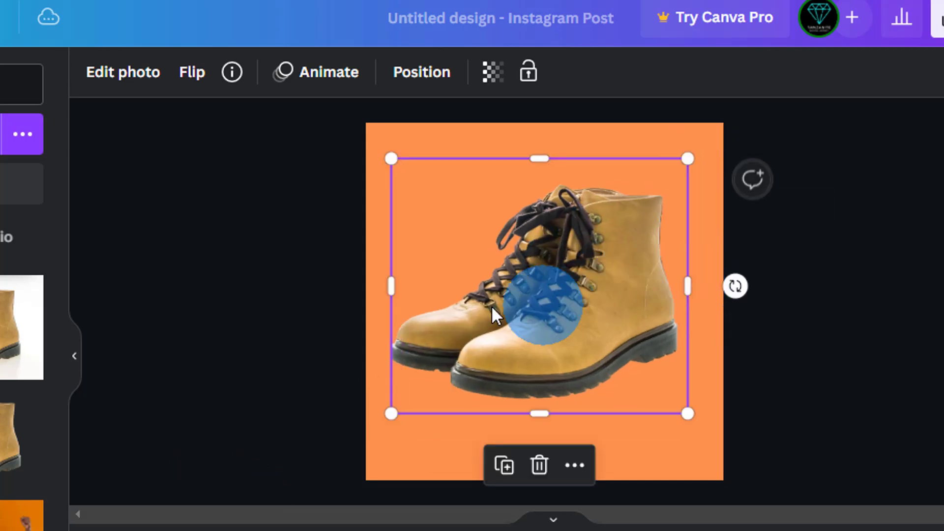
{"action": "left_click", "coordinate": [934, 265]}
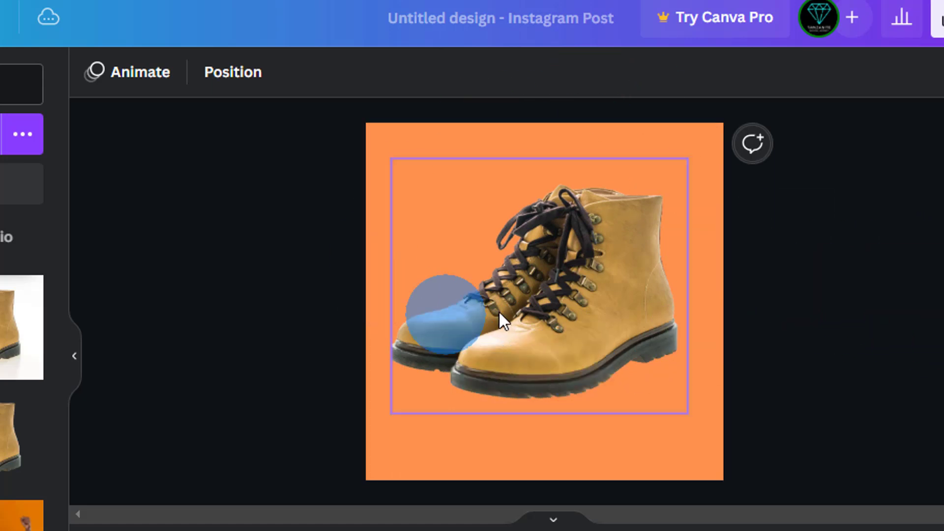
{"action": "left_click", "coordinate": [927, 282]}
{"action": "left_click", "coordinate": [520, 305]}
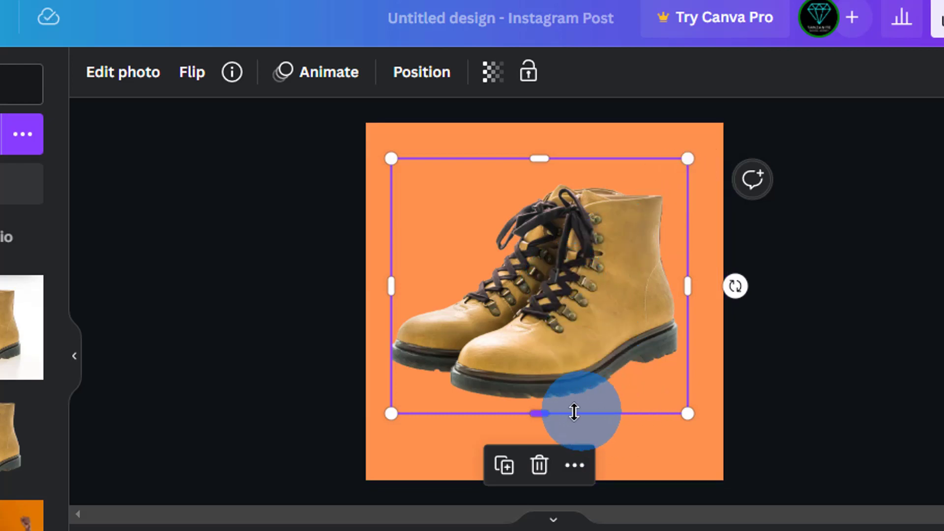
{"action": "left_click_drag", "start_coordinate": [548, 412], "coordinate": [550, 402]}
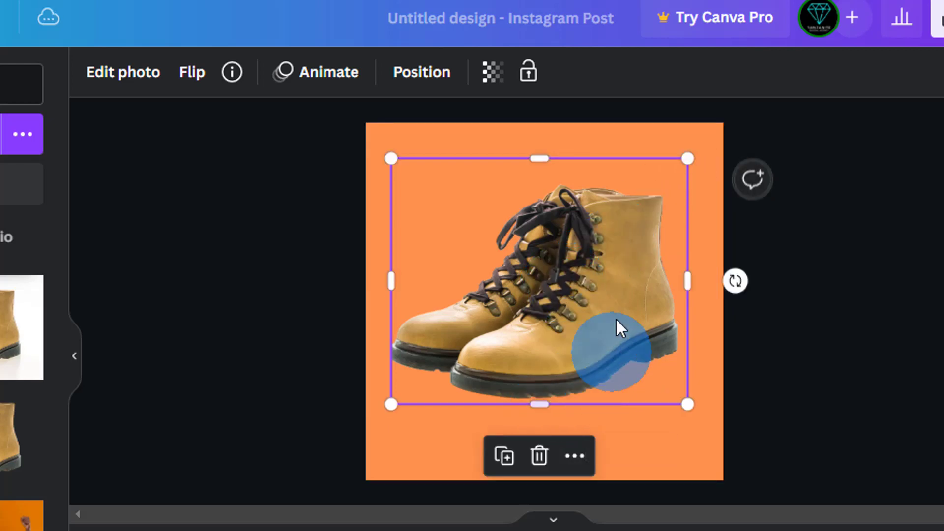
{"action": "left_click", "coordinate": [854, 234]}
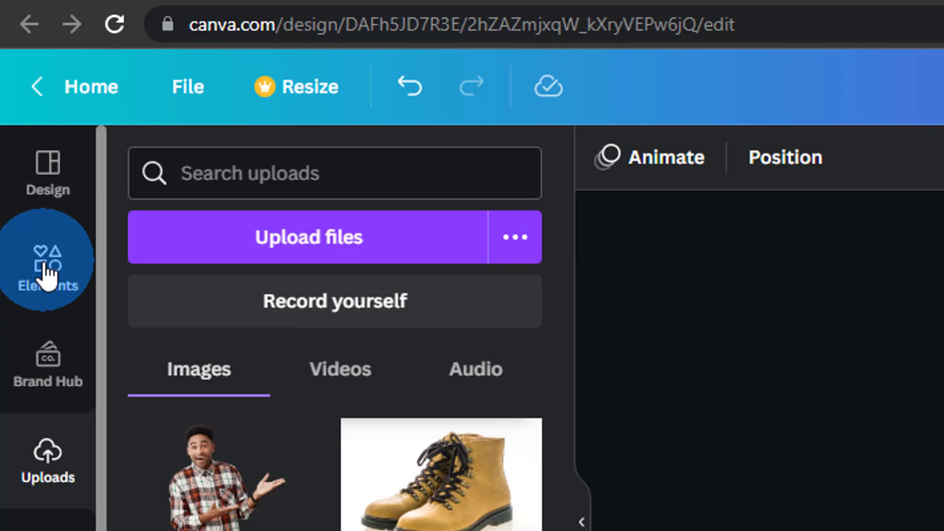
Search elements for 'shadow', try one shadow graphic under the boots, then delete it
{"action": "left_click", "coordinate": [254, 157]}
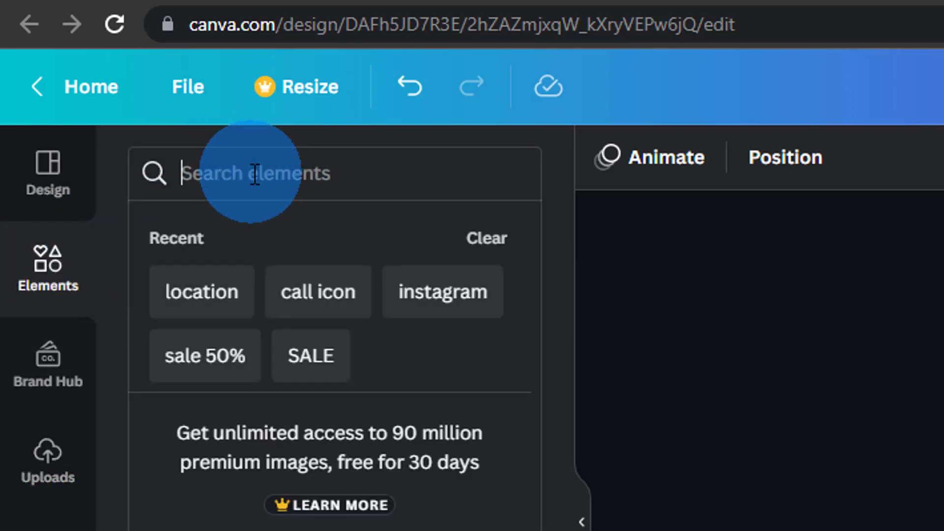
{"action": "type", "text": "shadow"}
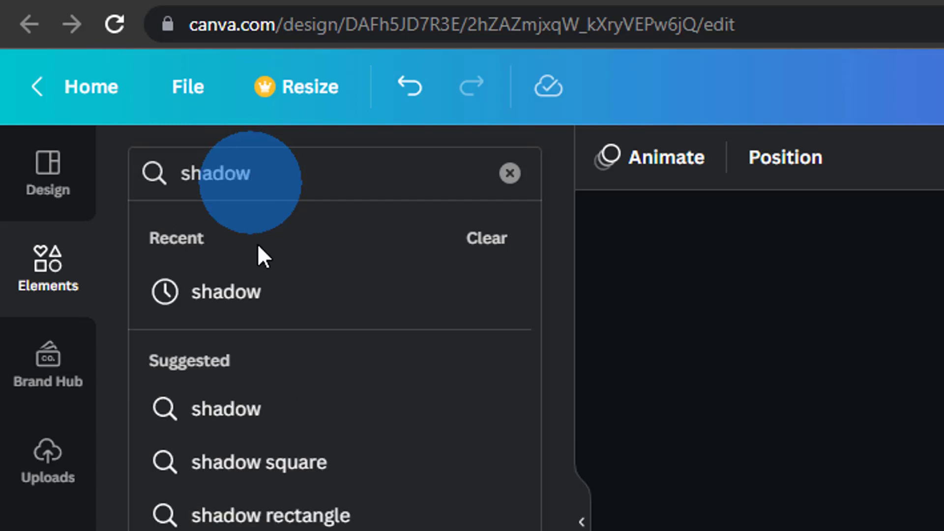
{"action": "left_click", "coordinate": [310, 293]}
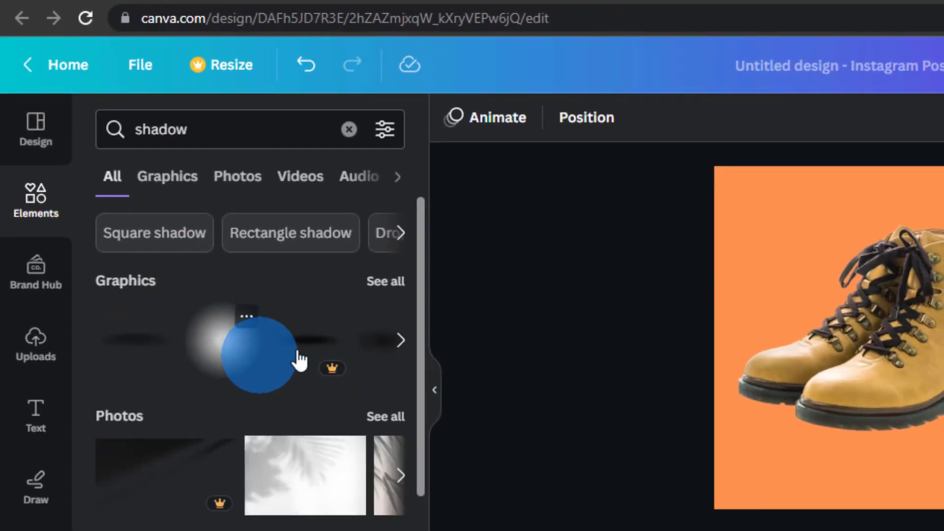
{"action": "left_click", "coordinate": [386, 284]}
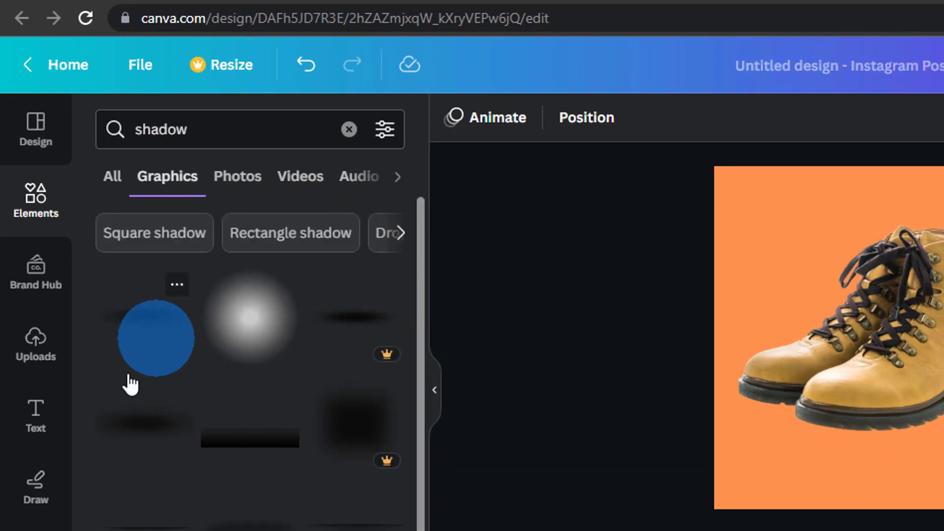
{"action": "left_click", "coordinate": [123, 317]}
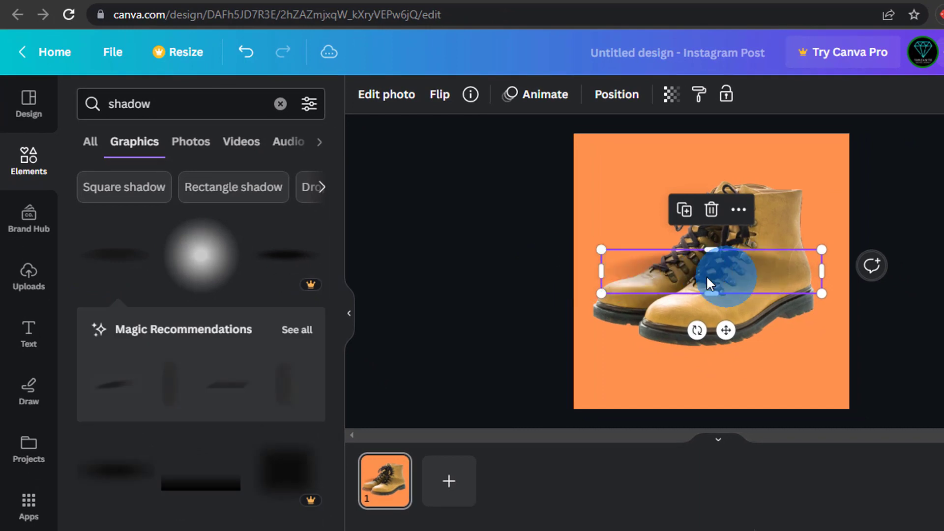
{"action": "left_click_drag", "start_coordinate": [706, 276], "coordinate": [717, 378]}
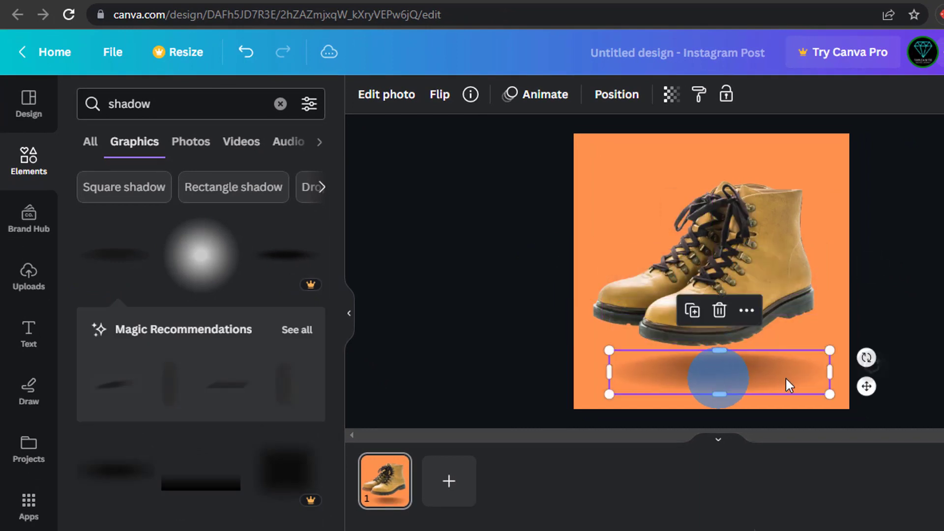
{"action": "left_click", "coordinate": [928, 285]}
{"action": "left_click", "coordinate": [728, 377]}
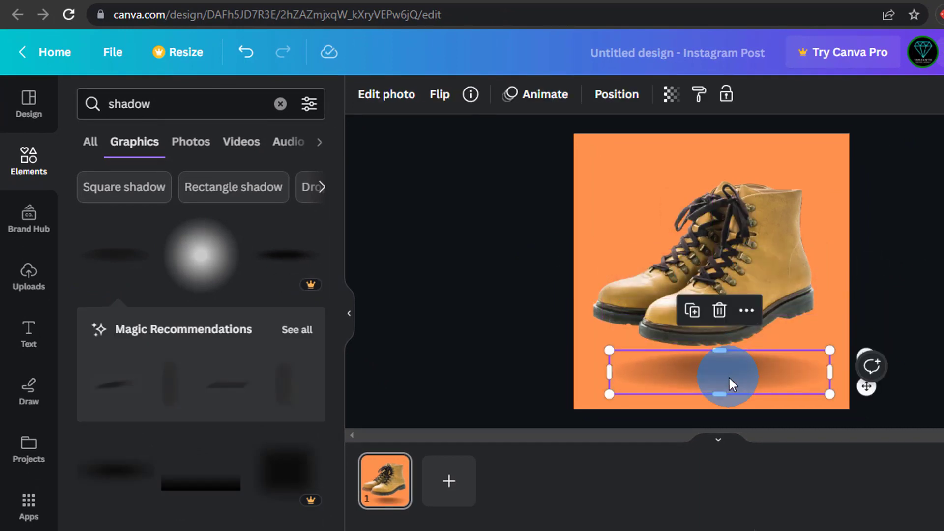
{"action": "key", "text": "Delete"}
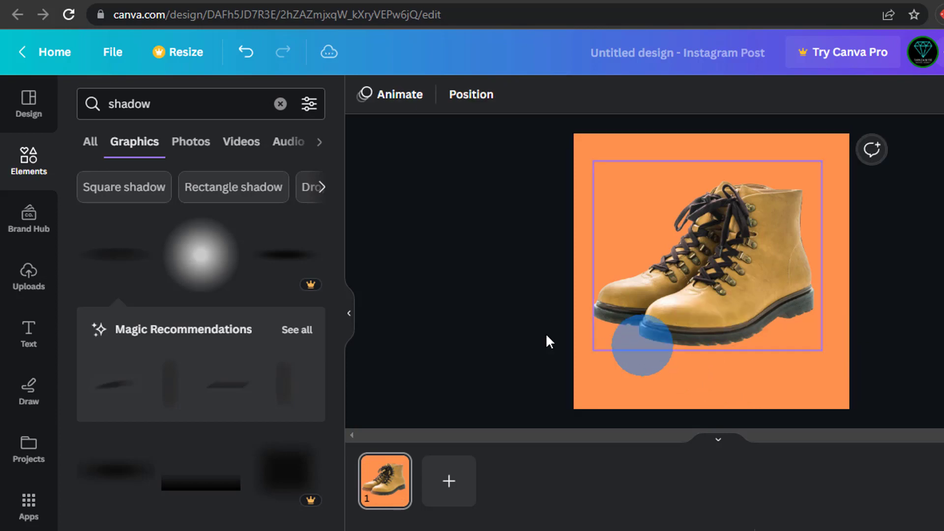
Add a different shadow graphic and position it beneath the boots
{"action": "scroll", "coordinate": [146, 338], "scroll_direction": "down", "scroll_amount": 3}
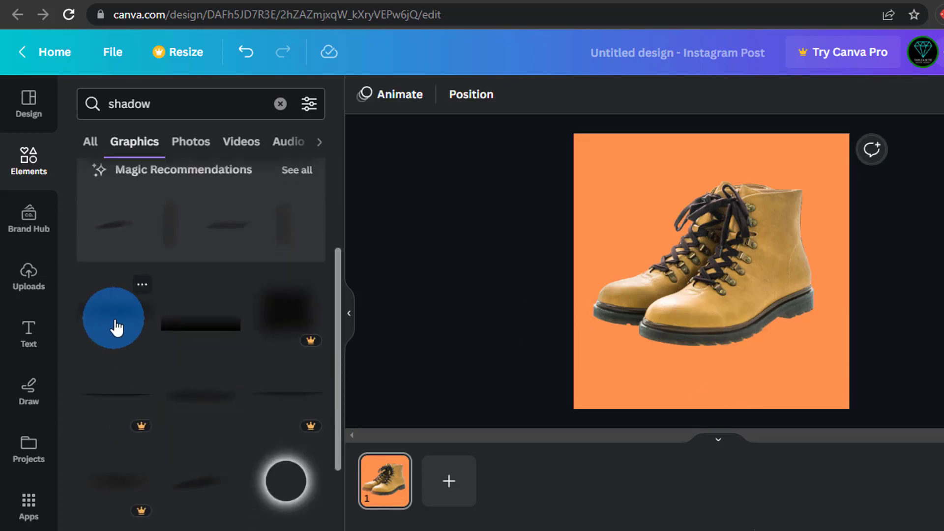
{"action": "scroll", "coordinate": [116, 327], "scroll_direction": "up", "scroll_amount": 3}
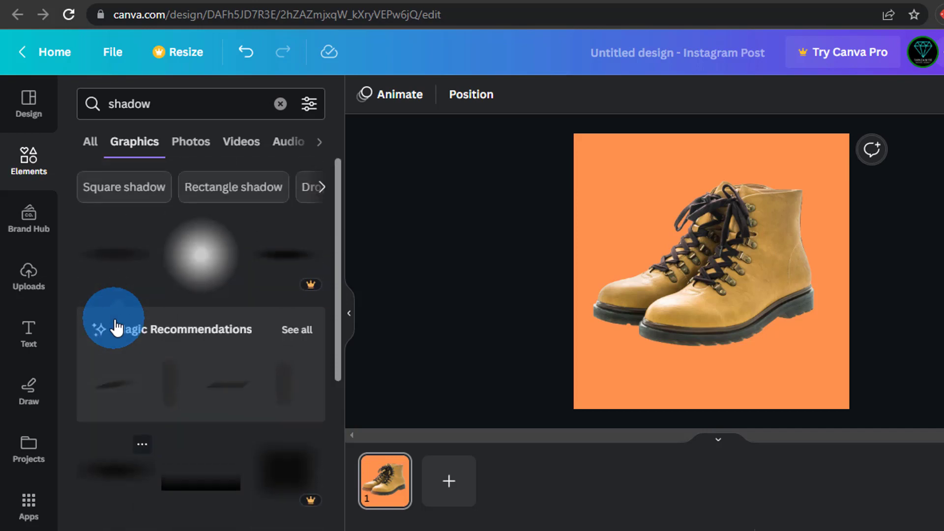
{"action": "left_click", "coordinate": [123, 265]}
{"action": "left_click_drag", "start_coordinate": [695, 295], "coordinate": [709, 382]}
{"action": "left_click", "coordinate": [717, 252]}
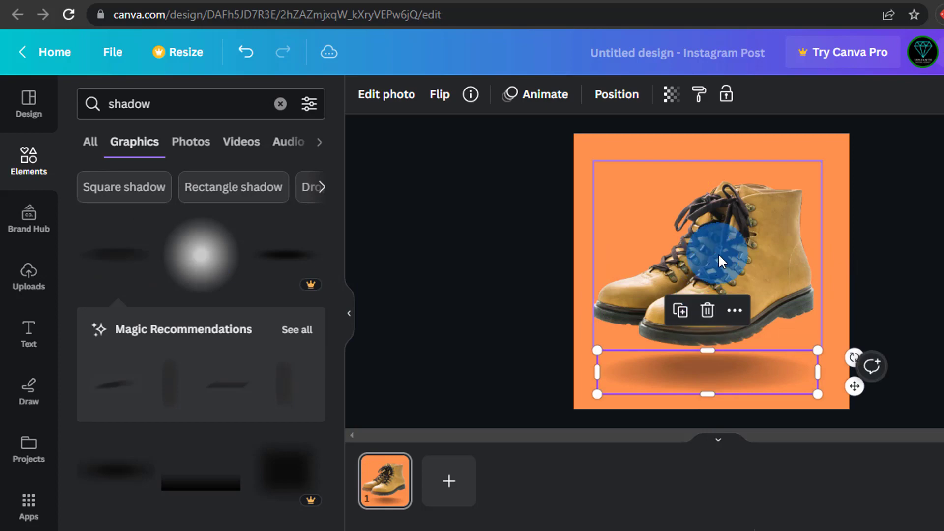
{"action": "left_click", "coordinate": [662, 371]}
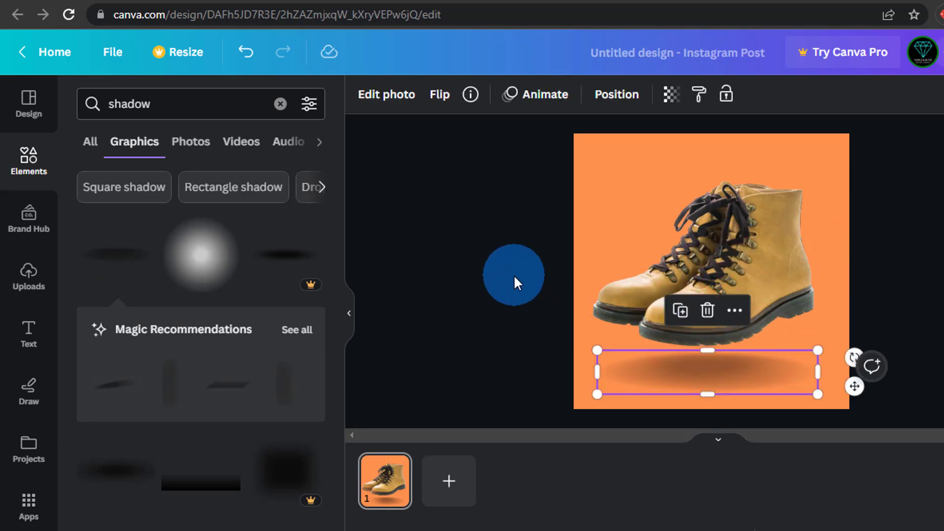
{"action": "left_click", "coordinate": [513, 274]}
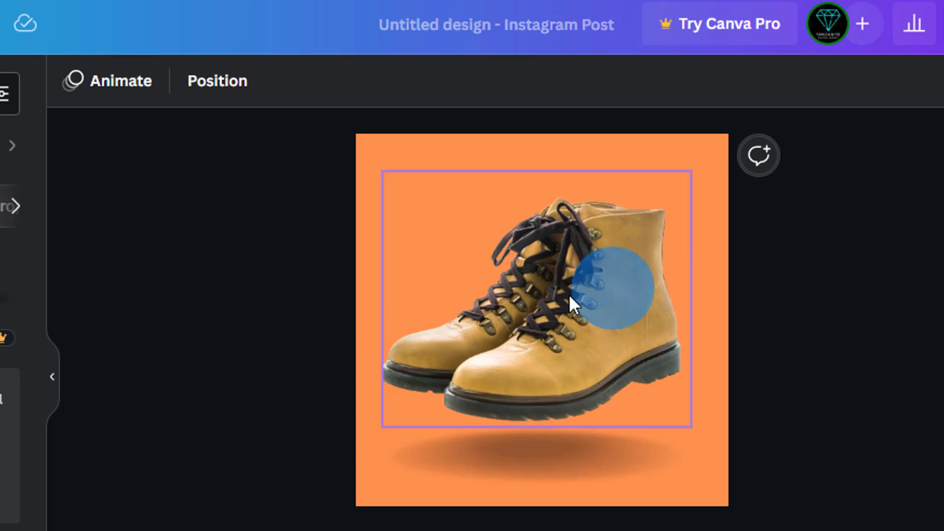
Shrink the boots photo slightly to about 864 × 716 so it sits above the shadow
{"action": "left_click", "coordinate": [560, 304]}
{"action": "left_click_drag", "start_coordinate": [382, 172], "coordinate": [392, 180]}
{"action": "left_click", "coordinate": [895, 316]}
{"action": "left_click", "coordinate": [537, 313]}
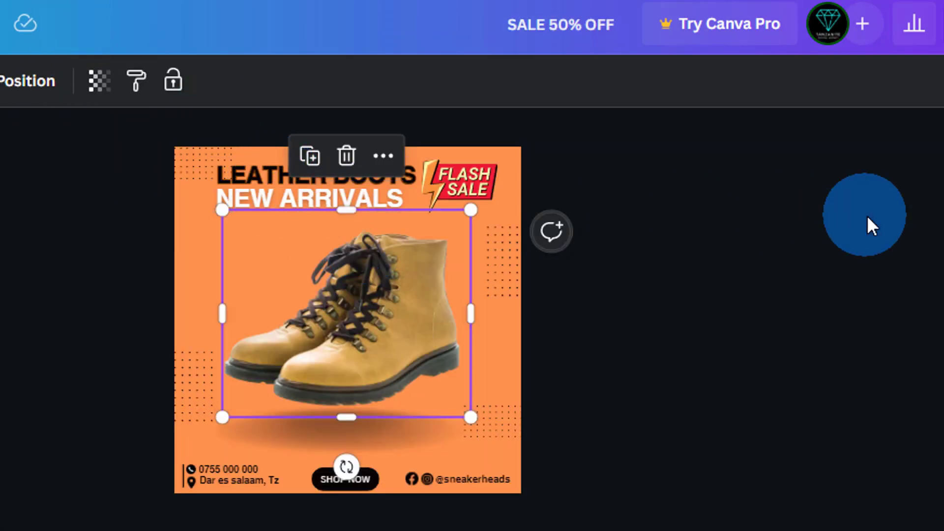
{"action": "left_click", "coordinate": [866, 217]}
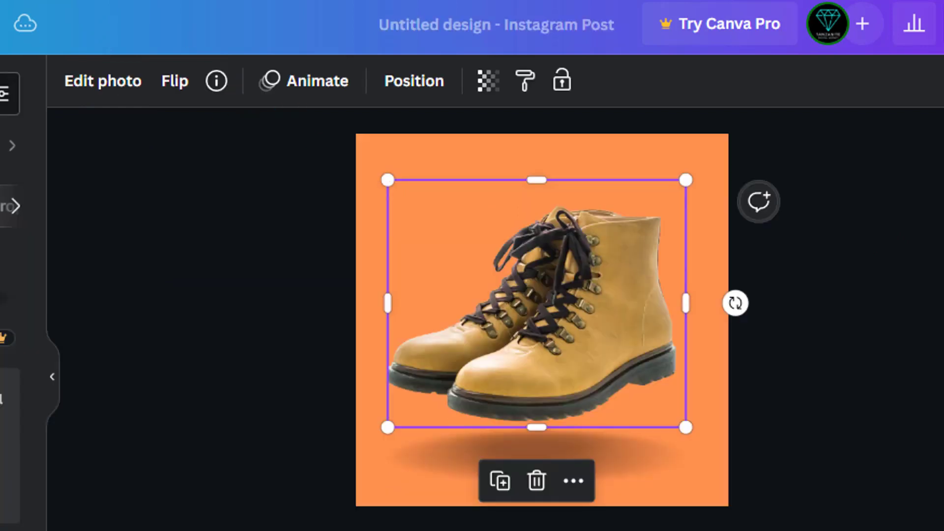
{"action": "left_click", "coordinate": [536, 278]}
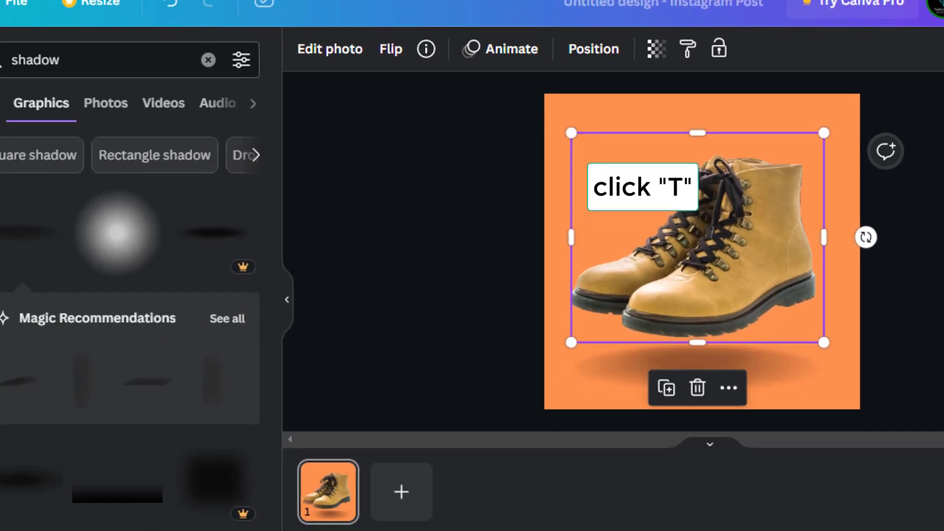
Add a new heading and move it to the top of the post
{"action": "left_click", "coordinate": [19, 290]}
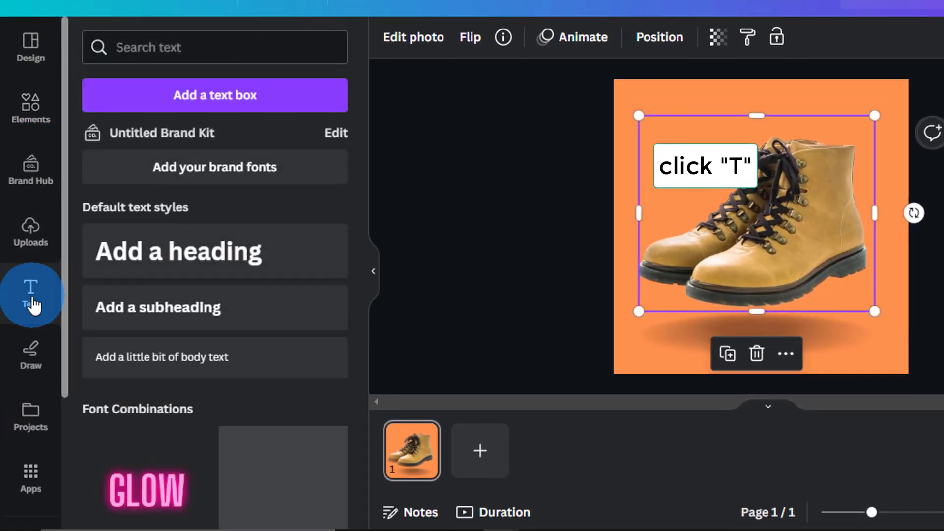
{"action": "left_click", "coordinate": [142, 250]}
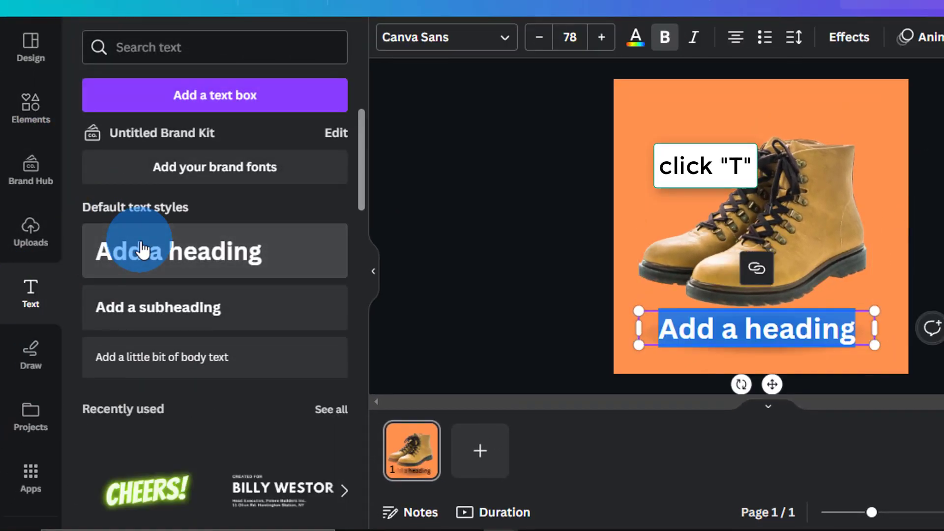
{"action": "left_click", "coordinate": [773, 386]}
{"action": "left_click_drag", "start_coordinate": [772, 387], "coordinate": [772, 167]}
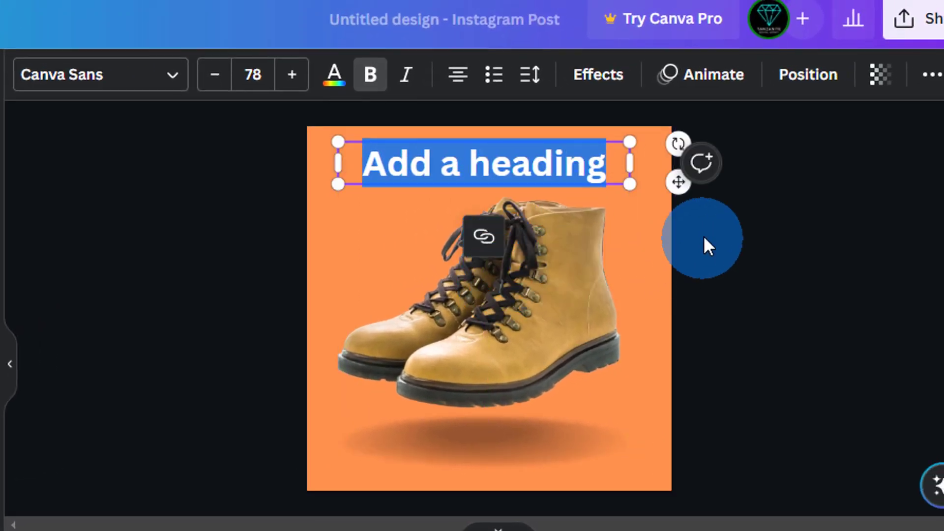
{"action": "left_click", "coordinate": [807, 310]}
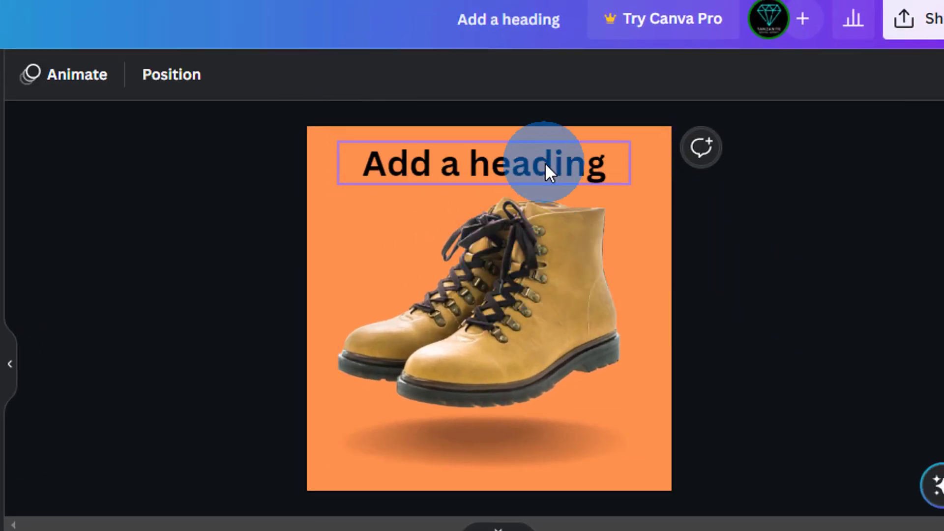
{"action": "left_click_drag", "start_coordinate": [544, 169], "coordinate": [533, 153]}
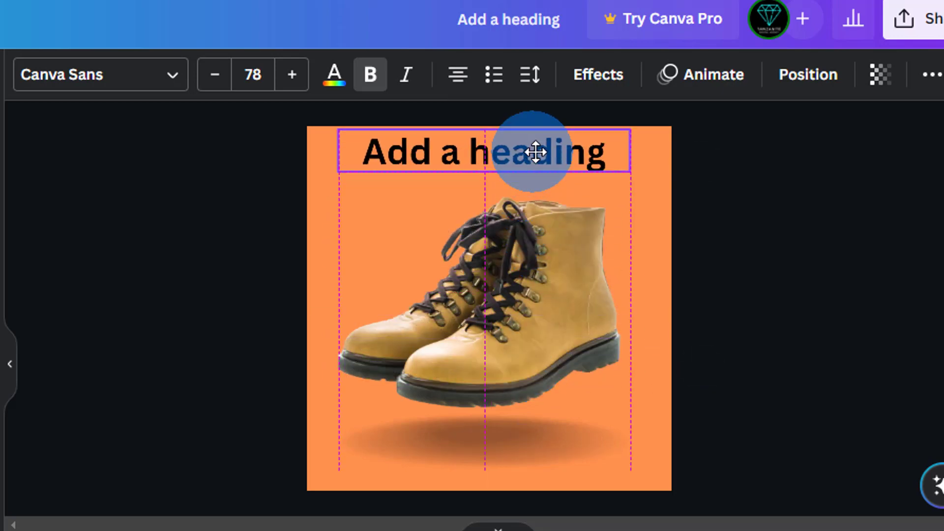
Change the heading text to LEATHER BOOTS at size 73.3, aligned to the top edge
{"action": "double_click", "coordinate": [418, 161]}
{"action": "type", "text": "Le"}
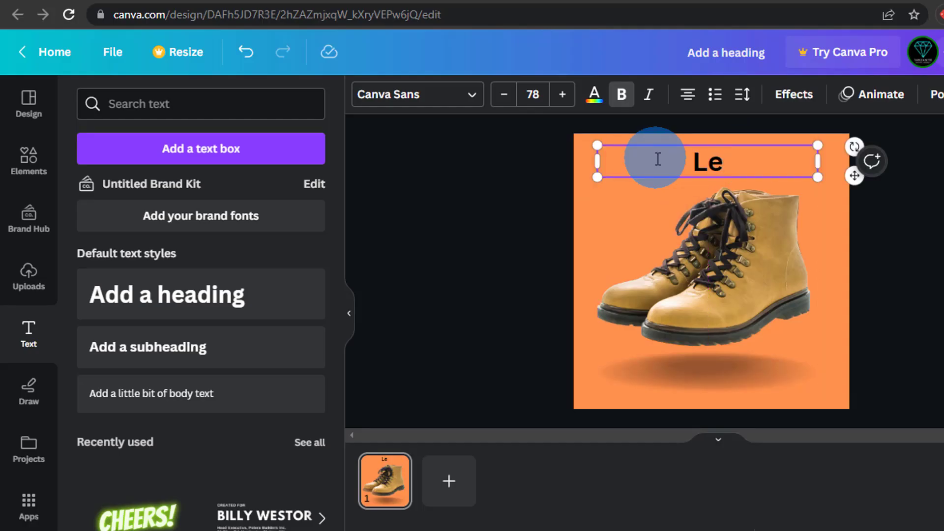
{"action": "type", "text": "ATHER BOOTS"}
{"action": "left_click_drag", "start_coordinate": [595, 146], "coordinate": [603, 144]}
{"action": "left_click", "coordinate": [720, 181]}
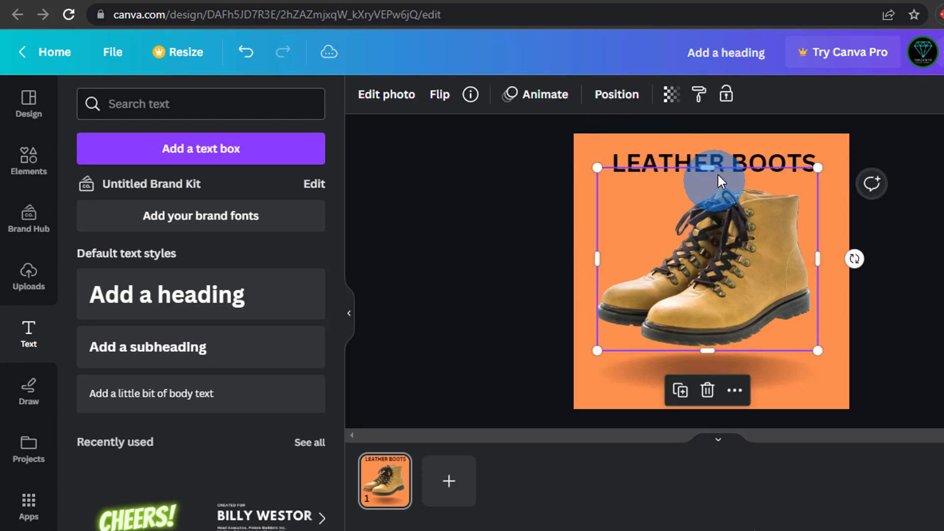
{"action": "left_click_drag", "start_coordinate": [716, 152], "coordinate": [707, 145]}
{"action": "left_click", "coordinate": [428, 96]}
{"action": "left_click", "coordinate": [426, 96]}
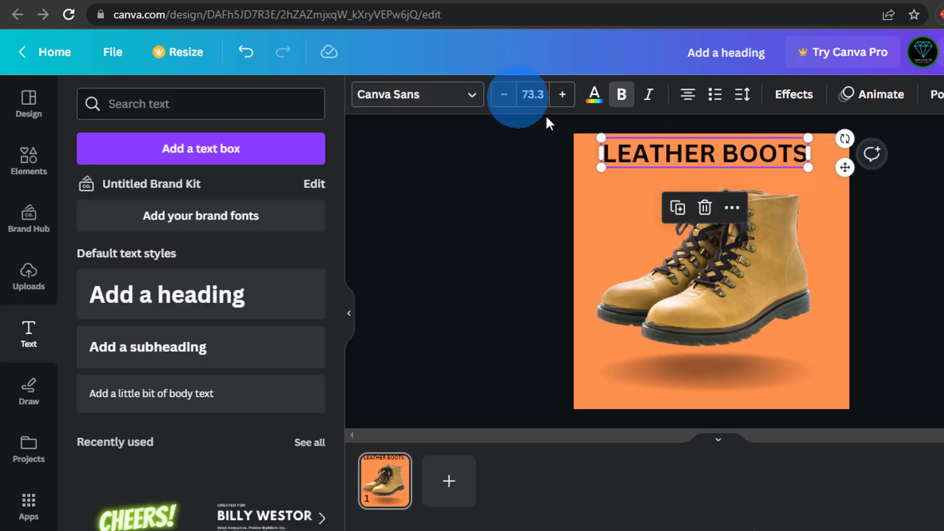
{"action": "double_click", "coordinate": [761, 154]}
{"action": "left_click", "coordinate": [760, 154]}
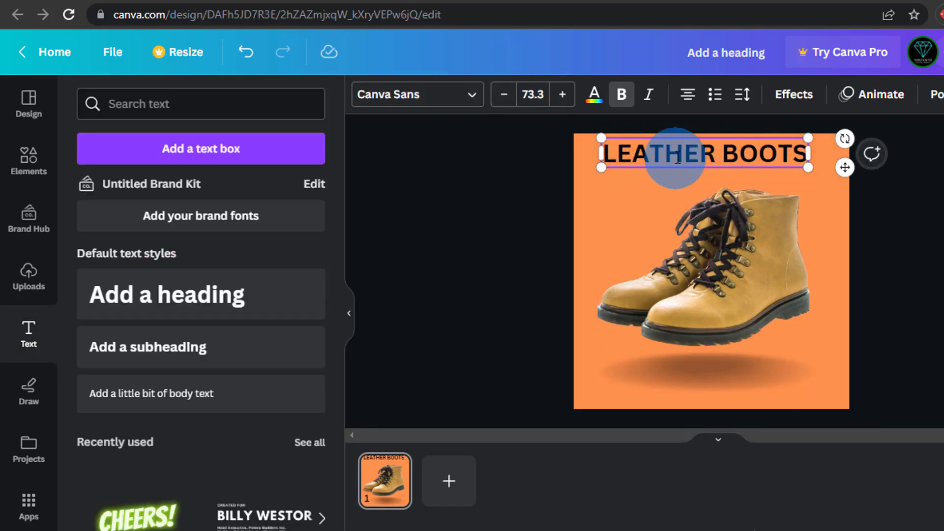
{"action": "left_click", "coordinate": [907, 236]}
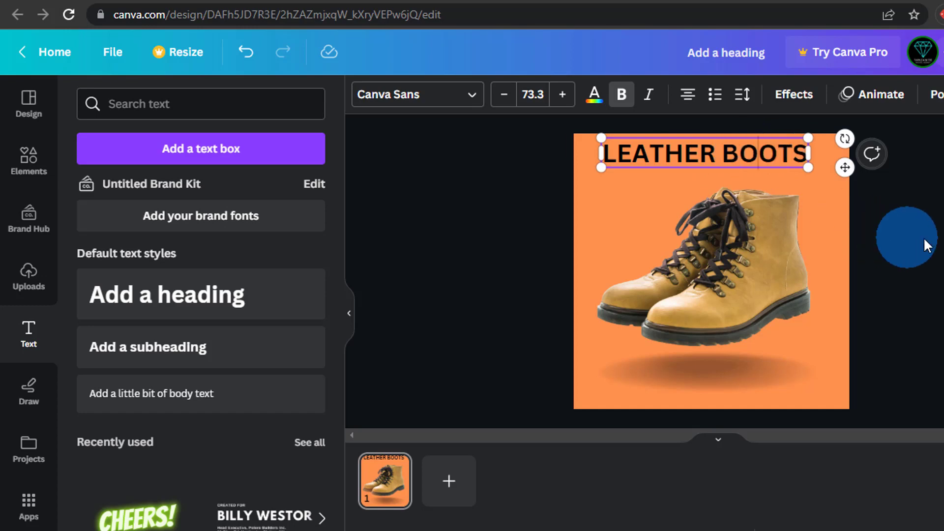
{"action": "left_click", "coordinate": [782, 159]}
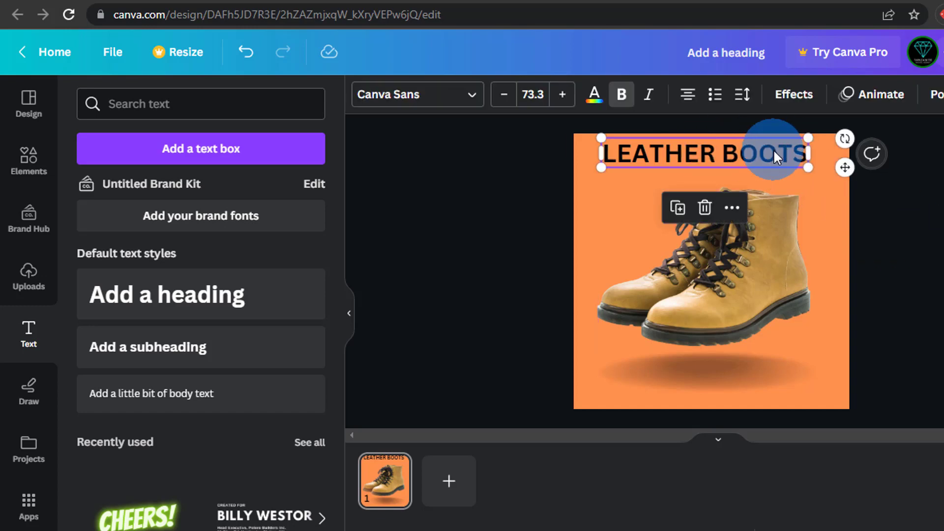
Set the LEATHER BOOTS heading font to Helvetica World
{"action": "left_click", "coordinate": [437, 106]}
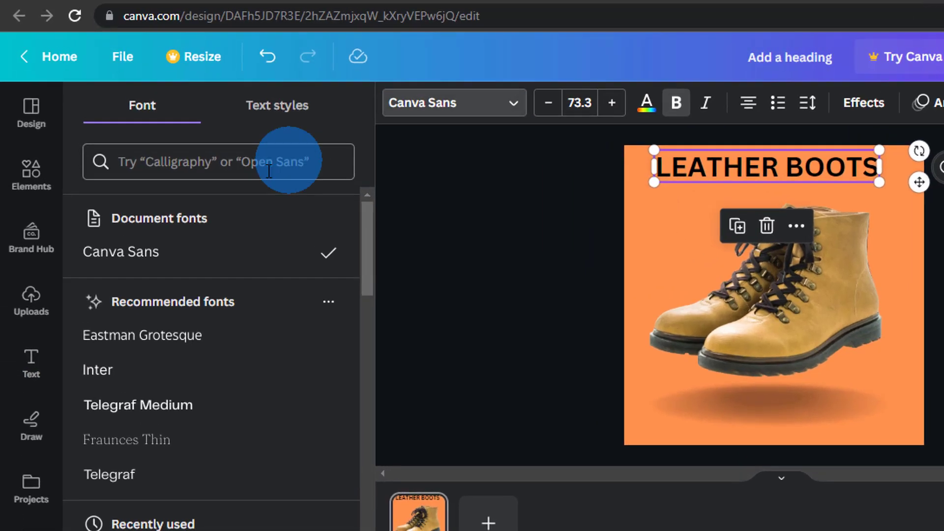
{"action": "left_click", "coordinate": [248, 142]}
{"action": "type", "text": "HELVE"}
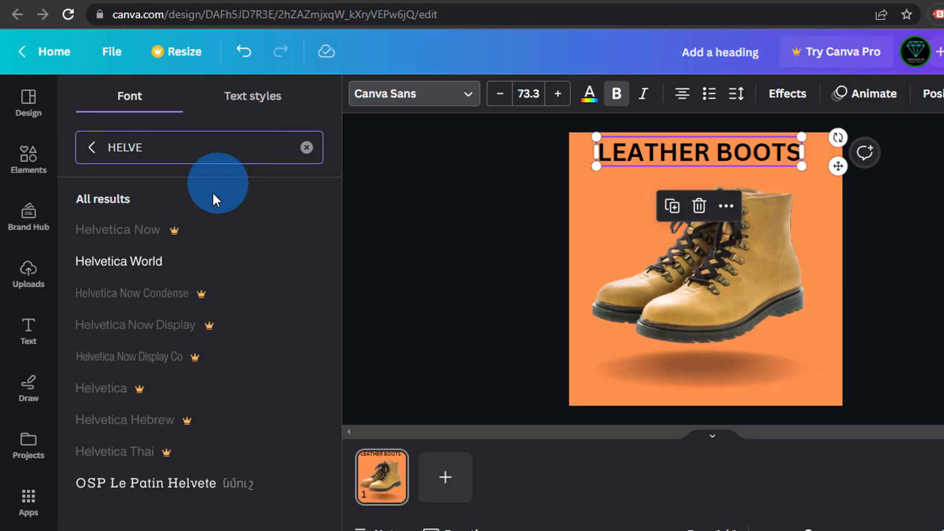
{"action": "left_click", "coordinate": [236, 420]}
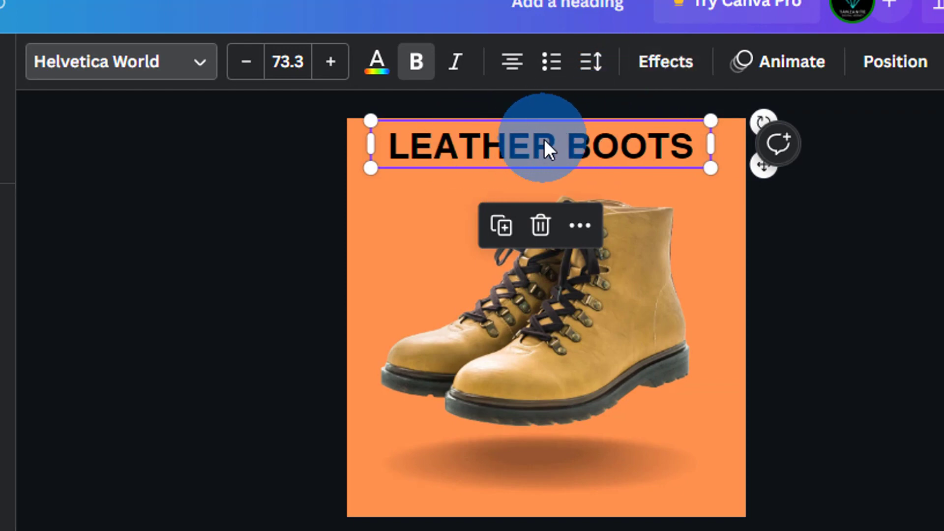
Tighten the heading's letter spacing and shift it slightly left
{"action": "left_click", "coordinate": [593, 61]}
{"action": "left_click_drag", "start_coordinate": [664, 163], "coordinate": [653, 158]}
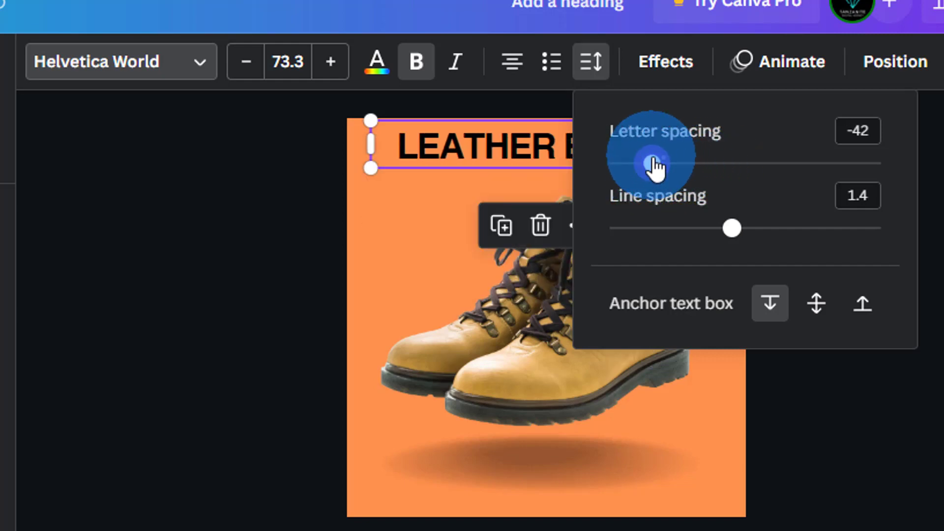
{"action": "left_click", "coordinate": [294, 227]}
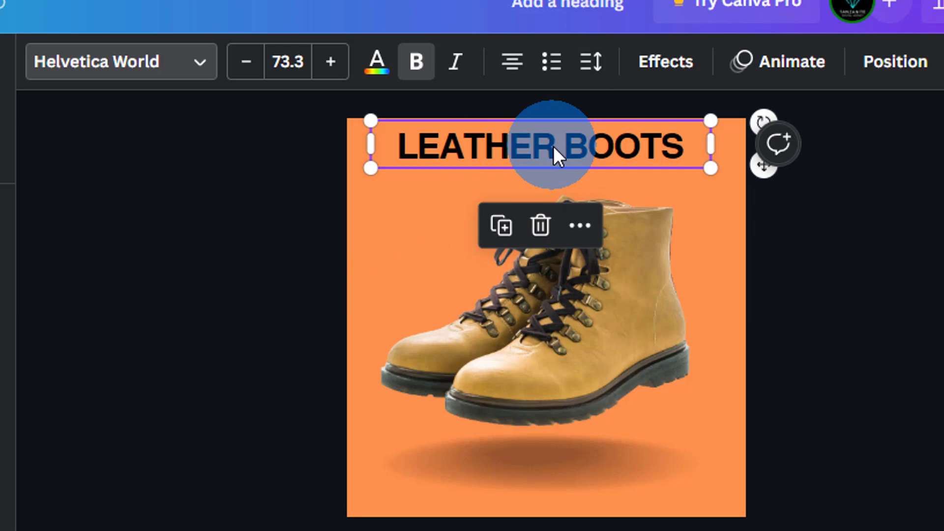
{"action": "left_click_drag", "start_coordinate": [553, 146], "coordinate": [545, 151]}
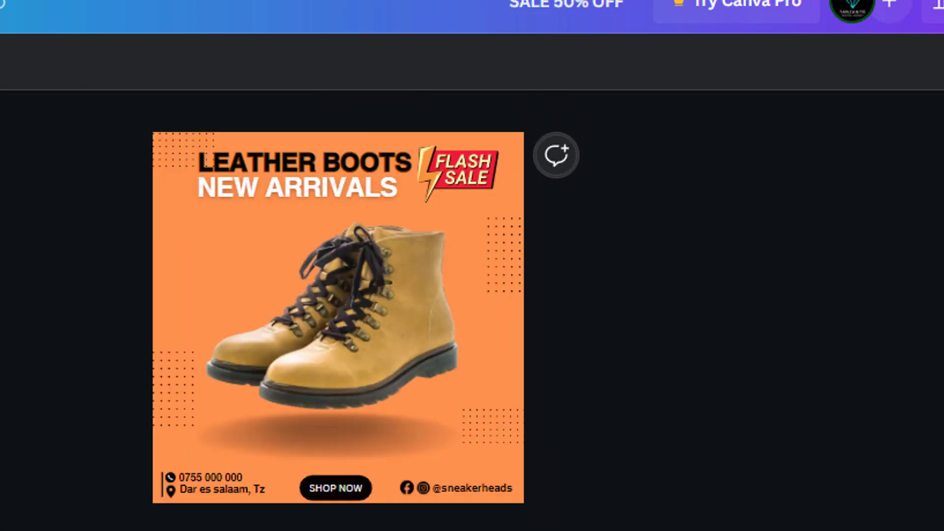
Duplicate the LEATHER BOOTS heading
{"action": "left_click", "coordinate": [278, 198]}
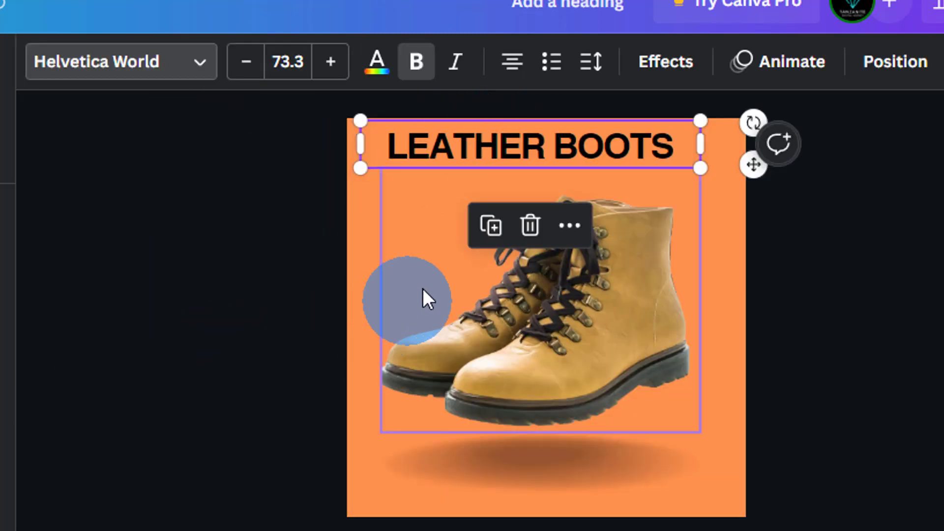
{"action": "left_click", "coordinate": [516, 137]}
{"action": "left_click", "coordinate": [260, 199]}
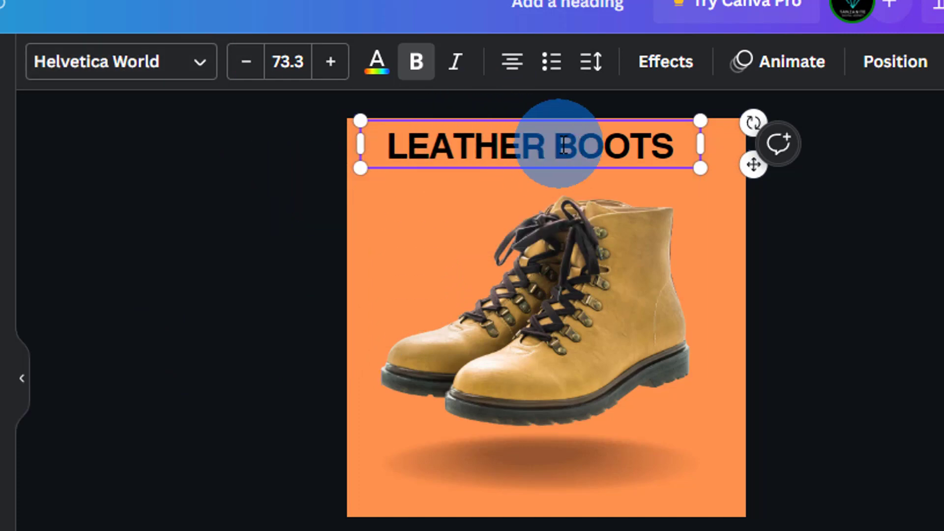
{"action": "left_click", "coordinate": [311, 211]}
{"action": "left_click", "coordinate": [495, 156]}
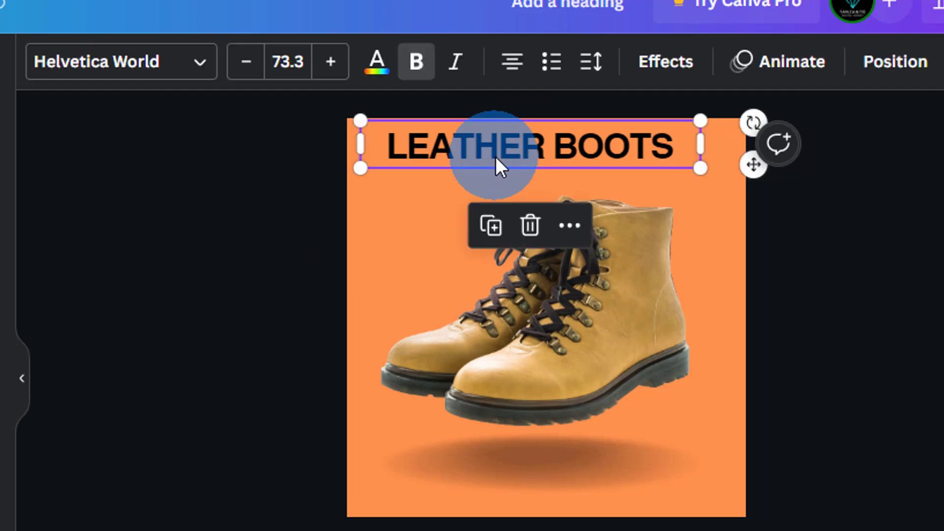
{"action": "left_click", "coordinate": [491, 227]}
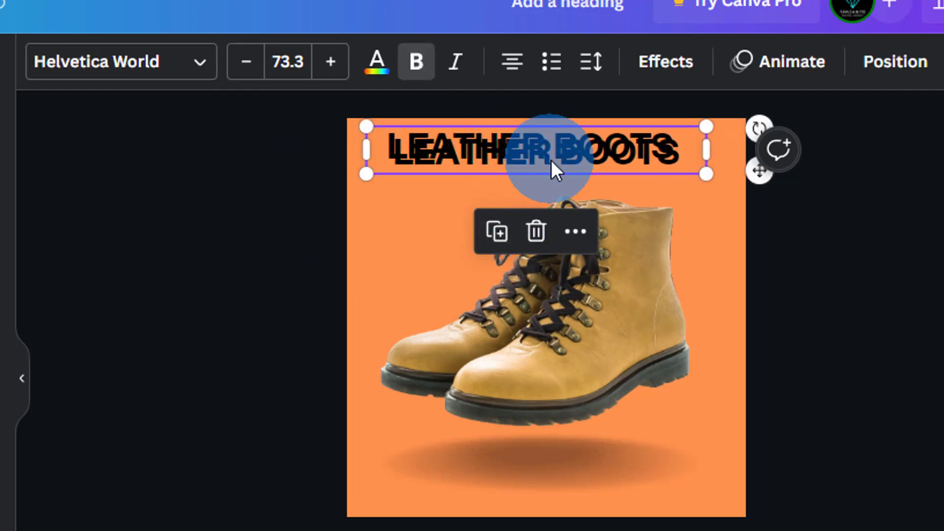
Change the copied heading to NEW ARRIVAL at size 70.4, placed under LEATHER BOOTS
{"action": "left_click_drag", "start_coordinate": [552, 163], "coordinate": [527, 185]}
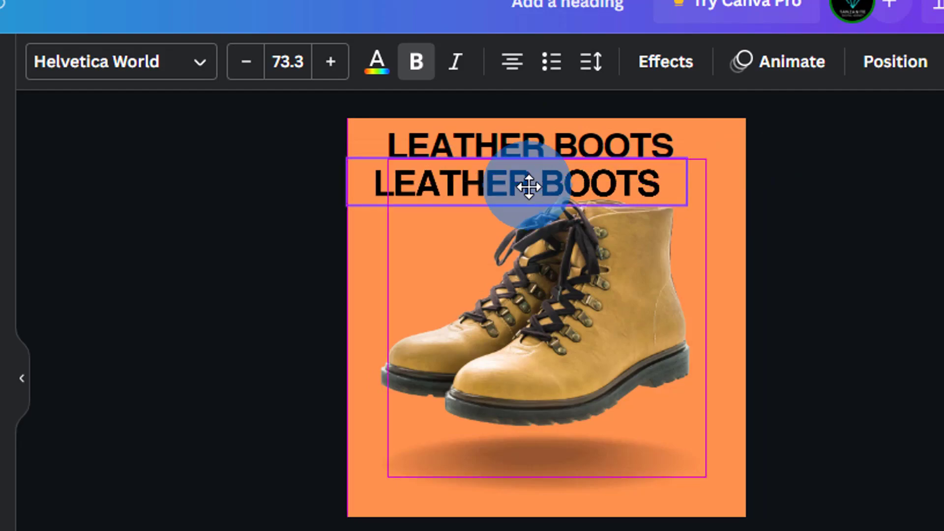
{"action": "double_click", "coordinate": [481, 180]}
{"action": "type", "text": "NEW ARRIVAL"}
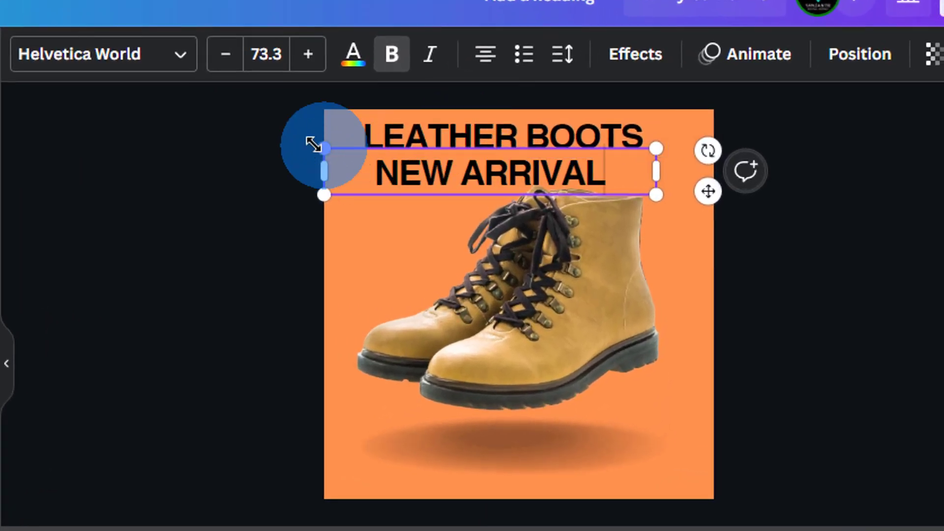
{"action": "left_click_drag", "start_coordinate": [314, 144], "coordinate": [324, 147]}
{"action": "left_click_drag", "start_coordinate": [482, 170], "coordinate": [460, 165]}
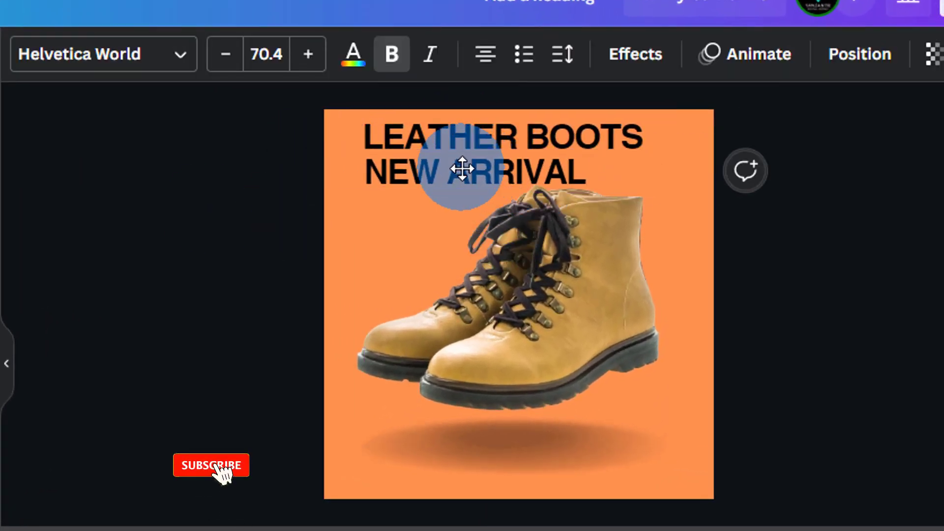
Make the NEW ARRIVAL text white from the default colours
{"action": "double_click", "coordinate": [422, 167]}
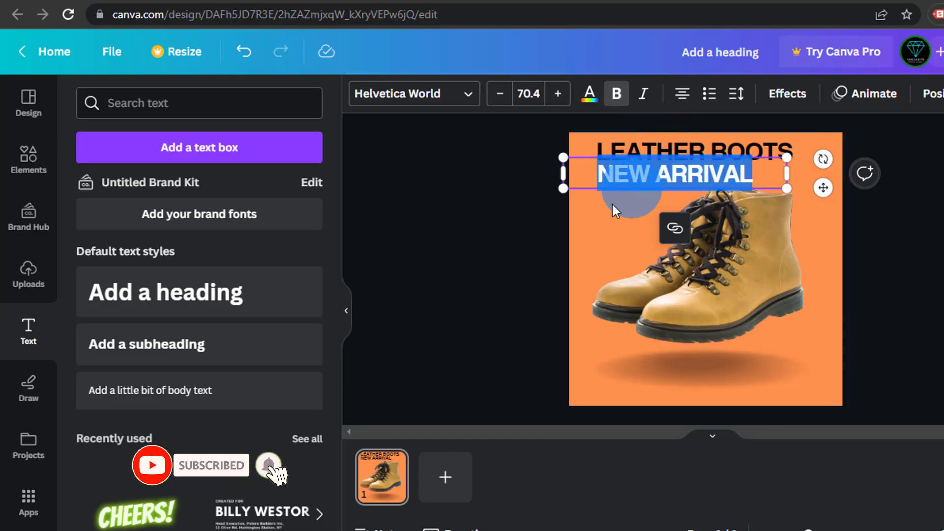
{"action": "left_click", "coordinate": [551, 199]}
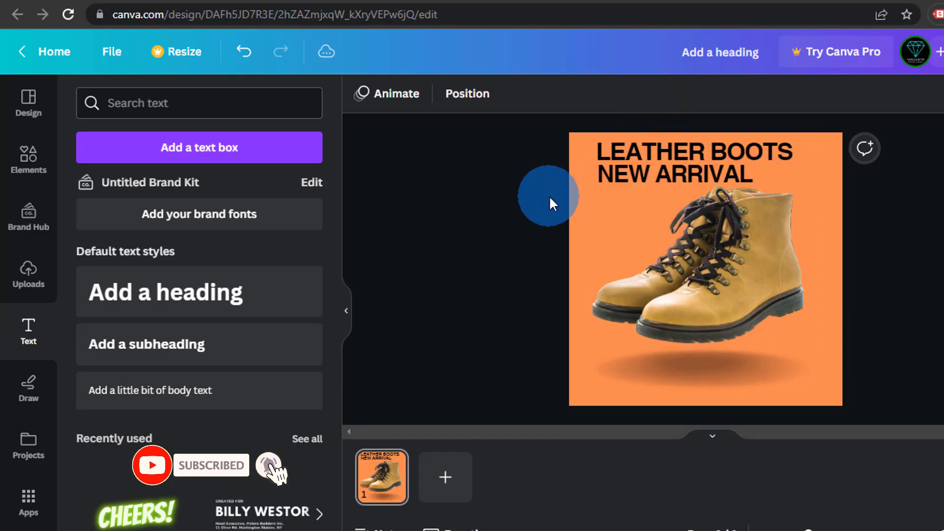
{"action": "left_click", "coordinate": [670, 175]}
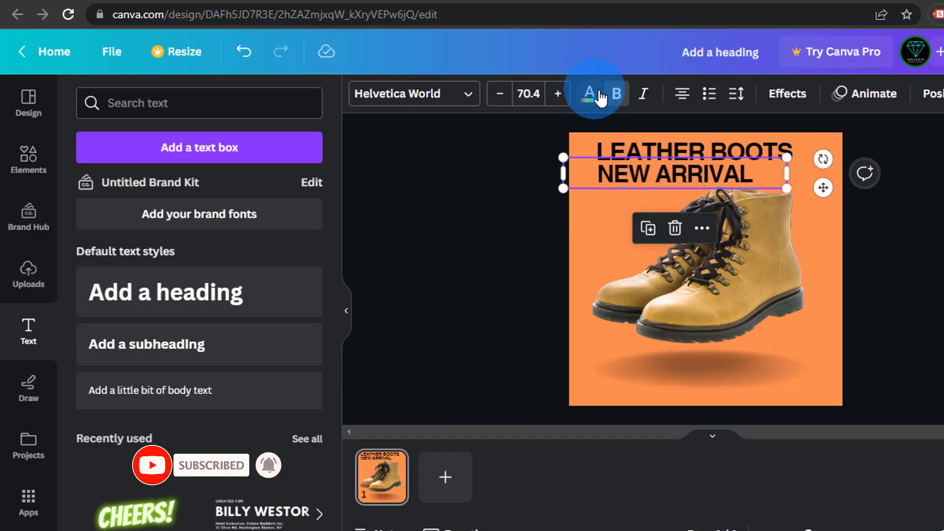
{"action": "left_click", "coordinate": [584, 97]}
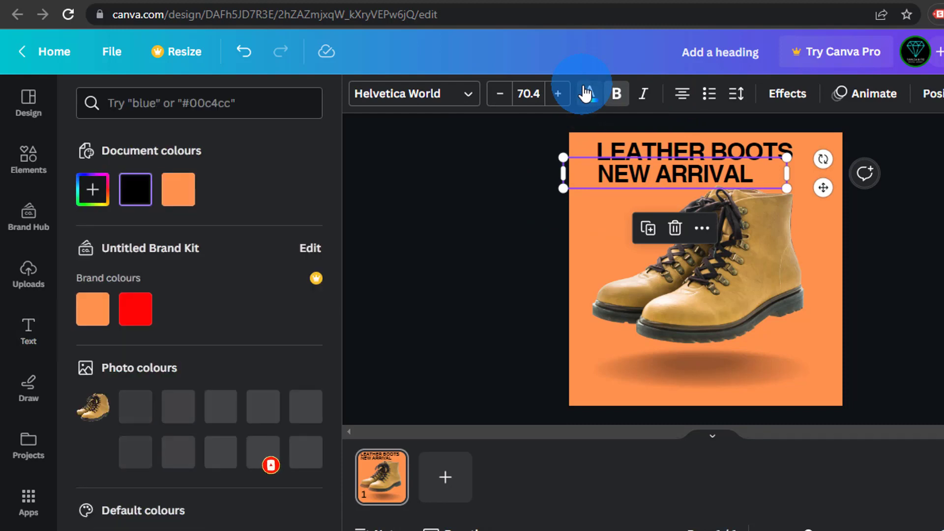
{"action": "scroll", "coordinate": [197, 305], "scroll_direction": "down", "scroll_amount": 1}
{"action": "scroll", "coordinate": [205, 323], "scroll_direction": "down", "scroll_amount": 1}
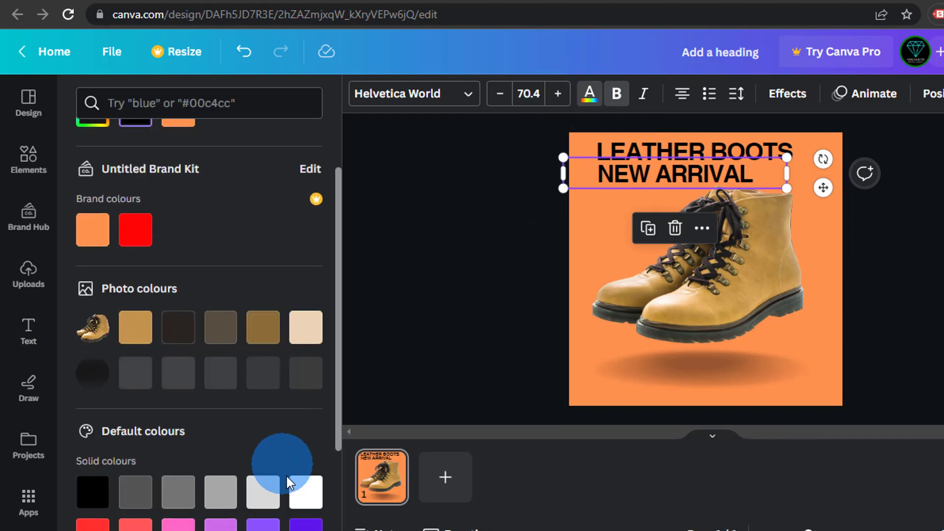
{"action": "left_click", "coordinate": [306, 494]}
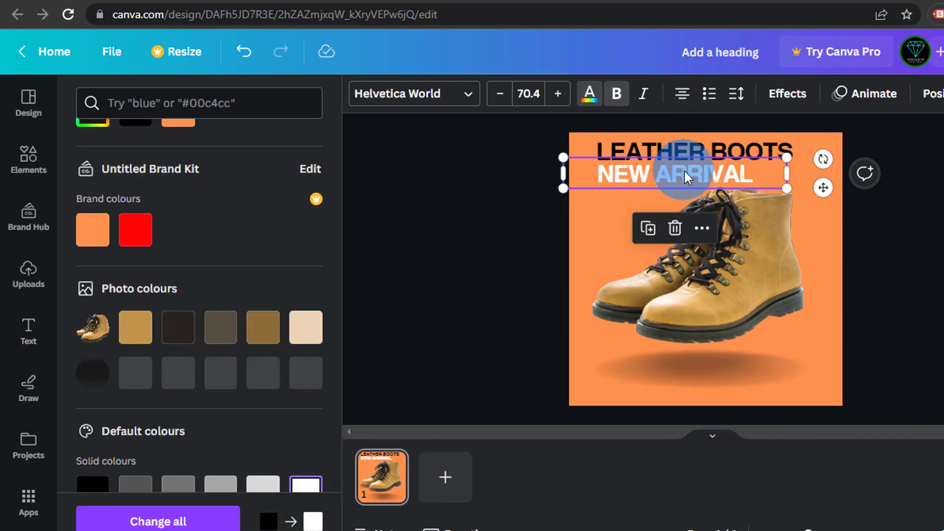
{"action": "left_click", "coordinate": [507, 176]}
{"action": "left_click", "coordinate": [535, 171]}
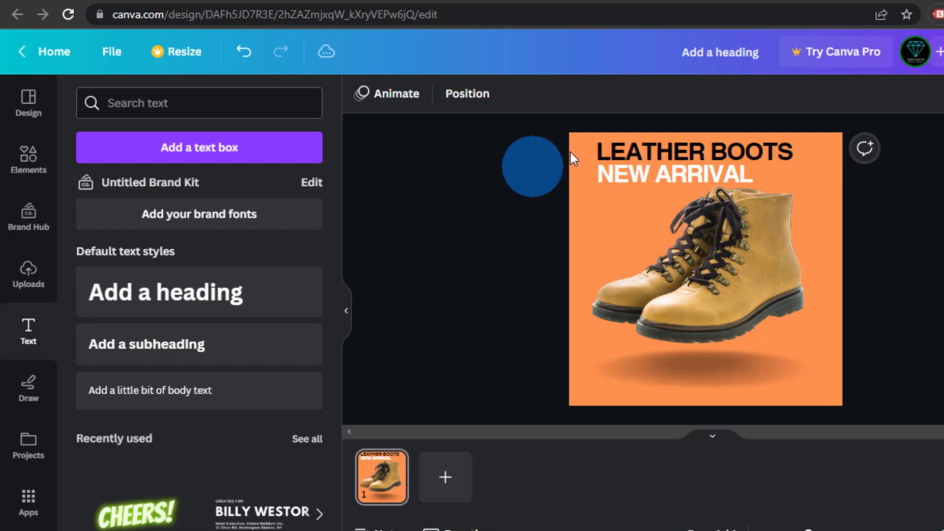
{"action": "left_click", "coordinate": [660, 147]}
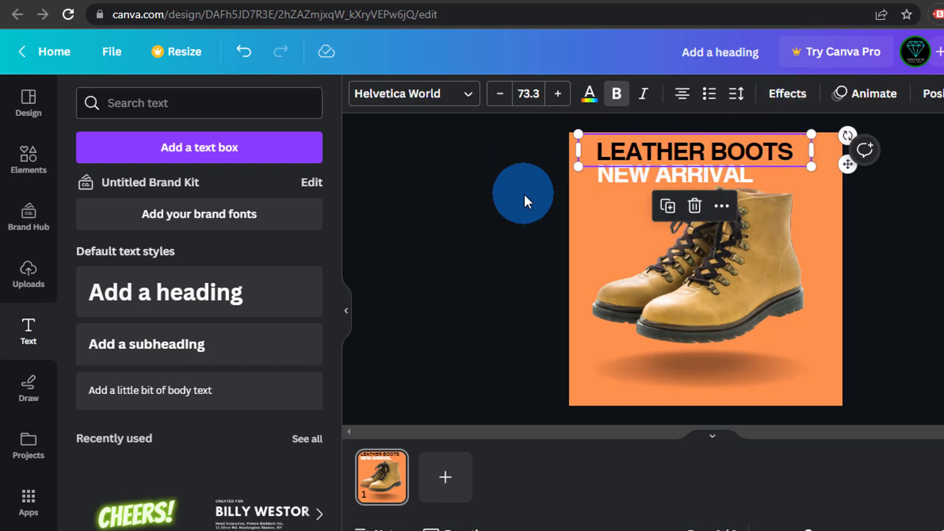
Apply the Outline text effect to LEATHER BOOTS after previewing Lift and Shadow
{"action": "left_click", "coordinate": [522, 201]}
{"action": "left_click", "coordinate": [702, 154]}
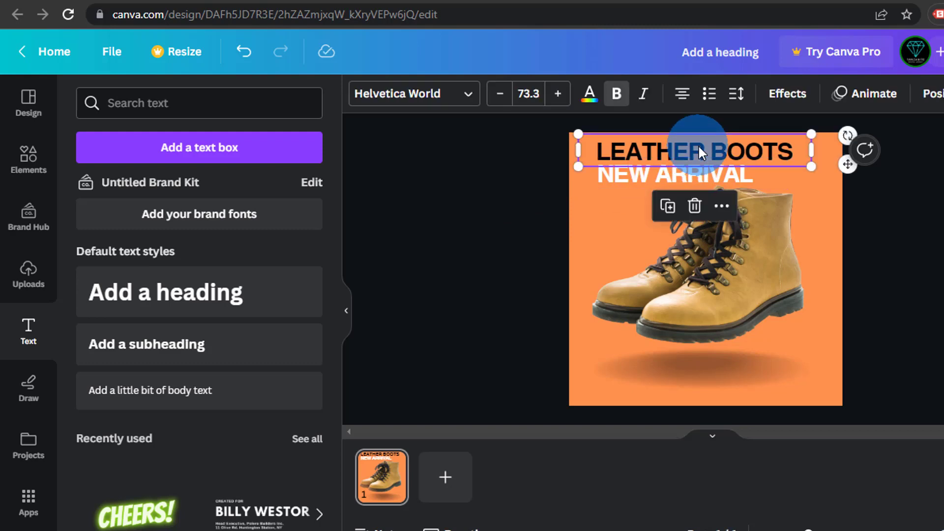
{"action": "left_click", "coordinate": [797, 93]}
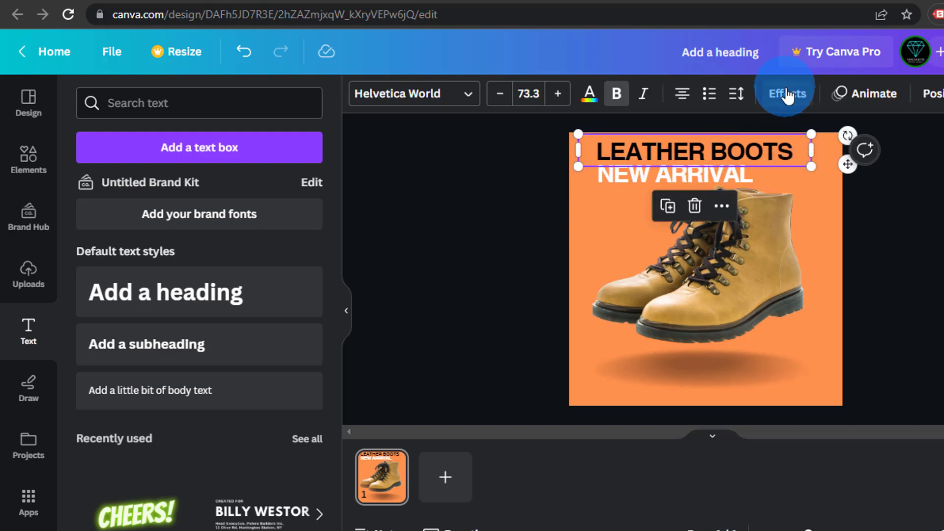
{"action": "left_click", "coordinate": [242, 194]}
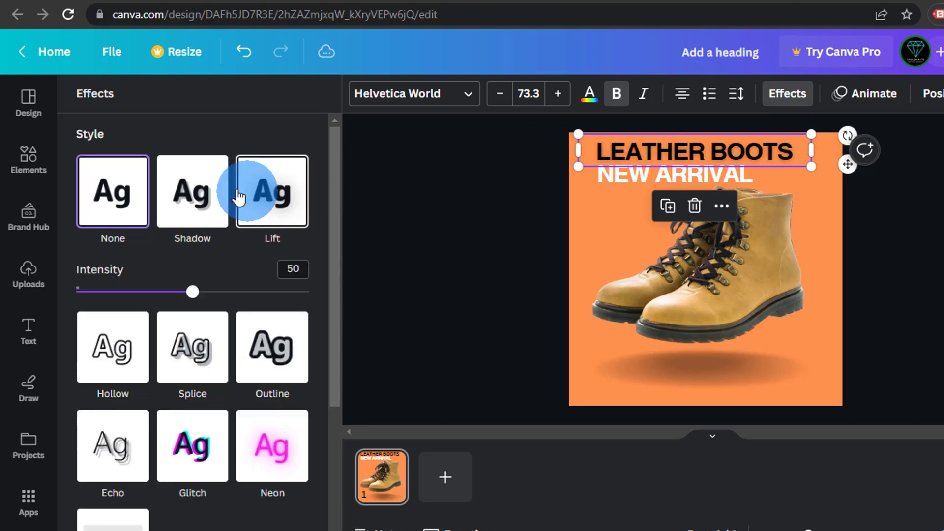
{"action": "left_click", "coordinate": [194, 193]}
{"action": "left_click", "coordinate": [113, 189]}
{"action": "left_click", "coordinate": [199, 189]}
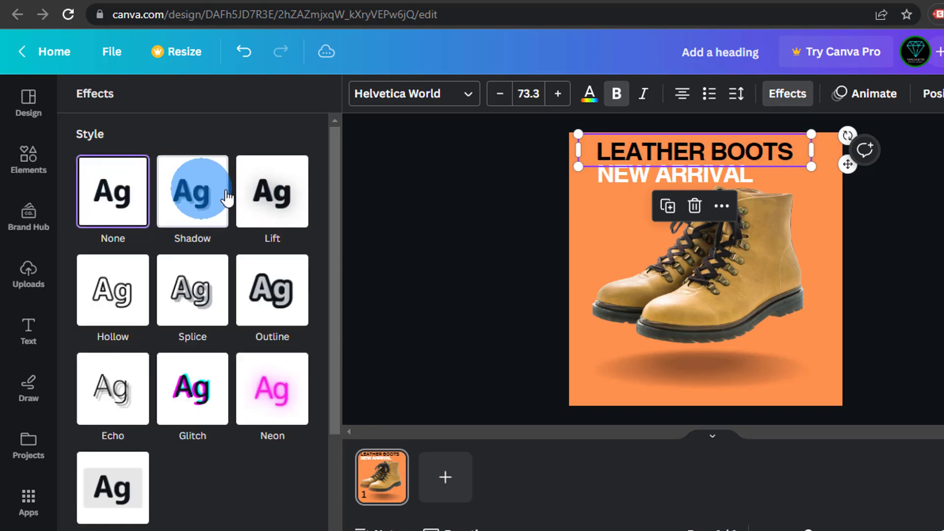
{"action": "left_click", "coordinate": [263, 293]}
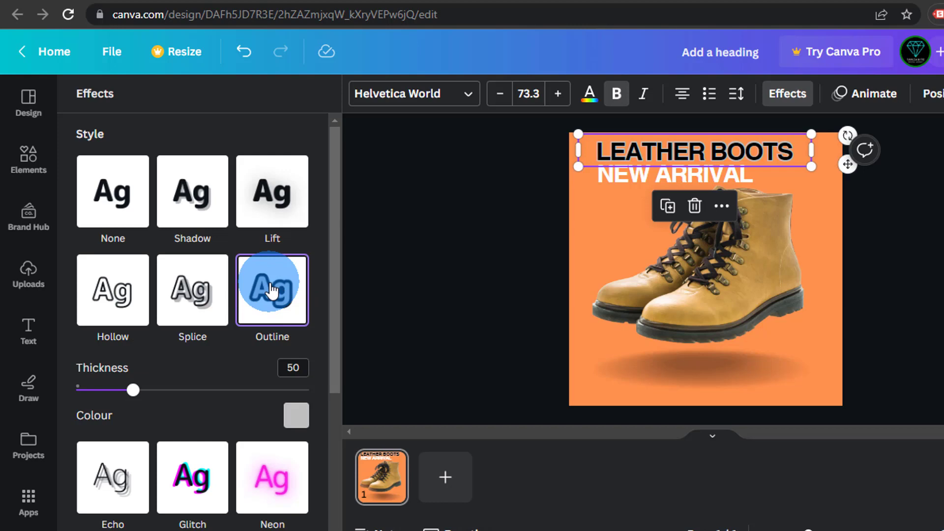
{"action": "left_click", "coordinate": [497, 208]}
Apply the Lift effect to the NEW ARRIVAL line
{"action": "left_click", "coordinate": [658, 177]}
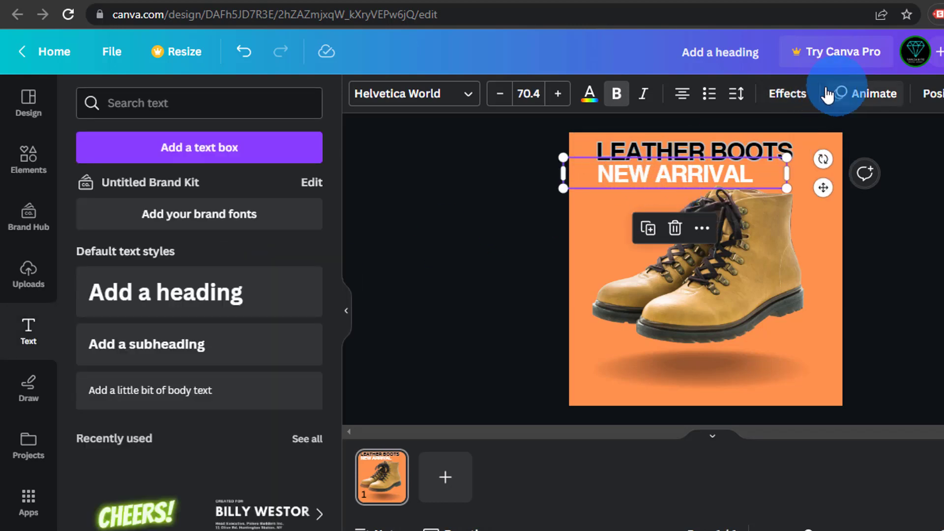
{"action": "left_click", "coordinate": [777, 95]}
{"action": "left_click", "coordinate": [284, 189]}
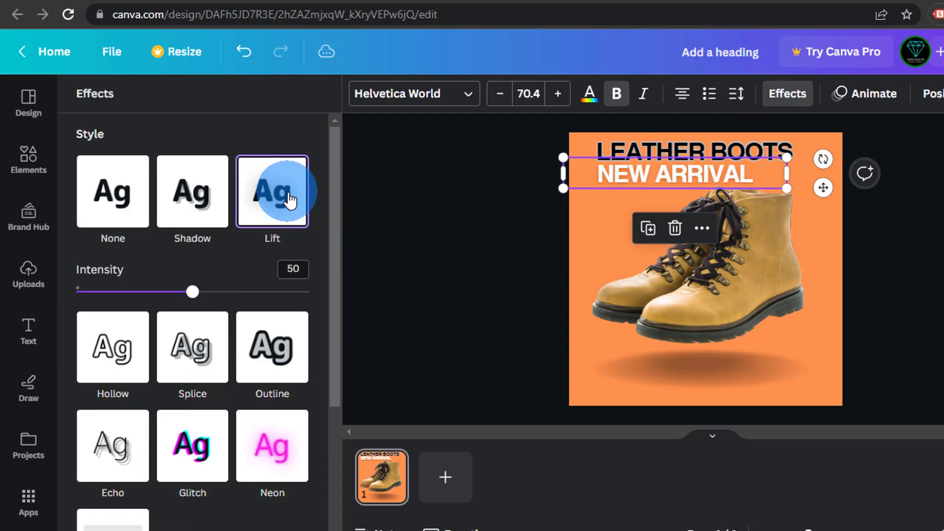
{"action": "left_click", "coordinate": [473, 233]}
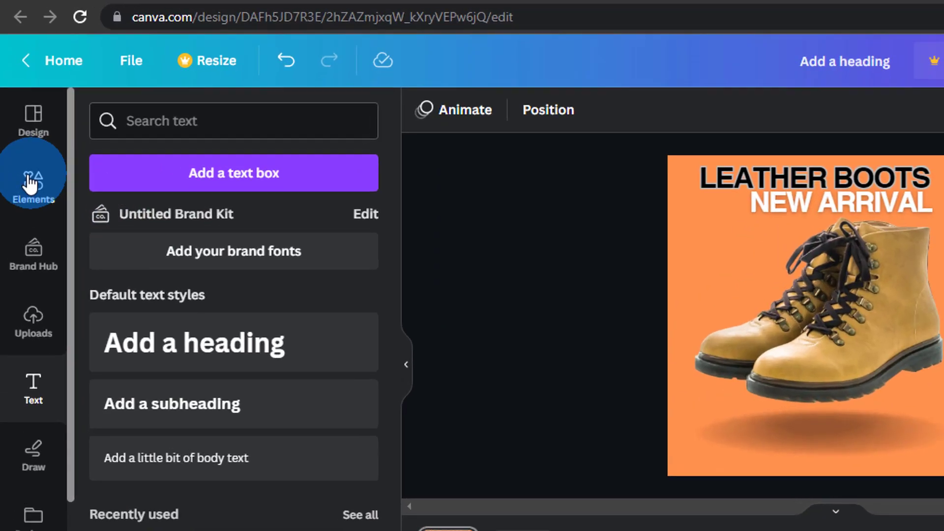
Search elements for 'FLASH SALE', add the first graphic, shrink it and move it top-right
{"action": "left_click", "coordinate": [29, 156]}
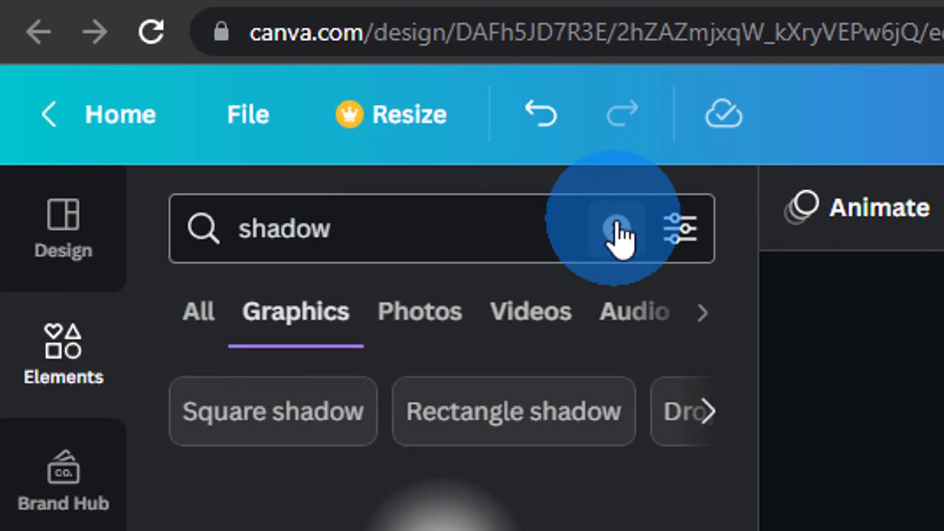
{"action": "left_click", "coordinate": [617, 228]}
{"action": "type", "text": "FLASH SALE"}
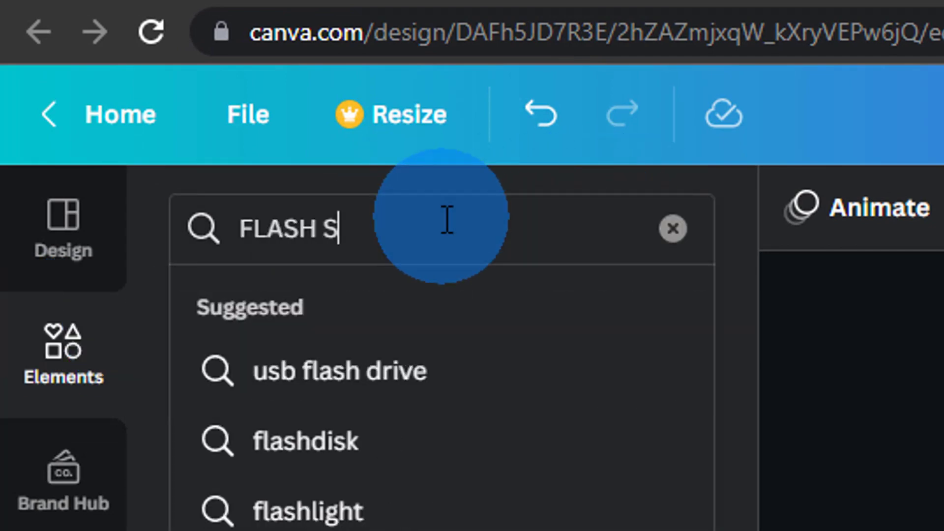
{"action": "key", "text": "Return"}
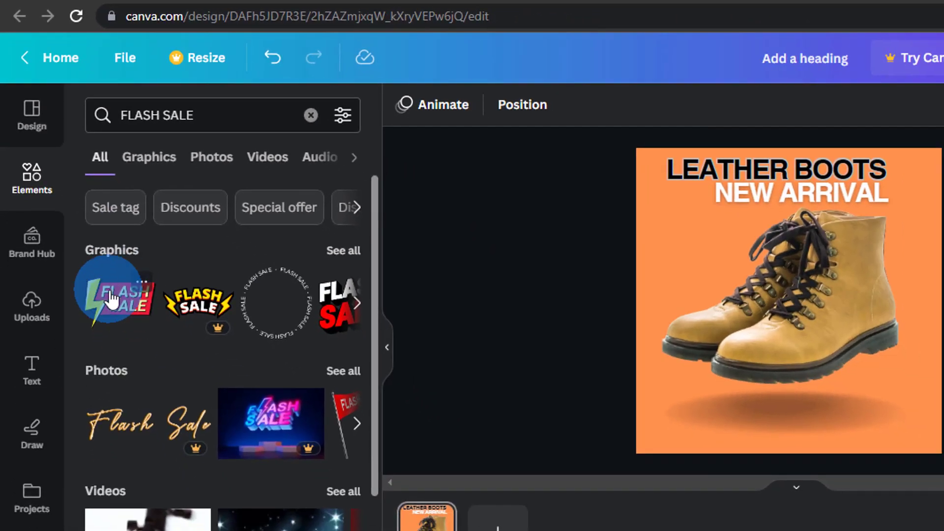
{"action": "left_click", "coordinate": [112, 299]}
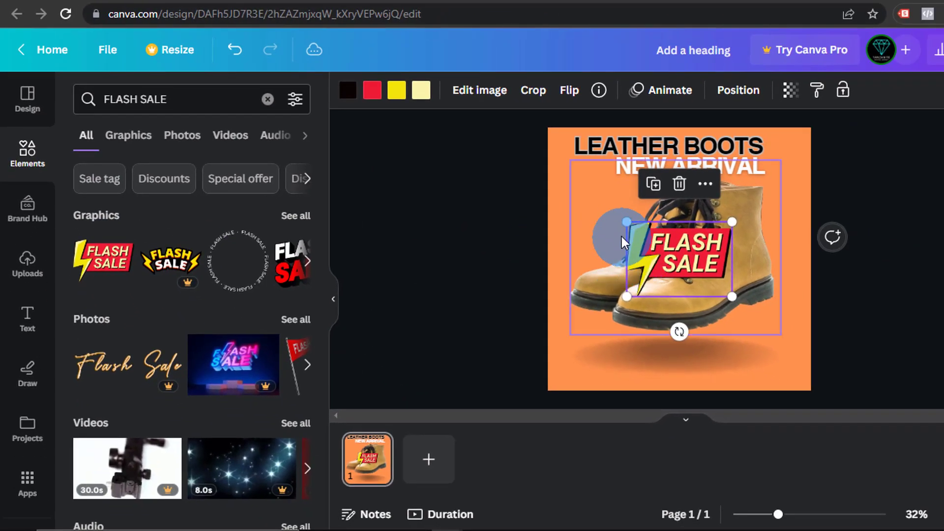
{"action": "left_click_drag", "start_coordinate": [625, 222], "coordinate": [783, 167]}
{"action": "left_click", "coordinate": [881, 199]}
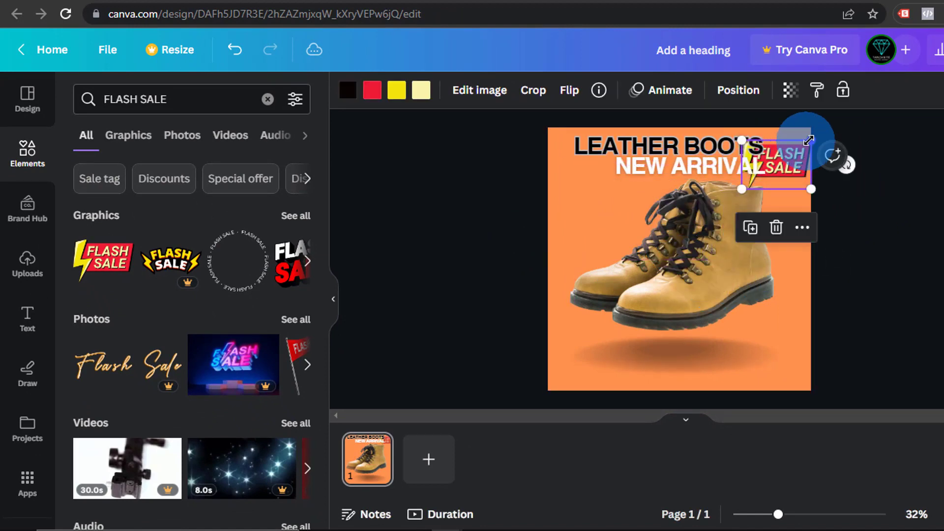
Centre the headline, set the FLASH SALE badge beside it, and reduce the heading font size
{"action": "left_click_drag", "start_coordinate": [651, 144], "coordinate": [644, 148]}
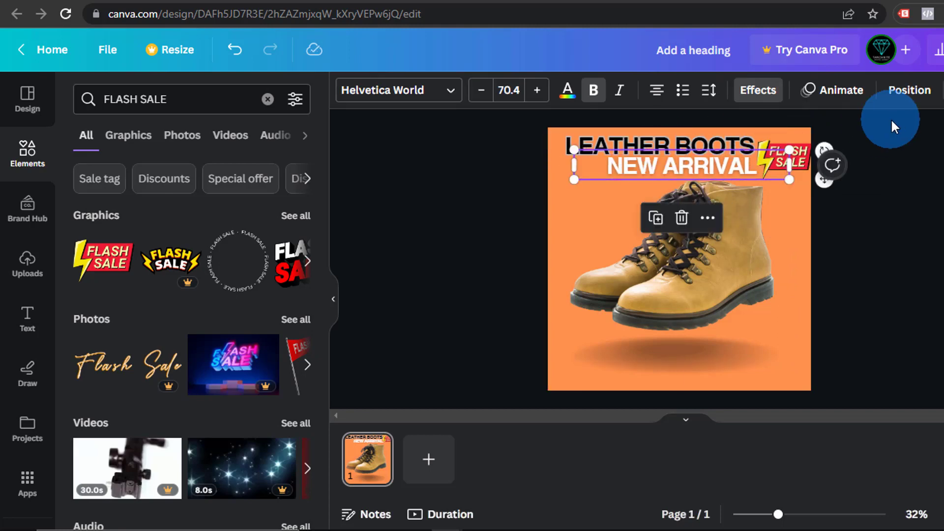
{"action": "left_click", "coordinate": [793, 143]}
{"action": "left_click_drag", "start_coordinate": [792, 144], "coordinate": [785, 140]}
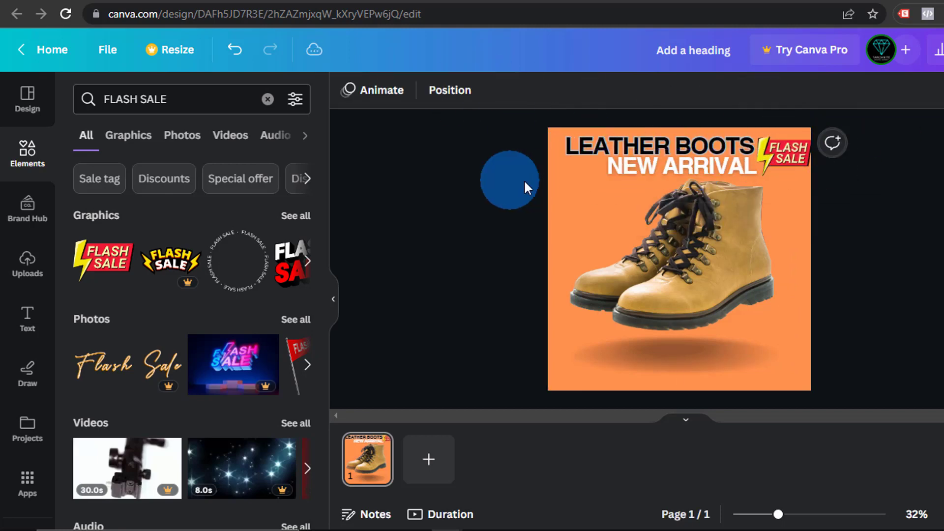
{"action": "left_click", "coordinate": [481, 90]}
{"action": "left_click", "coordinate": [486, 94]}
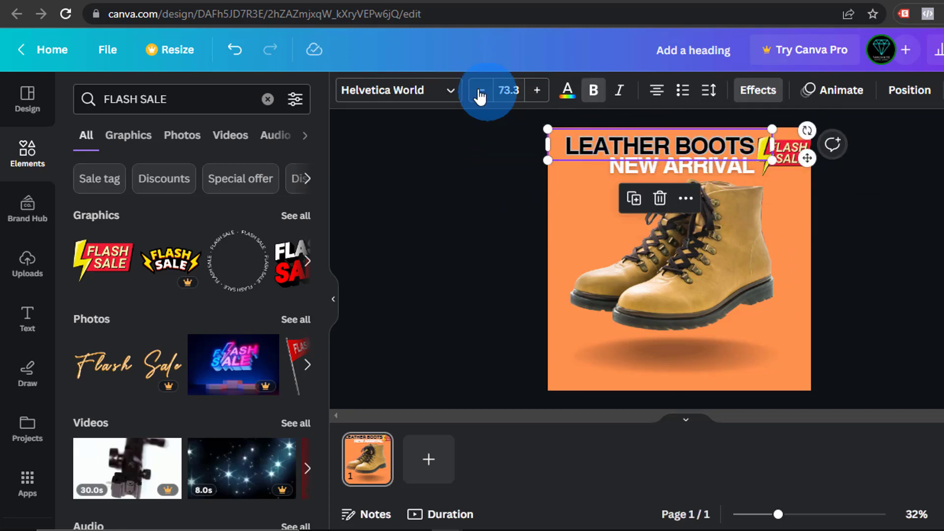
{"action": "left_click", "coordinate": [789, 154]}
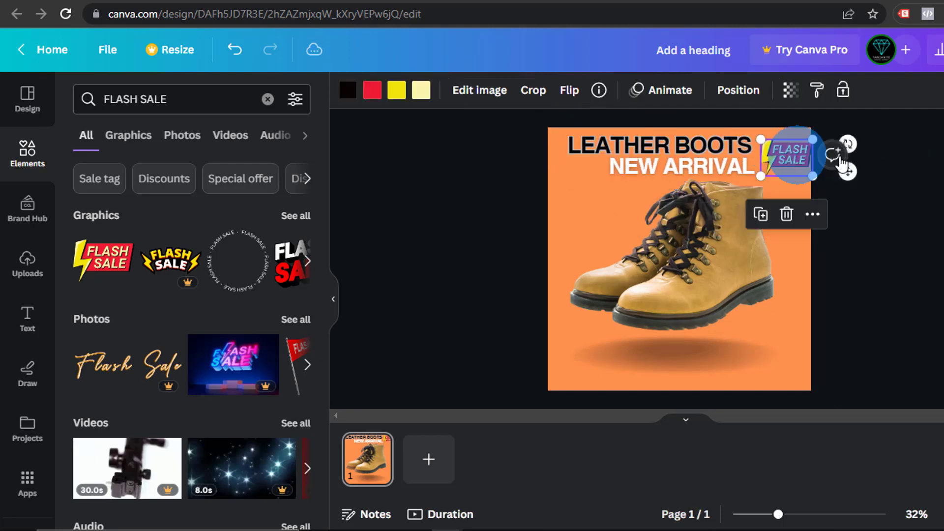
{"action": "left_click", "coordinate": [787, 148]}
{"action": "left_click", "coordinate": [789, 152]}
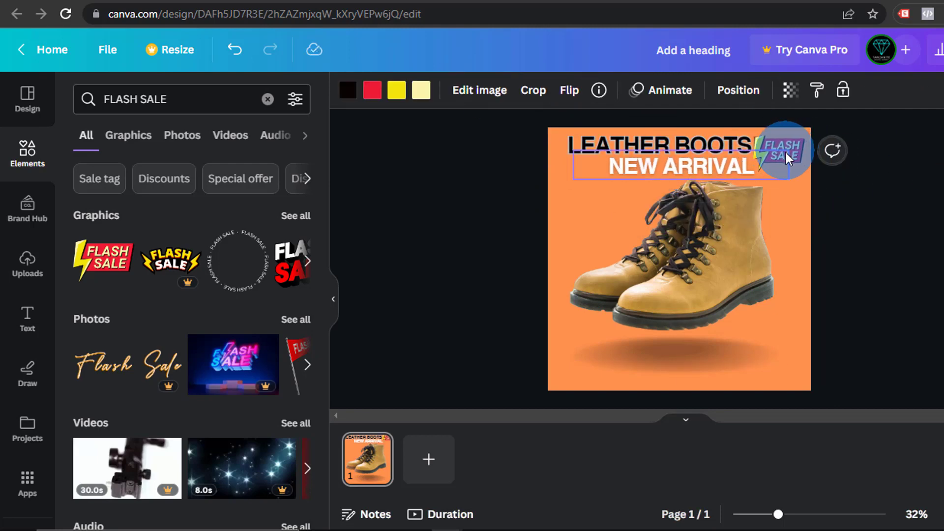
{"action": "left_click", "coordinate": [905, 146]}
Shrink the boot photo and move it lower and slightly to the right
{"action": "left_click", "coordinate": [652, 170]}
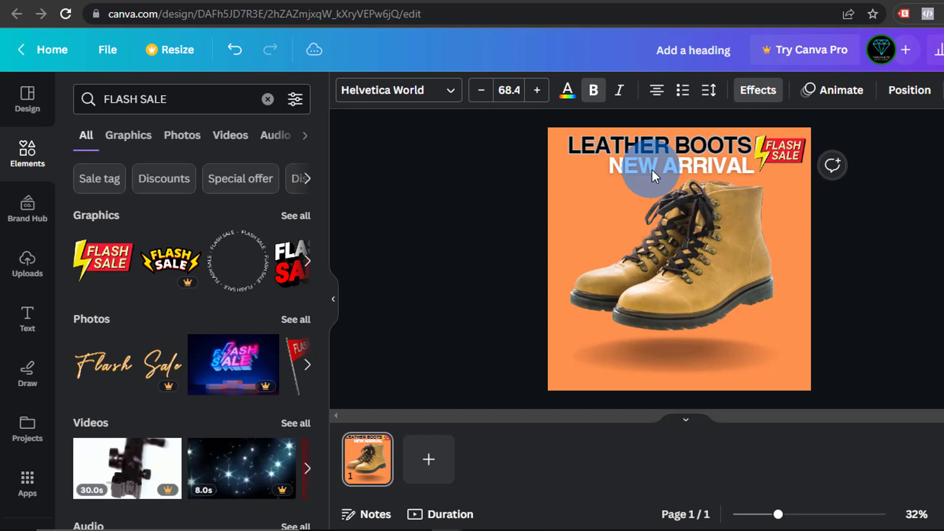
{"action": "left_click", "coordinate": [883, 229]}
{"action": "left_click", "coordinate": [703, 235]}
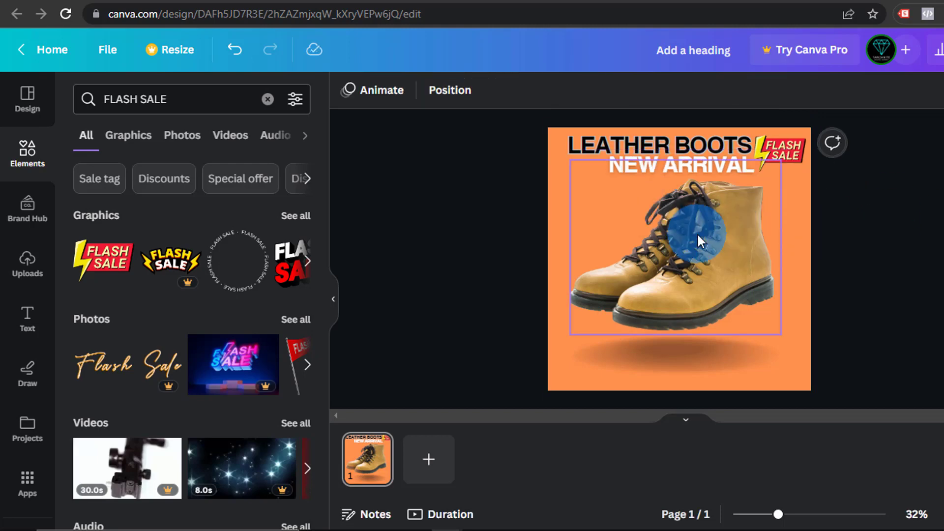
{"action": "left_click_drag", "start_coordinate": [570, 162], "coordinate": [584, 169]}
{"action": "left_click_drag", "start_coordinate": [678, 236], "coordinate": [724, 254]}
{"action": "left_click", "coordinate": [820, 312]}
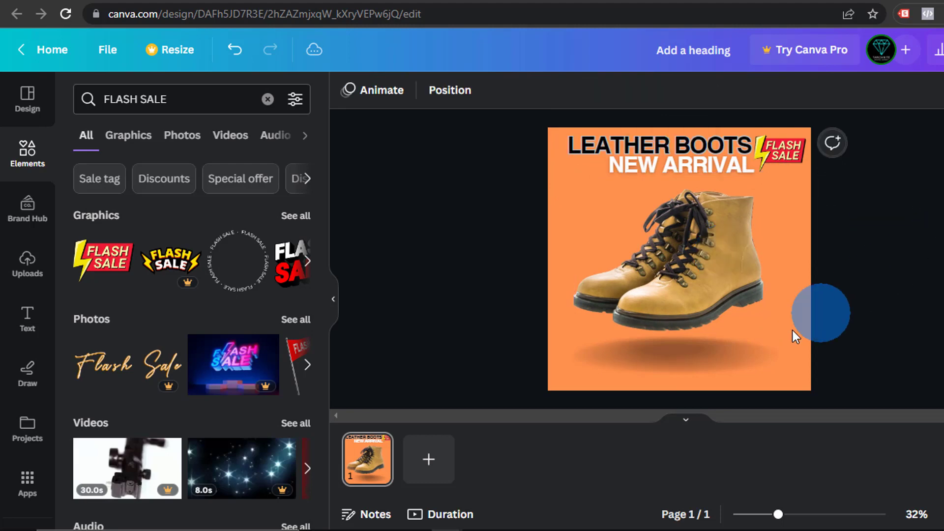
{"action": "left_click", "coordinate": [760, 344]}
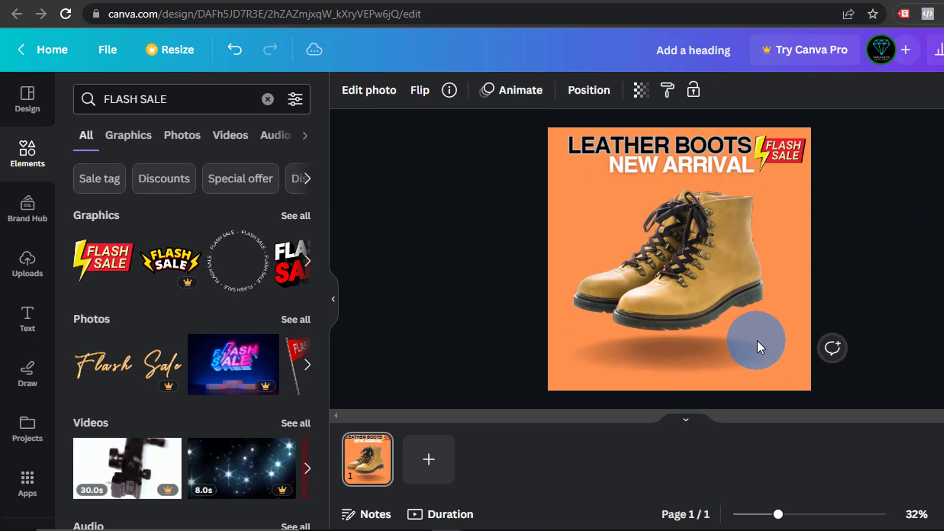
{"action": "left_click", "coordinate": [569, 120]}
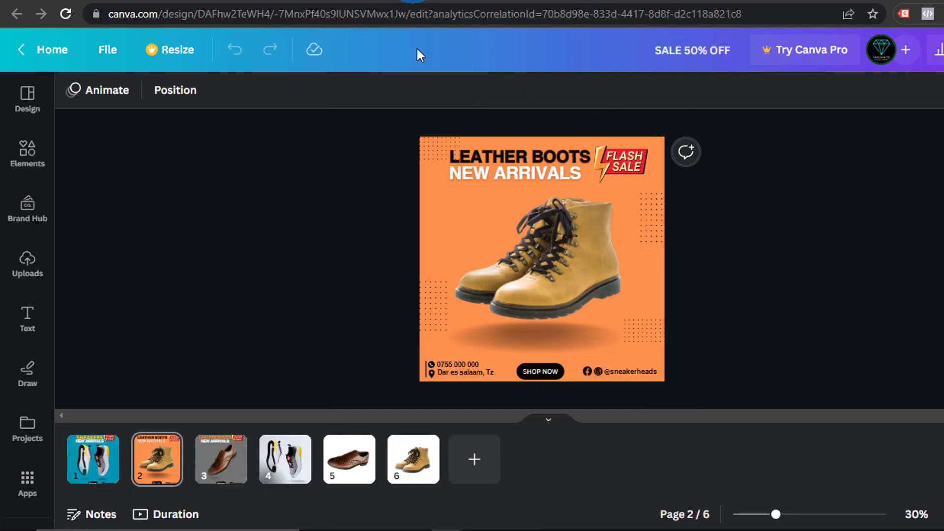
{"action": "left_click", "coordinate": [324, 244]}
{"action": "scroll", "coordinate": [323, 249], "scroll_direction": "down", "scroll_amount": 2}
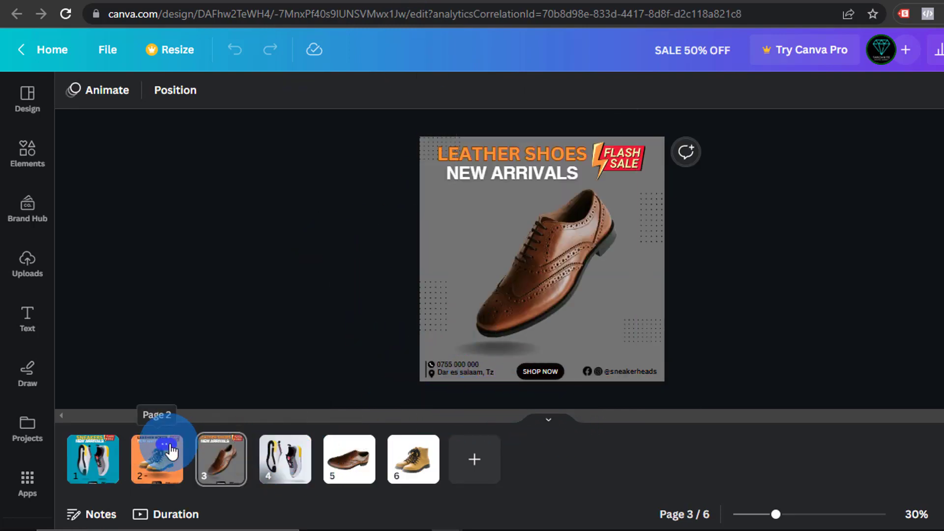
Switch to page 2's orange Leather Boots post and inspect its contact details text
{"action": "right_click", "coordinate": [154, 464]}
{"action": "left_click", "coordinate": [154, 468]}
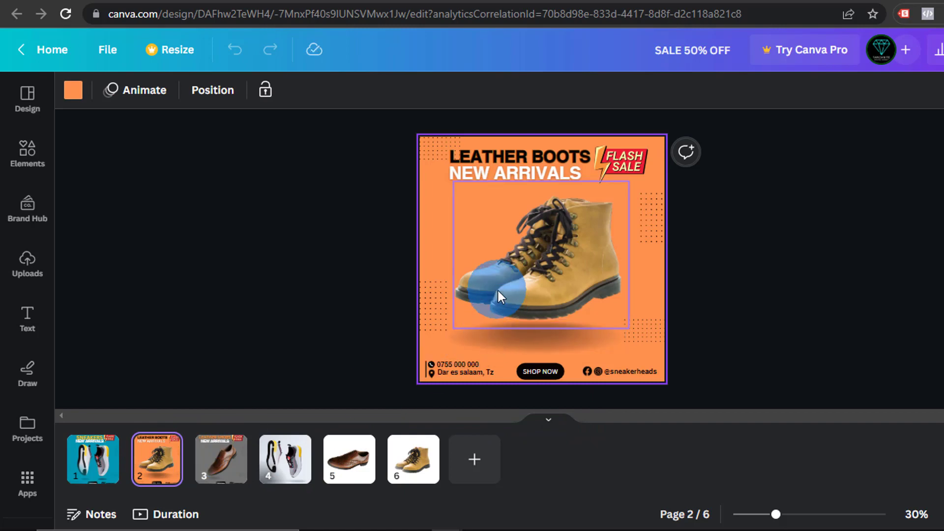
{"action": "left_click", "coordinate": [461, 370]}
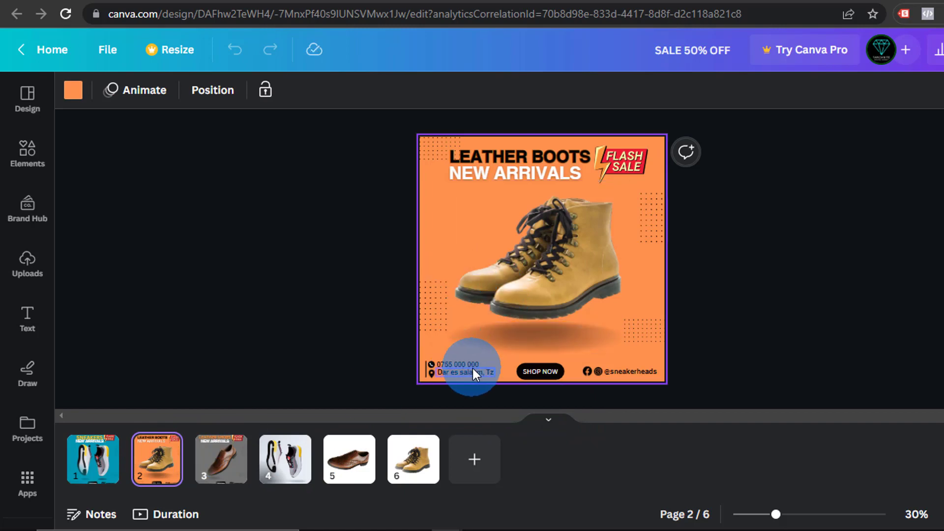
{"action": "left_click", "coordinate": [458, 372]}
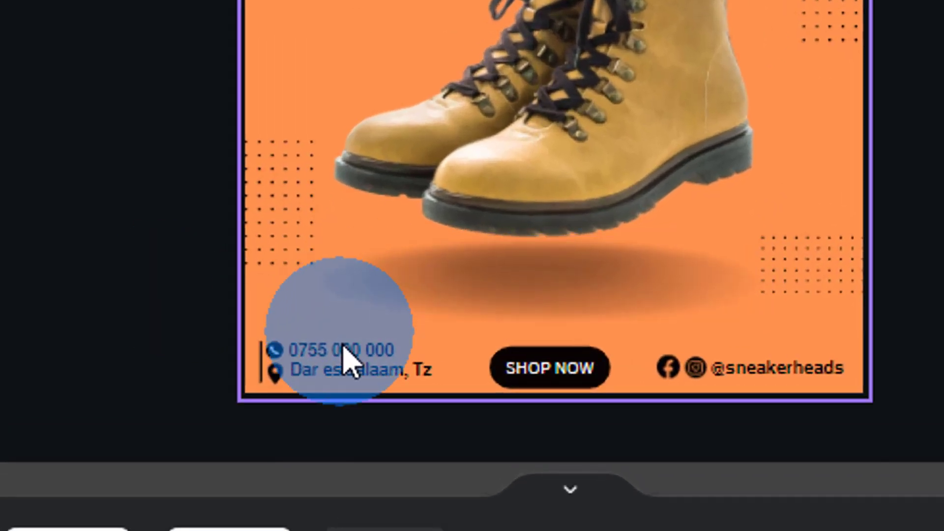
{"action": "left_click", "coordinate": [177, 299]}
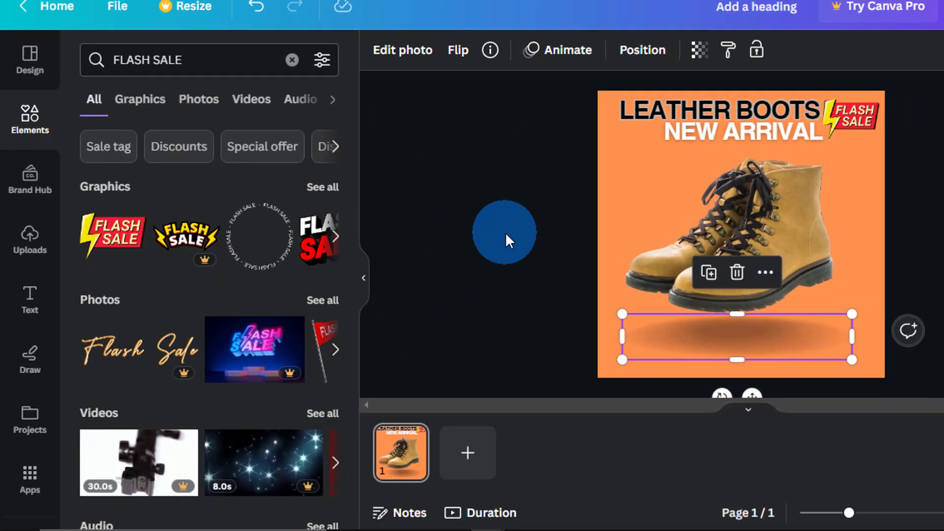
Select the shadow and the boot photo together and group them with Ctrl+G
{"action": "left_click", "coordinate": [506, 235]}
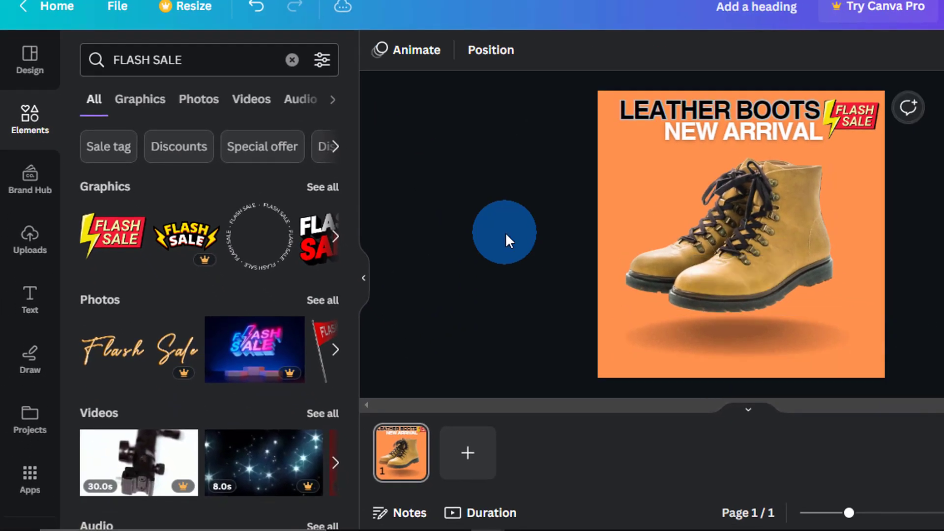
{"action": "left_click", "coordinate": [709, 351]}
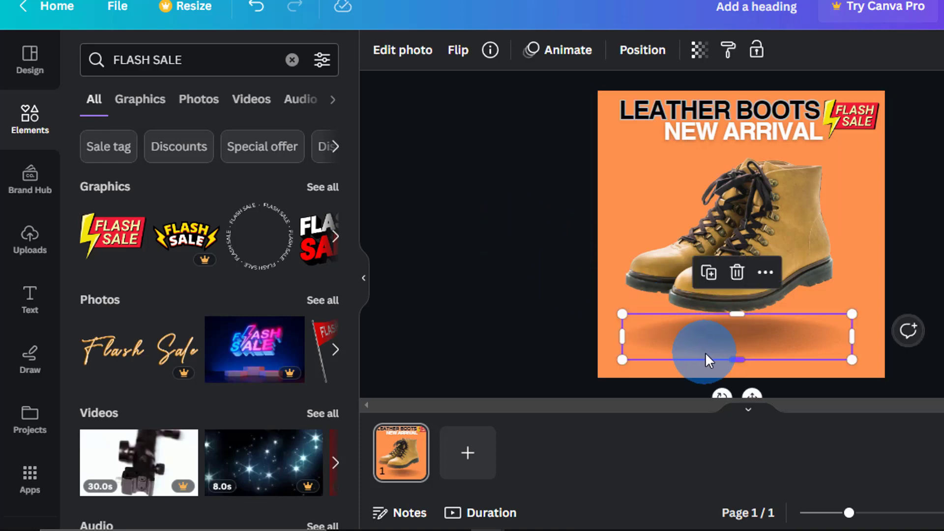
{"action": "left_click", "coordinate": [687, 223]}
{"action": "key", "text": "Escape"}
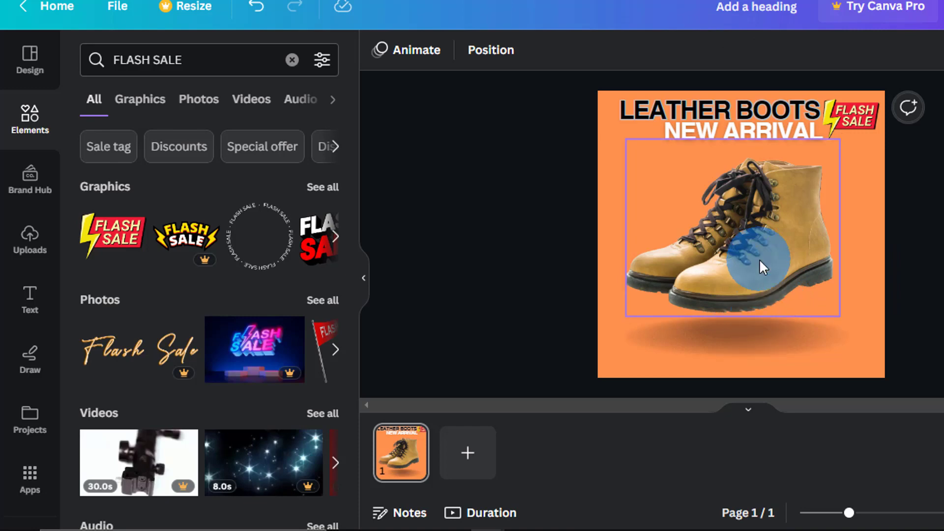
{"action": "left_click", "coordinate": [776, 331]}
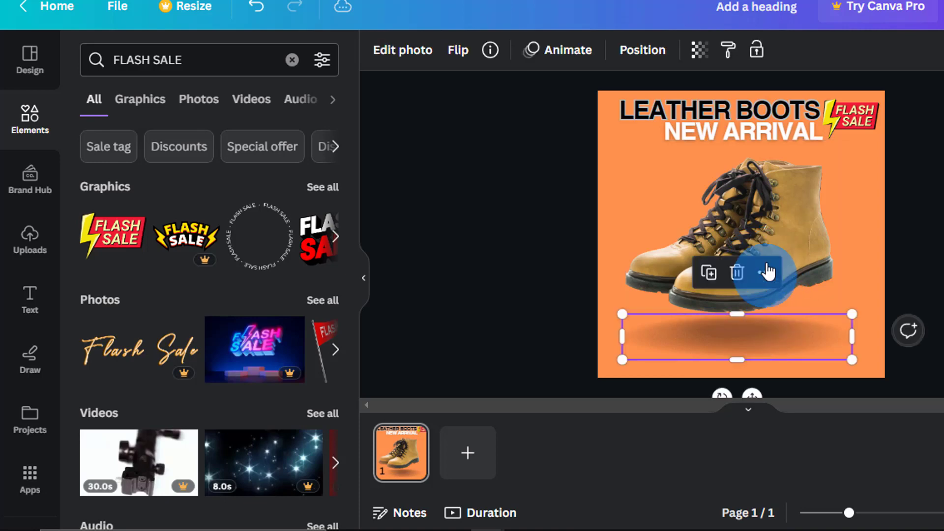
{"action": "left_click", "coordinate": [775, 204]}
{"action": "left_click", "coordinate": [779, 332]}
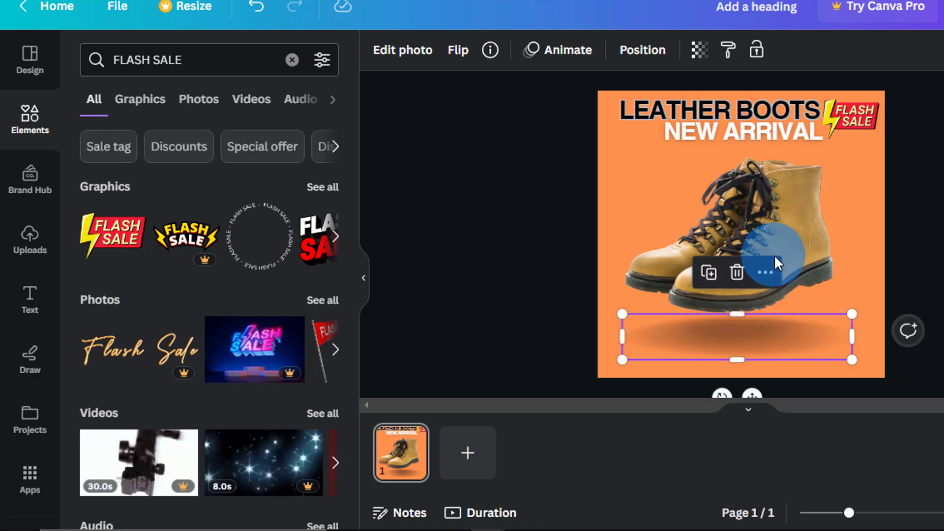
{"action": "left_click", "coordinate": [807, 195], "text": "shift"}
{"action": "key", "text": "ctrl+g"}
{"action": "left_click", "coordinate": [914, 206]}
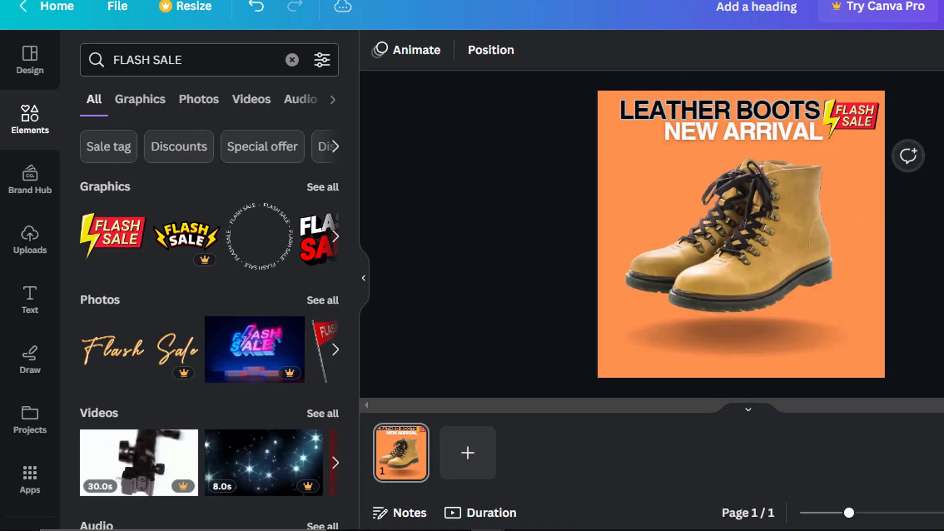
Nudge the boot-and-shadow group into place, slightly up-left and then down
{"action": "left_click_drag", "start_coordinate": [761, 239], "coordinate": [756, 220]}
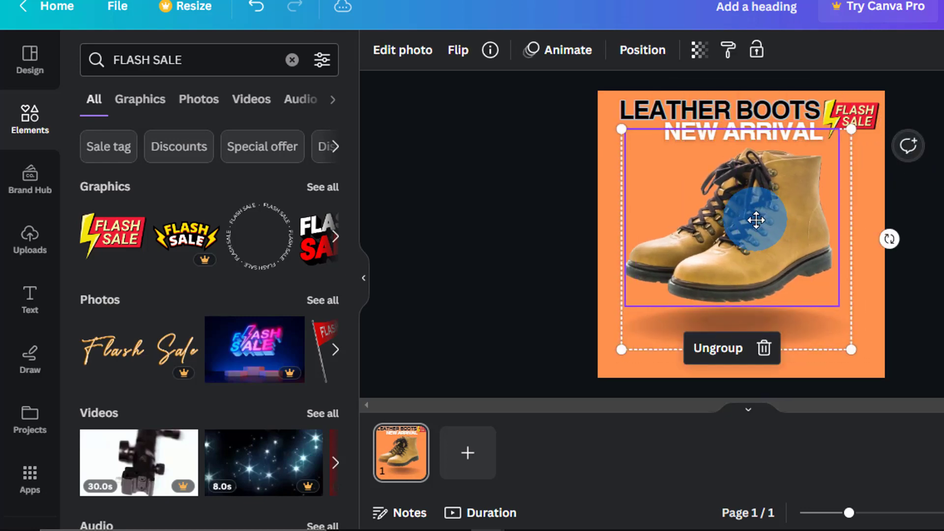
{"action": "key", "text": "Escape"}
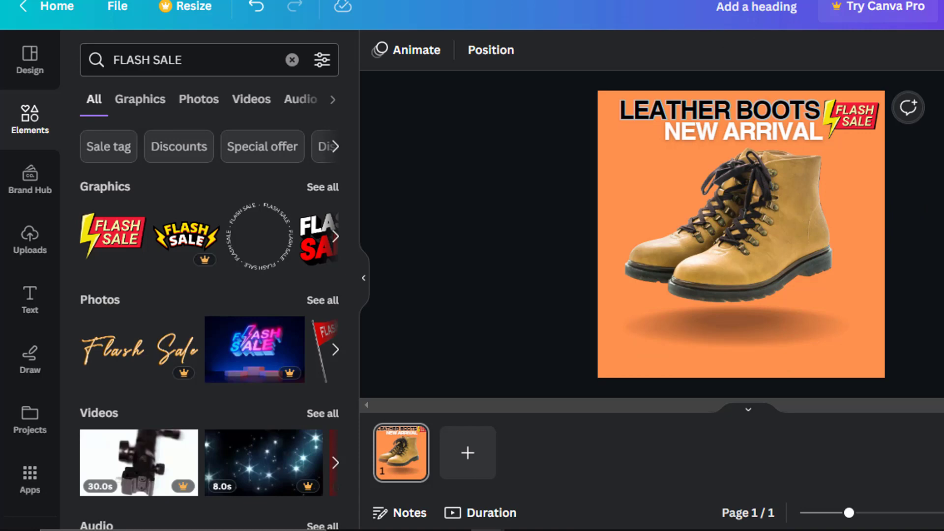
{"action": "left_click_drag", "start_coordinate": [727, 263], "coordinate": [733, 273]}
{"action": "left_click", "coordinate": [536, 254]}
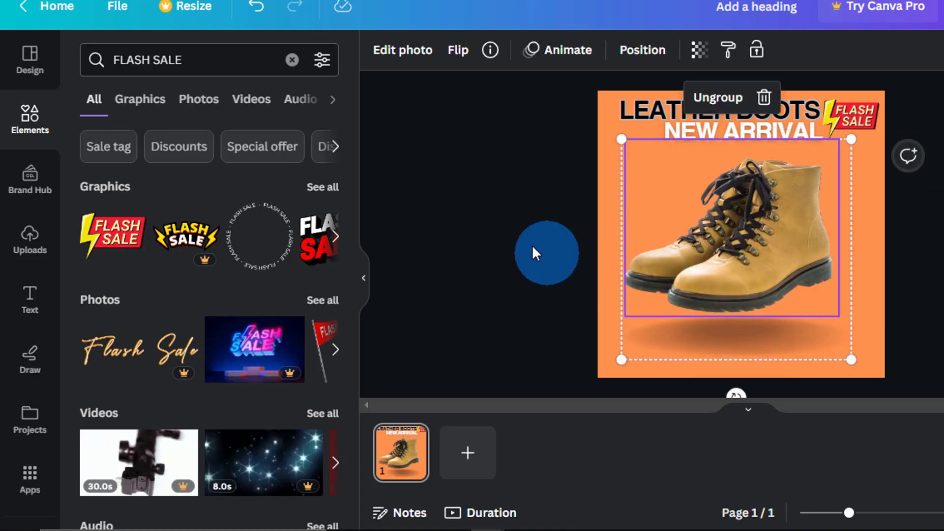
{"action": "left_click", "coordinate": [674, 285]}
{"action": "left_click", "coordinate": [19, 250]}
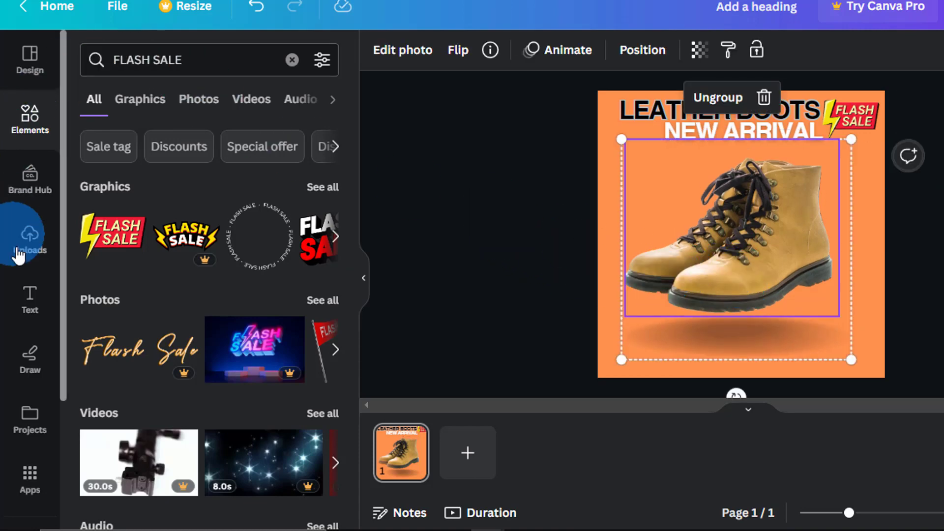
{"action": "left_click", "coordinate": [22, 313]}
{"action": "left_click", "coordinate": [708, 294]}
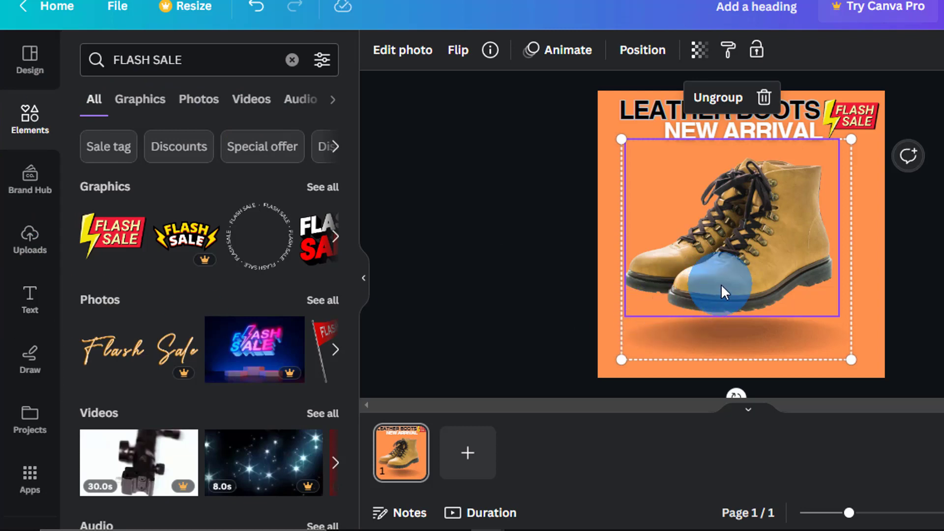
Add the contact phone number as bold 26.2-size text at the post's bottom-left
{"action": "key", "text": "t"}
{"action": "double_click", "coordinate": [649, 230]}
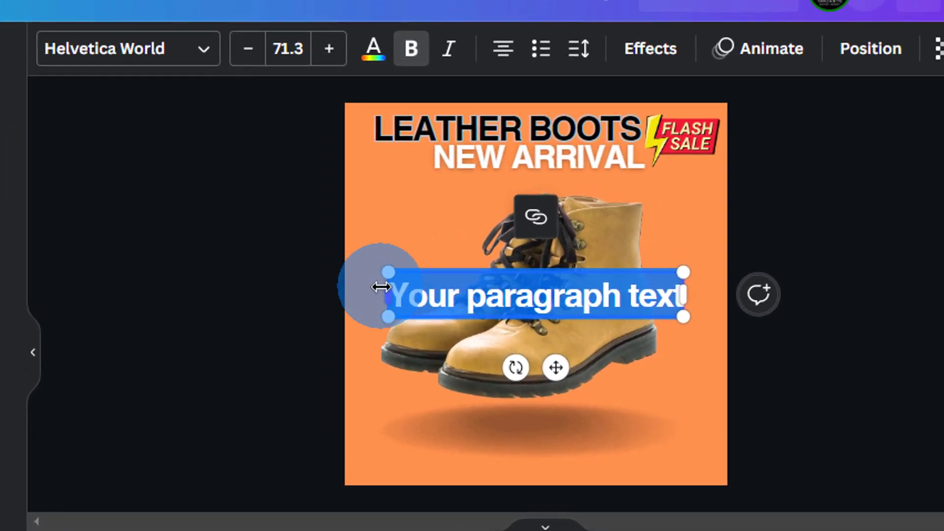
{"action": "left_click_drag", "start_coordinate": [386, 272], "coordinate": [559, 324]}
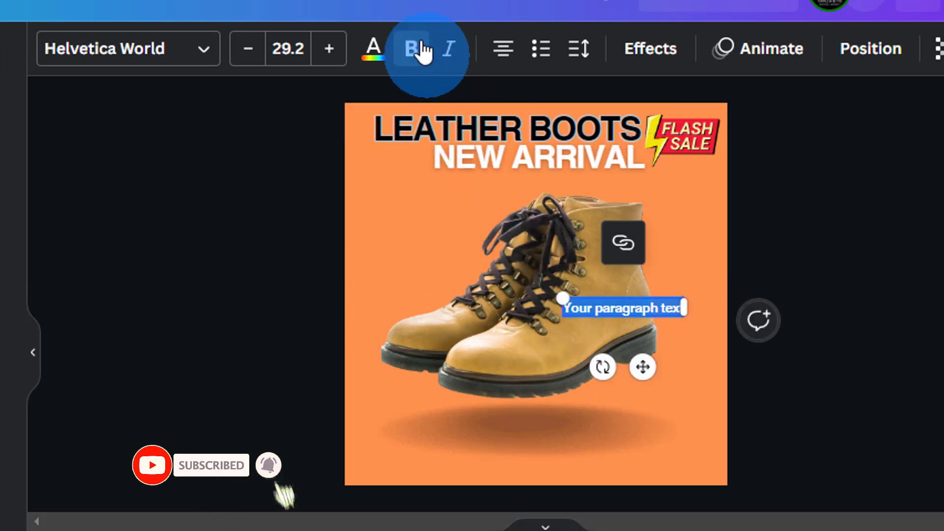
{"action": "left_click", "coordinate": [417, 47]}
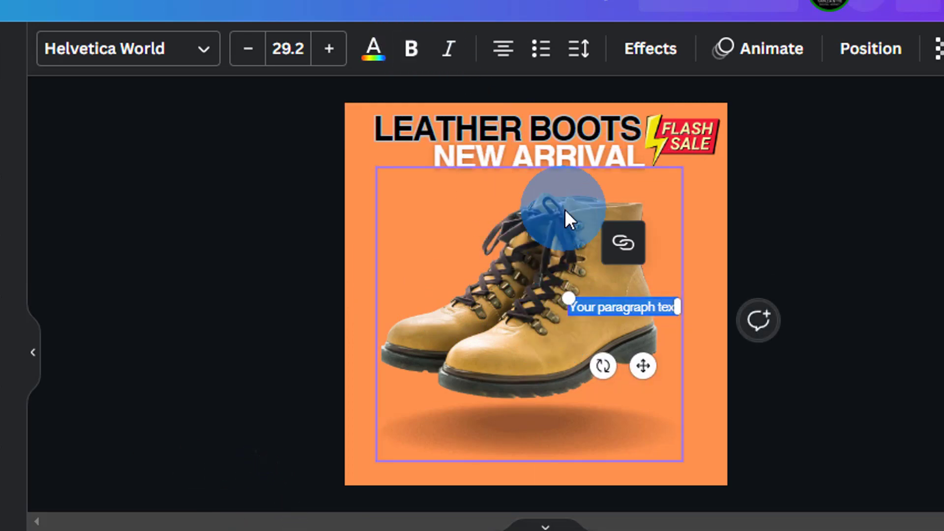
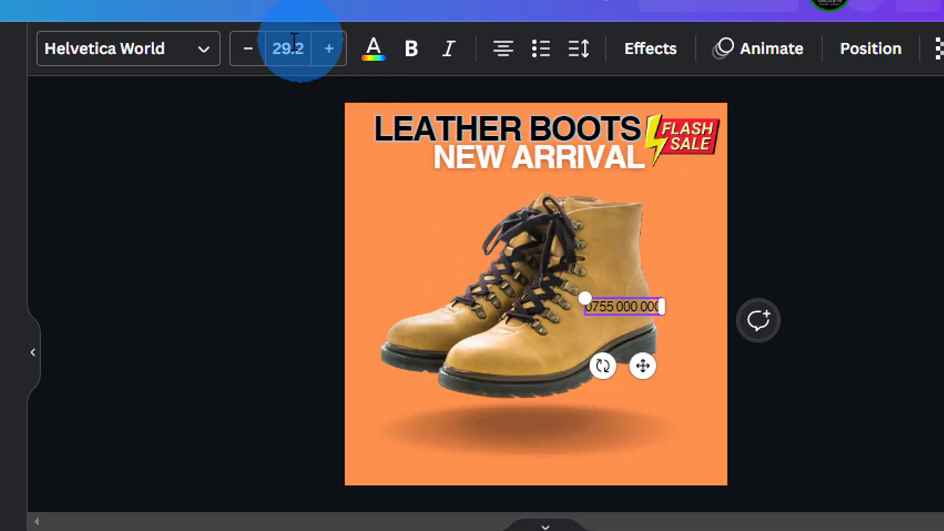
{"action": "left_click", "coordinate": [252, 49]}
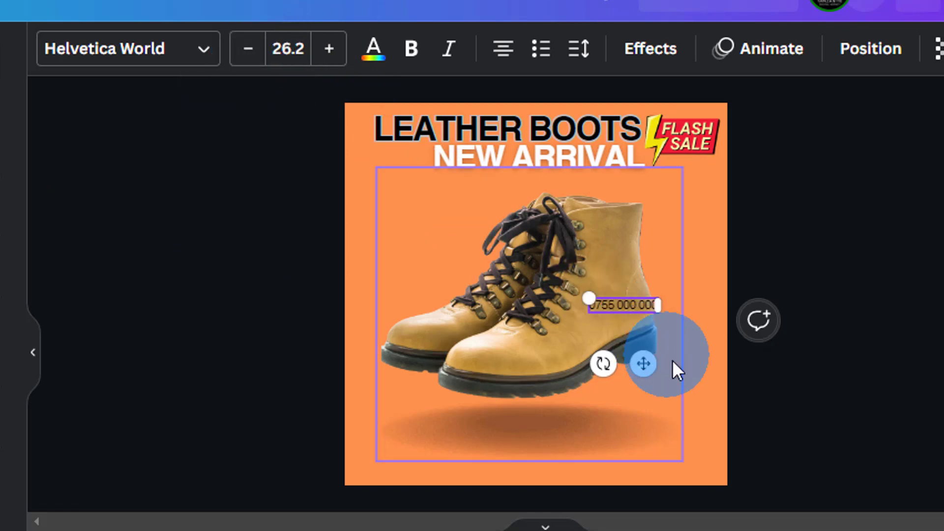
{"action": "left_click_drag", "start_coordinate": [642, 365], "coordinate": [432, 520]}
{"action": "double_click", "coordinate": [414, 454]}
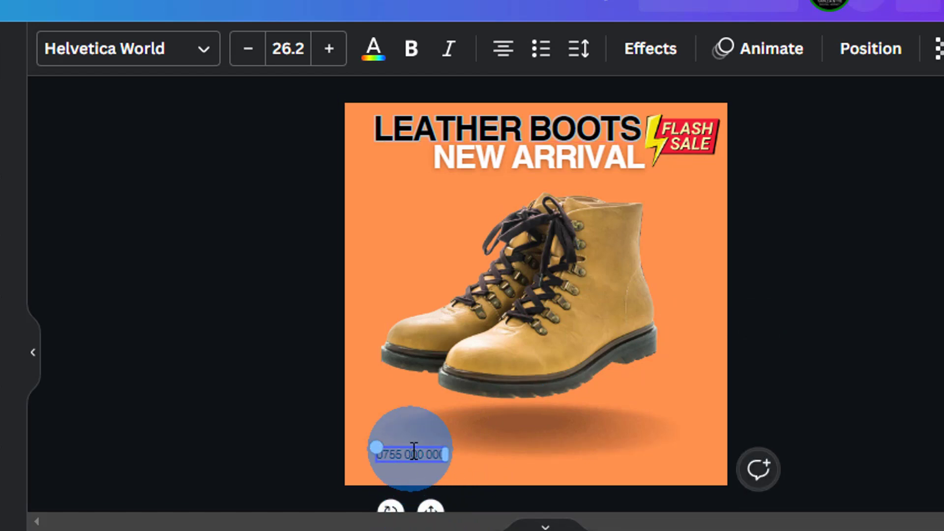
{"action": "double_click", "coordinate": [414, 454]}
{"action": "left_click", "coordinate": [412, 48]}
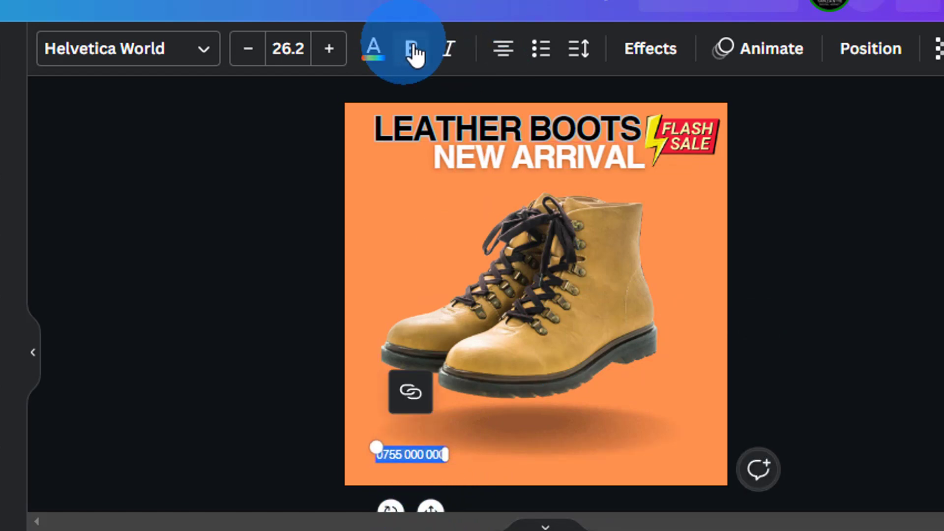
{"action": "left_click", "coordinate": [286, 340]}
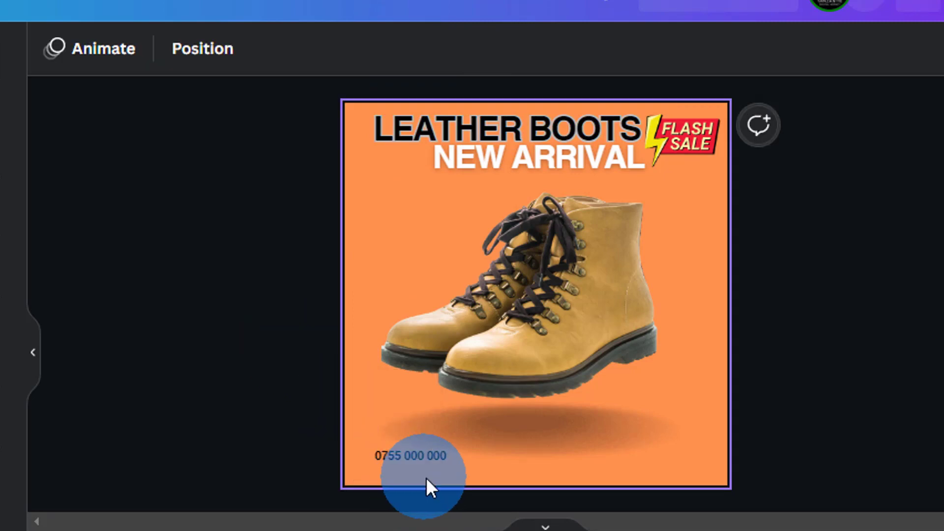
Duplicate the phone line beneath itself and change the copy to 'Dar es salaam, Tz'
{"action": "left_click", "coordinate": [411, 460]}
{"action": "left_click", "coordinate": [373, 394]}
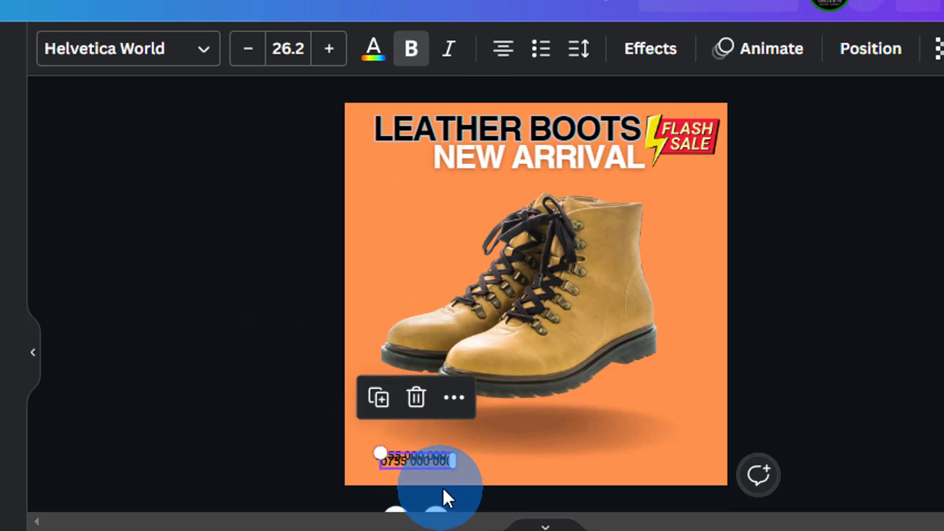
{"action": "scroll", "coordinate": [310, 415], "scroll_direction": "down", "scroll_amount": 2}
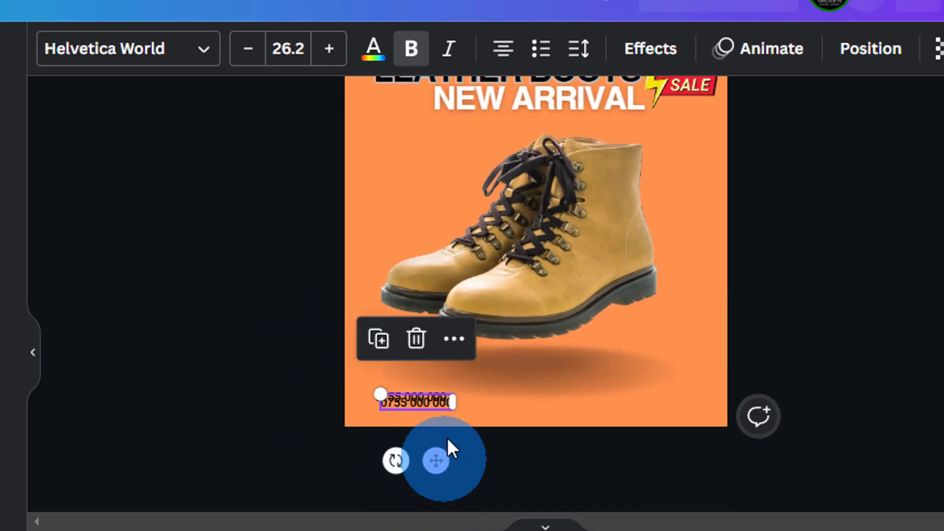
{"action": "left_click_drag", "start_coordinate": [431, 458], "coordinate": [423, 467]}
{"action": "double_click", "coordinate": [403, 410]}
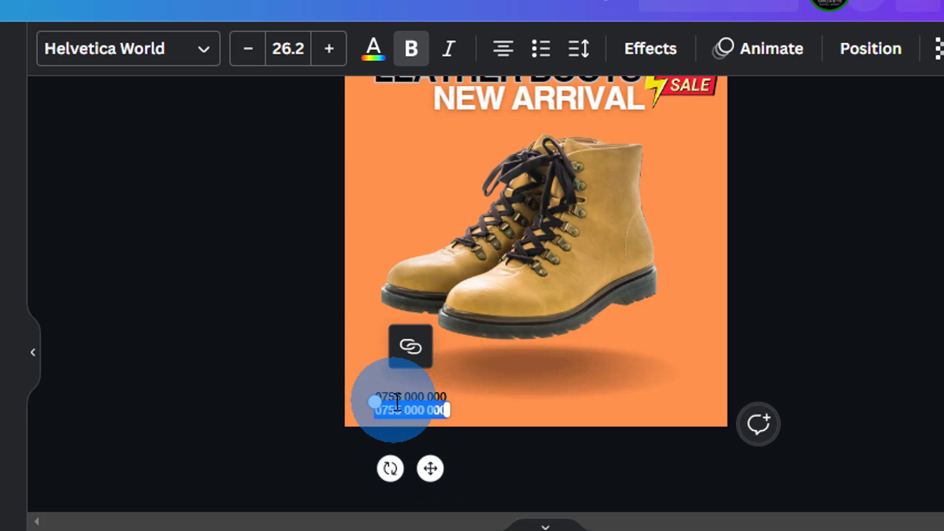
{"action": "type", "text": "dA"}
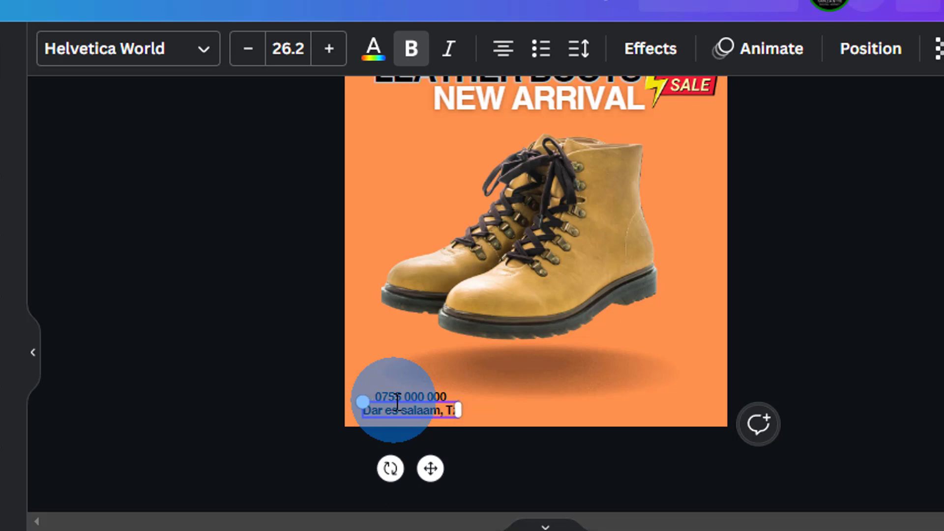
{"action": "left_click", "coordinate": [285, 278]}
{"action": "scroll", "coordinate": [319, 354], "scroll_direction": "up", "scroll_amount": 1}
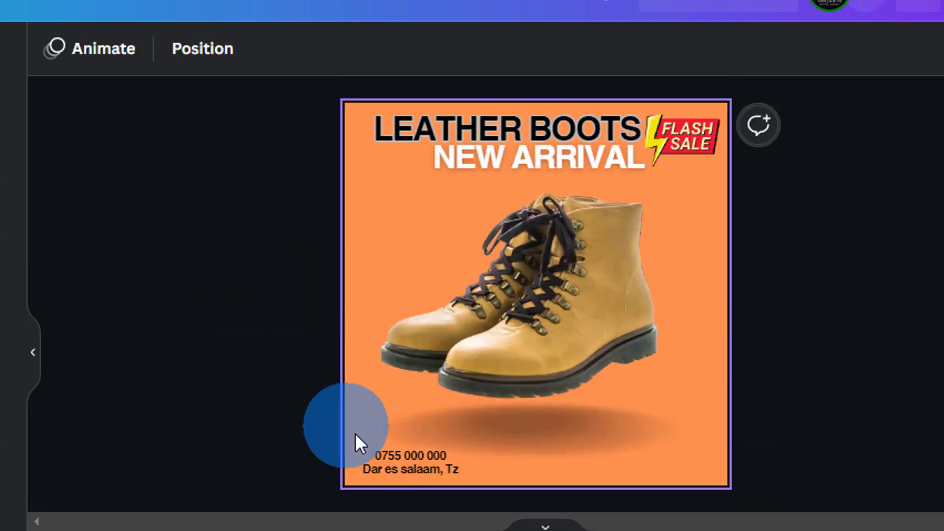
{"action": "left_click", "coordinate": [385, 463]}
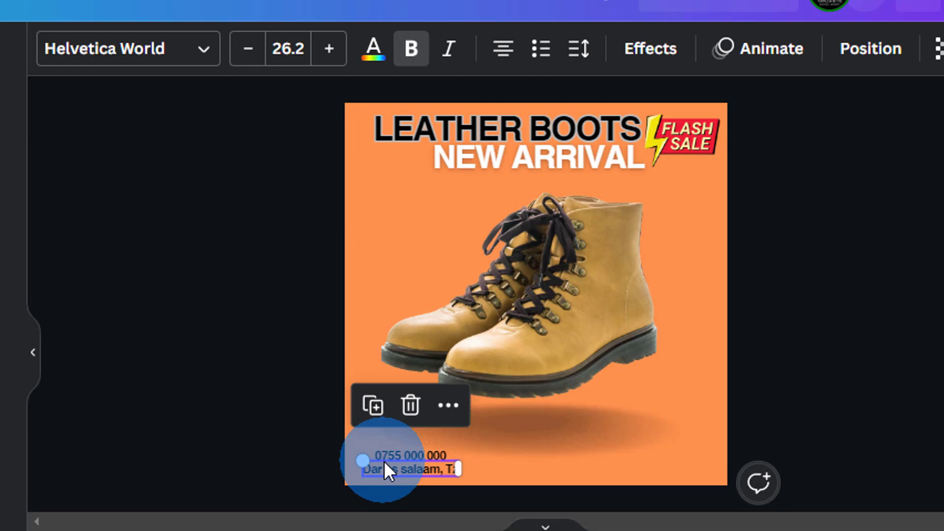
{"action": "double_click", "coordinate": [416, 456]}
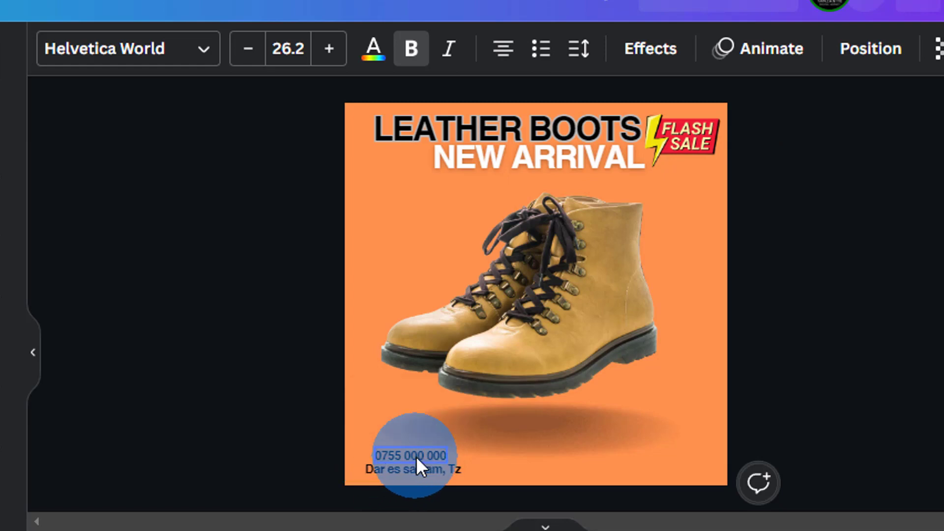
{"action": "left_click", "coordinate": [306, 358]}
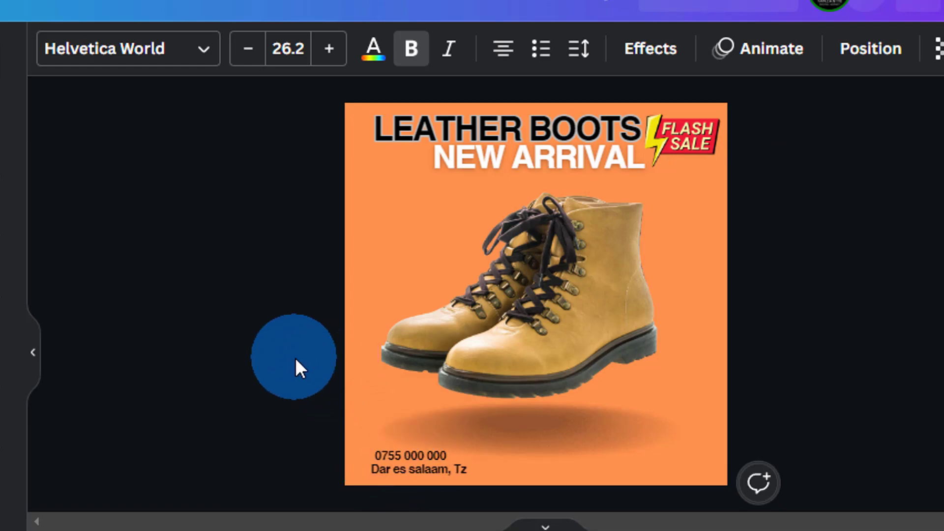
Reopen the Elements panel showing the earlier FLASH SALE search results
{"action": "left_click", "coordinate": [281, 49]}
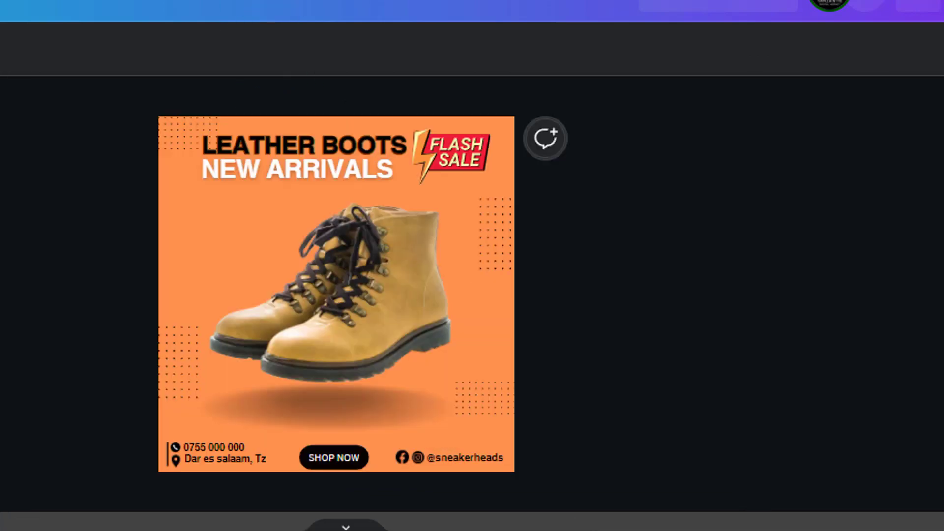
{"action": "scroll", "coordinate": [917, 422], "scroll_direction": "up", "scroll_amount": 3}
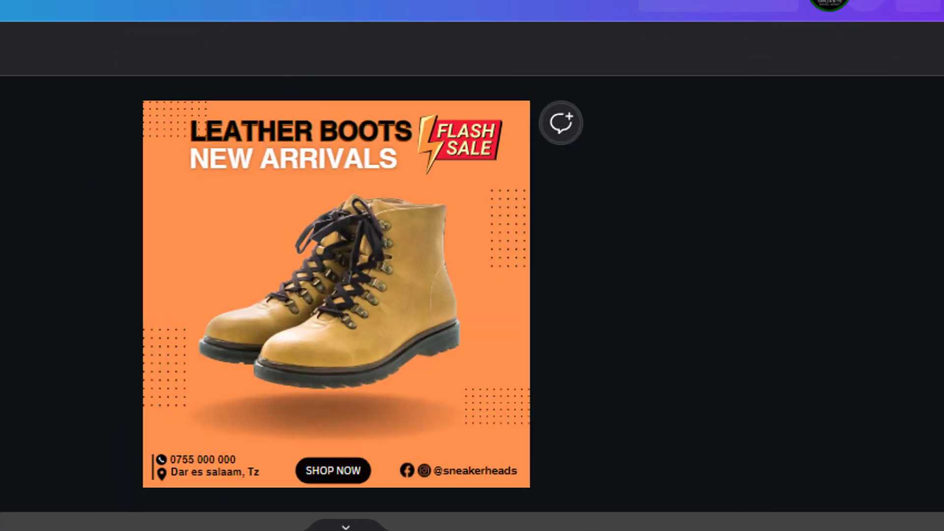
{"action": "scroll", "coordinate": [649, 375], "scroll_direction": "down", "scroll_amount": 3}
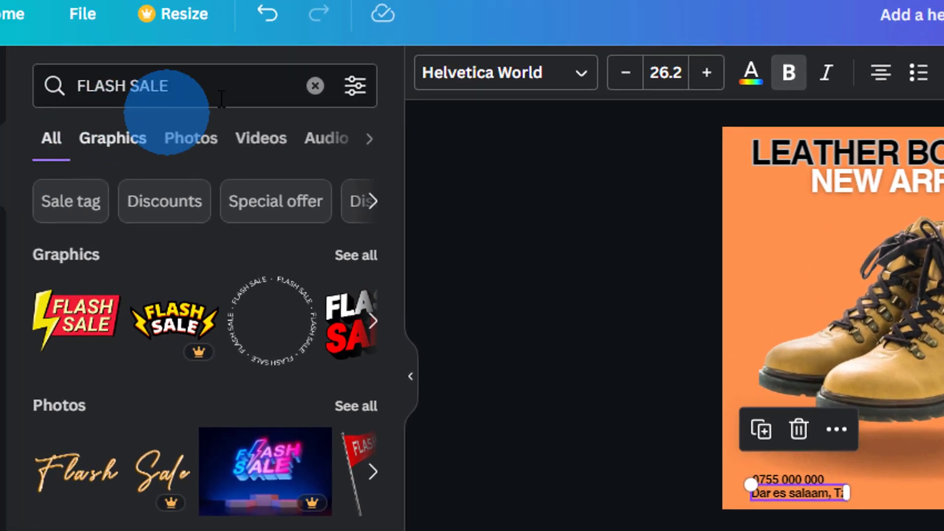
Search elements for 'call', add the black round phone graphic and shrink it to 38×38
{"action": "left_click", "coordinate": [316, 85]}
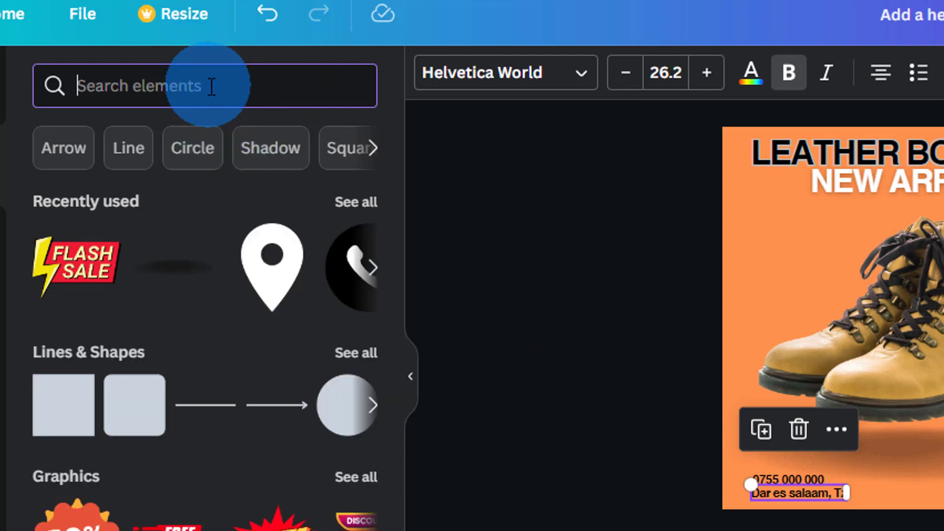
{"action": "type", "text": "call"}
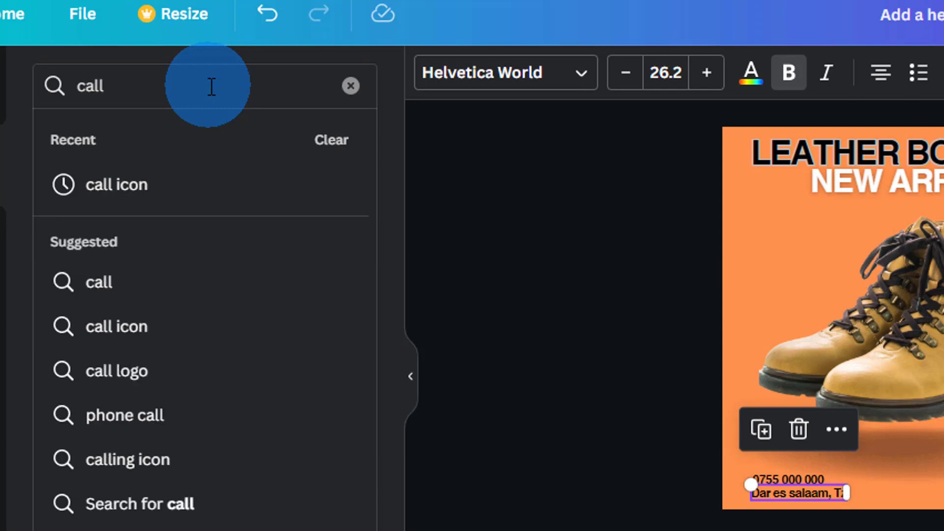
{"action": "left_click", "coordinate": [130, 185]}
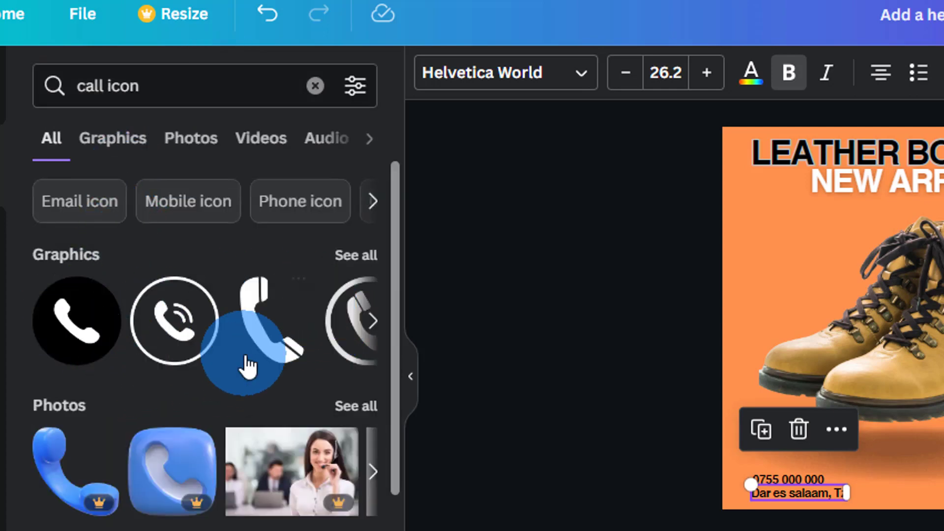
{"action": "left_click", "coordinate": [72, 322]}
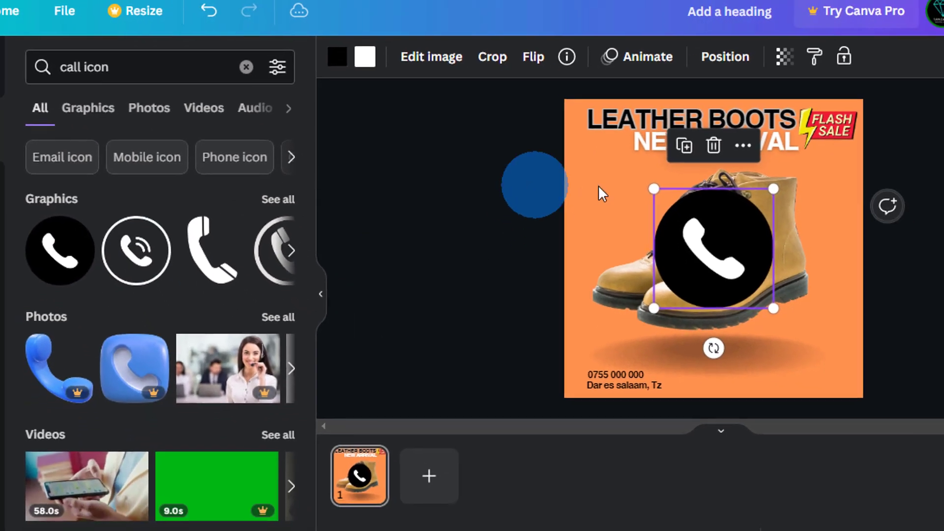
{"action": "left_click", "coordinate": [654, 188]}
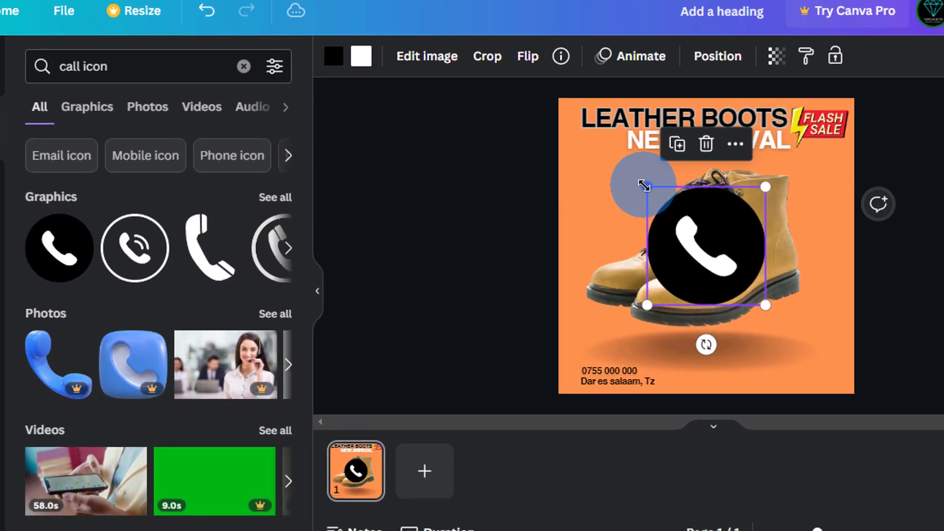
{"action": "left_click_drag", "start_coordinate": [644, 186], "coordinate": [727, 292]}
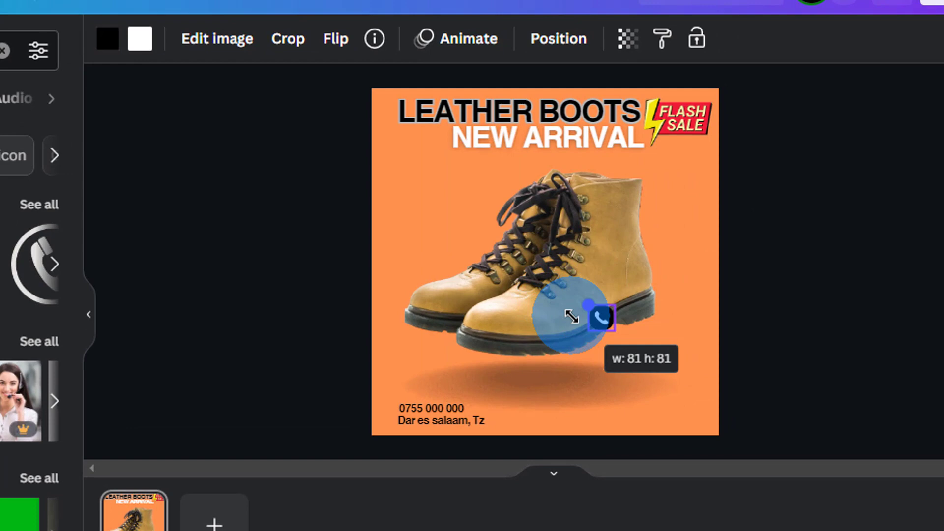
{"action": "left_click_drag", "start_coordinate": [571, 316], "coordinate": [596, 316]}
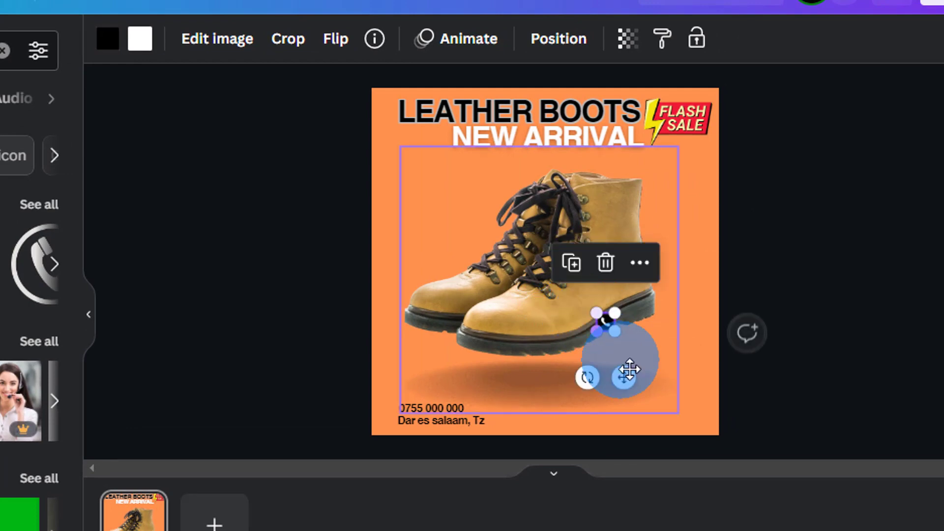
{"action": "left_click_drag", "start_coordinate": [628, 382], "coordinate": [400, 447]}
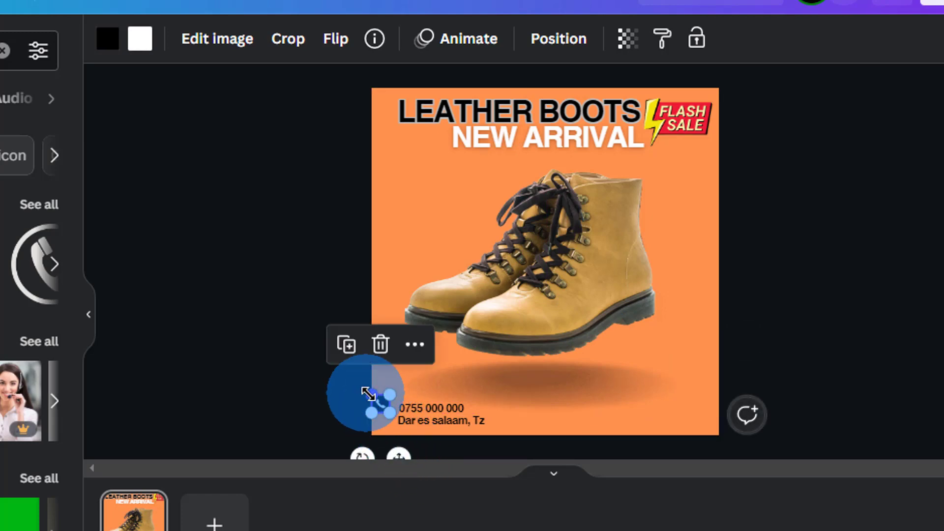
{"action": "left_click_drag", "start_coordinate": [368, 393], "coordinate": [375, 399]}
Position the small phone icon right beside the phone number
{"action": "left_click", "coordinate": [306, 344]}
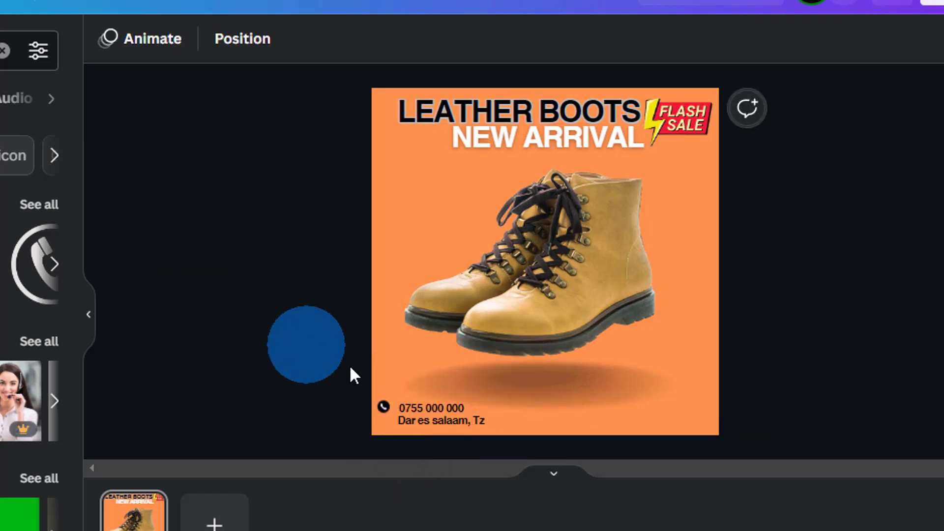
{"action": "left_click", "coordinate": [382, 401]}
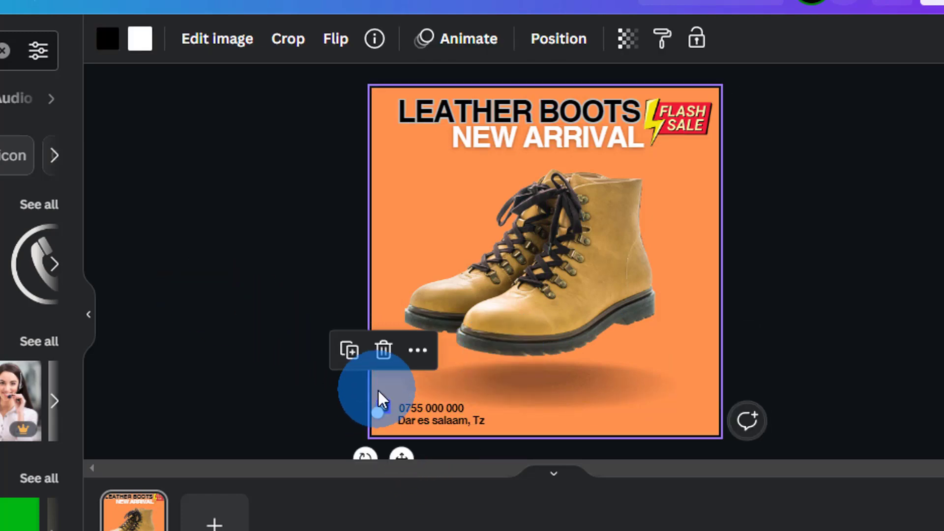
{"action": "left_click_drag", "start_coordinate": [379, 392], "coordinate": [379, 391]}
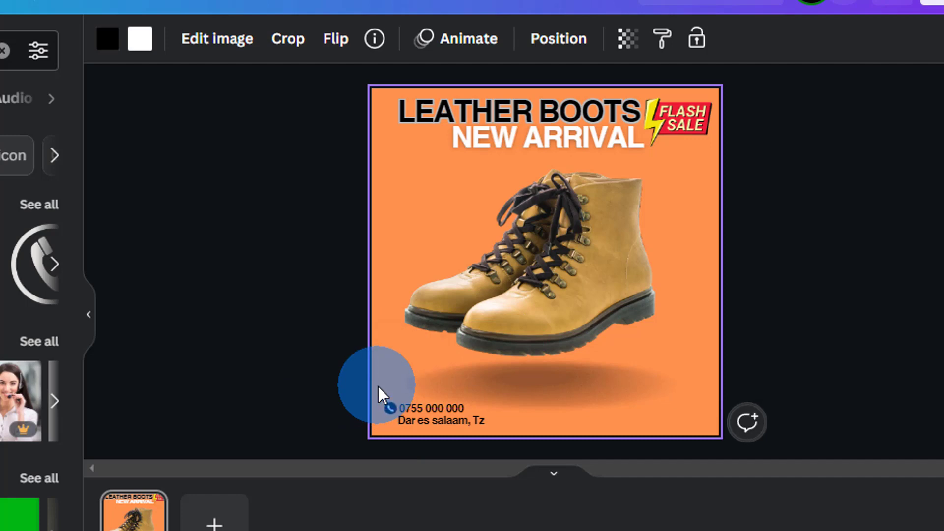
{"action": "left_click_drag", "start_coordinate": [383, 394], "coordinate": [383, 393]}
{"action": "left_click", "coordinate": [350, 381]}
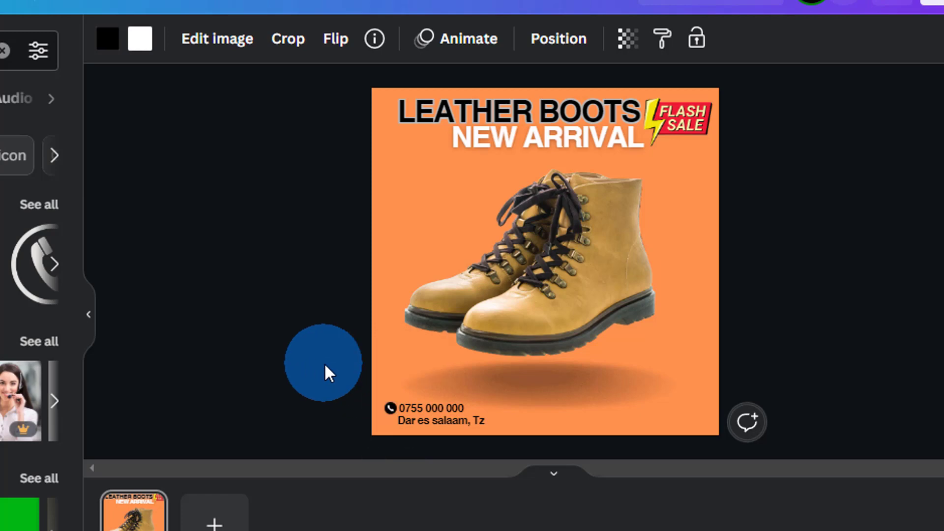
{"action": "left_click", "coordinate": [388, 408]}
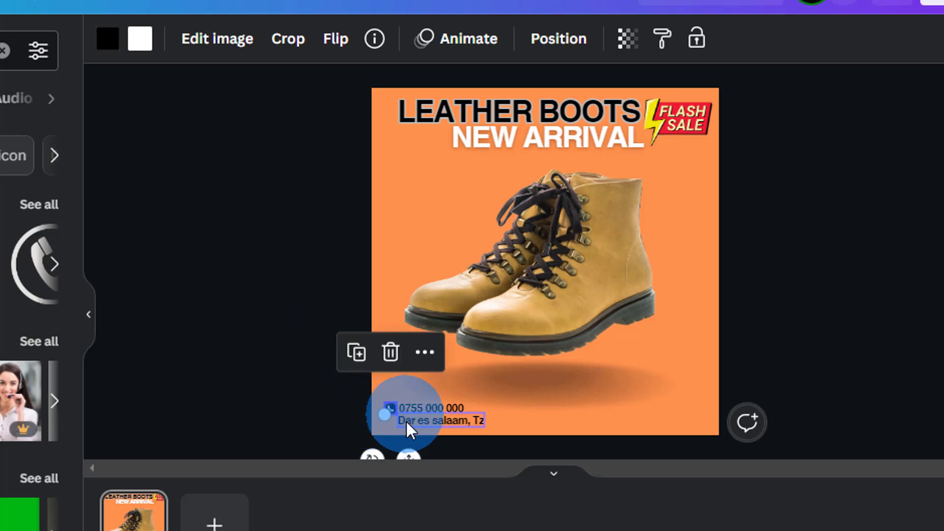
{"action": "left_click", "coordinate": [426, 421]}
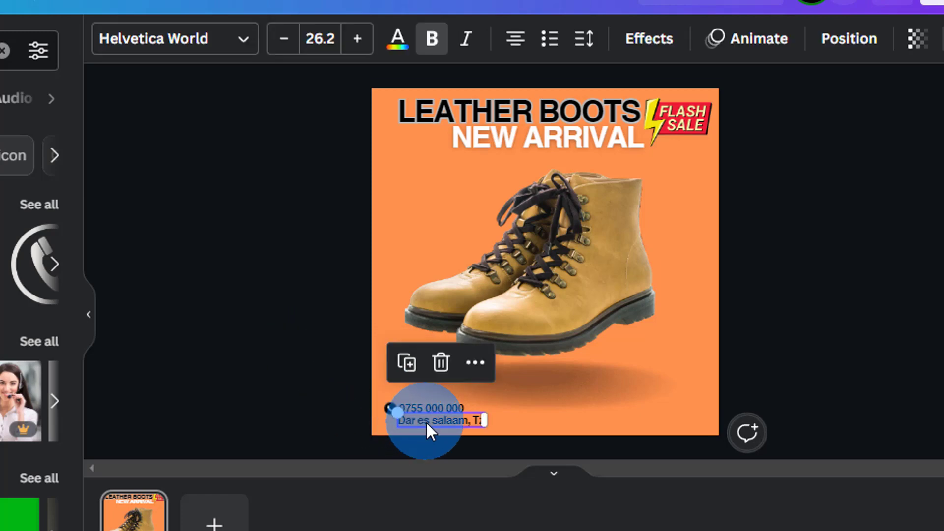
{"action": "double_click", "coordinate": [425, 421]}
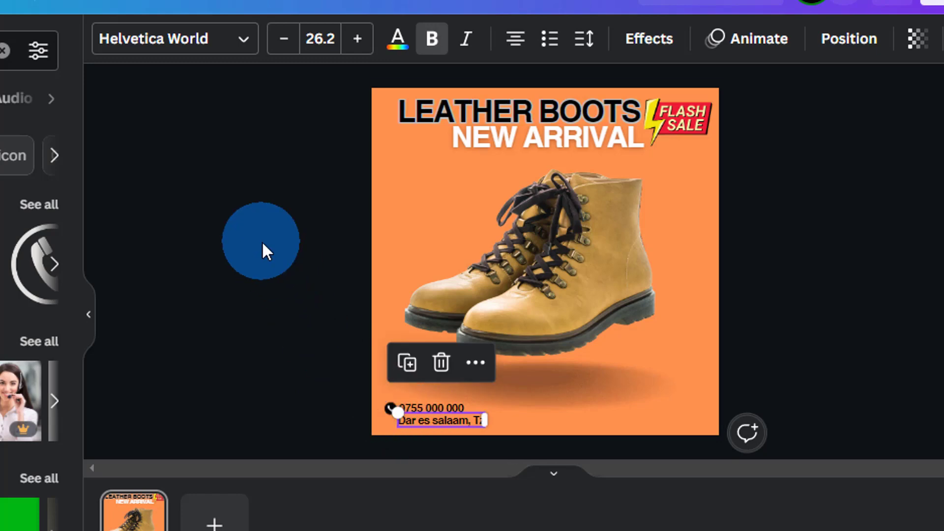
{"action": "left_click", "coordinate": [263, 249]}
{"action": "left_click", "coordinate": [274, 73]}
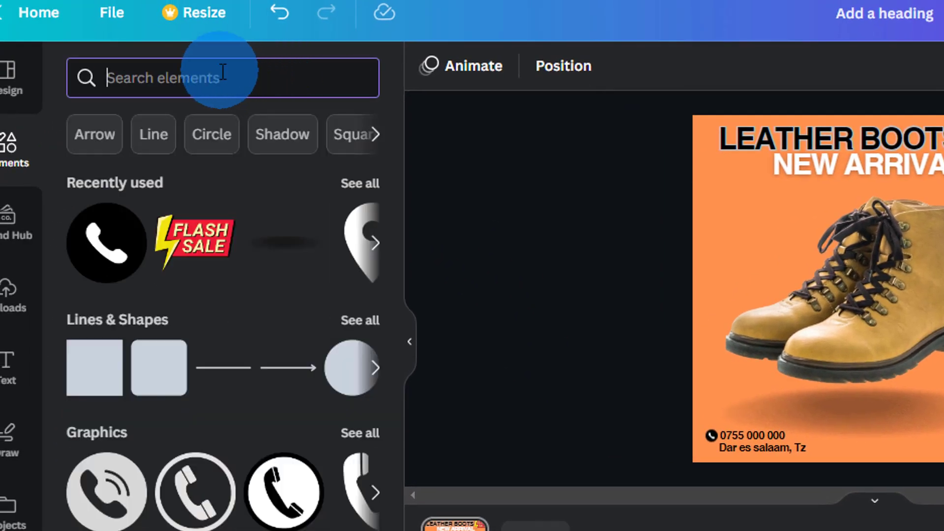
Search elements for 'loc', add the location pin, and shrink it beside 'Dar es salaam, Tz'
{"action": "type", "text": "location"}
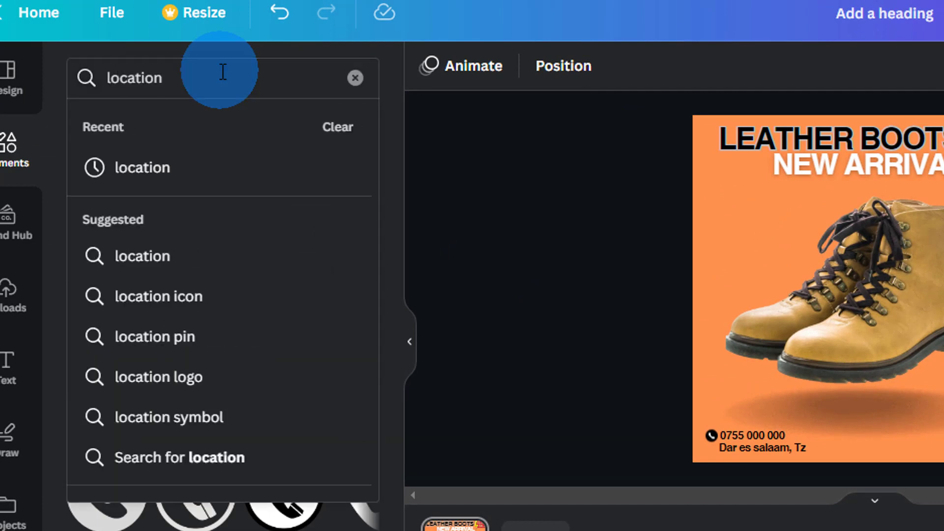
{"action": "left_click", "coordinate": [143, 168]}
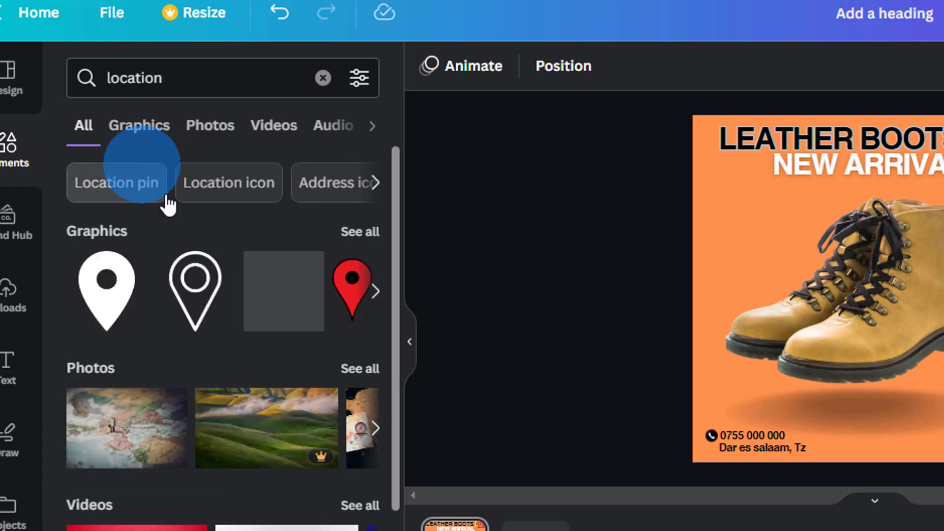
{"action": "left_click", "coordinate": [121, 299]}
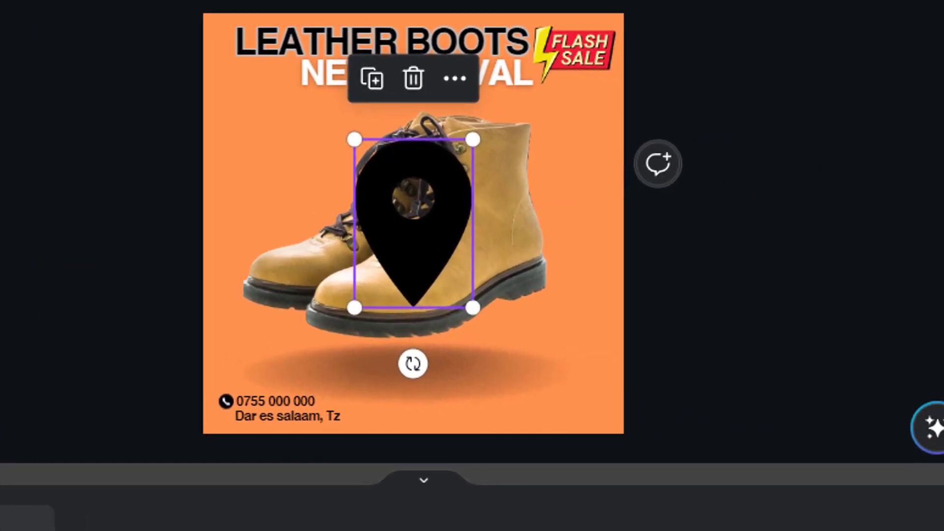
{"action": "left_click_drag", "start_coordinate": [354, 139], "coordinate": [436, 288]}
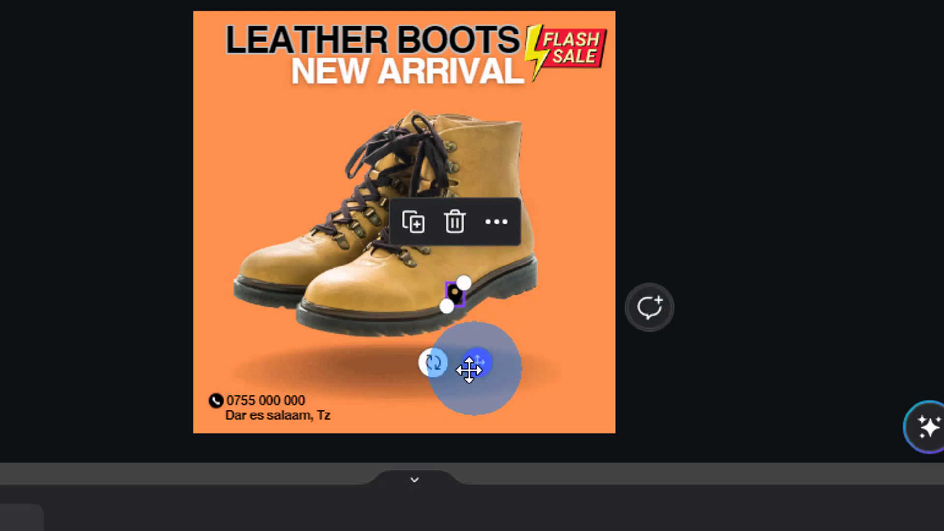
{"action": "left_click_drag", "start_coordinate": [470, 370], "coordinate": [253, 402]}
{"action": "left_click", "coordinate": [257, 420]}
{"action": "left_click", "coordinate": [235, 424]}
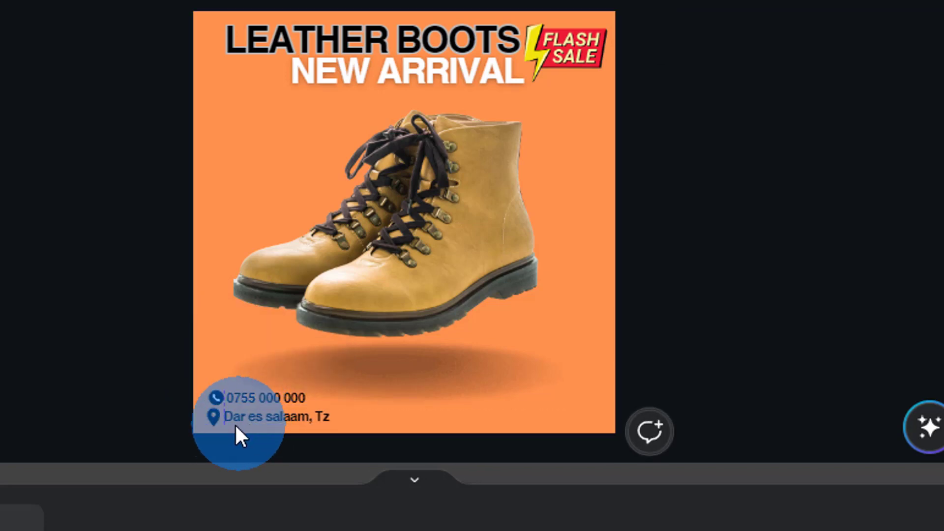
{"action": "left_click", "coordinate": [210, 410]}
{"action": "left_click_drag", "start_coordinate": [206, 421], "coordinate": [211, 416]}
Group the phone icon, phone number and address line, then nudge the group into position
{"action": "left_click", "coordinate": [250, 401]}
{"action": "left_click_drag", "start_coordinate": [160, 358], "coordinate": [210, 390]}
{"action": "left_click", "coordinate": [126, 344]}
{"action": "left_click", "coordinate": [265, 396]}
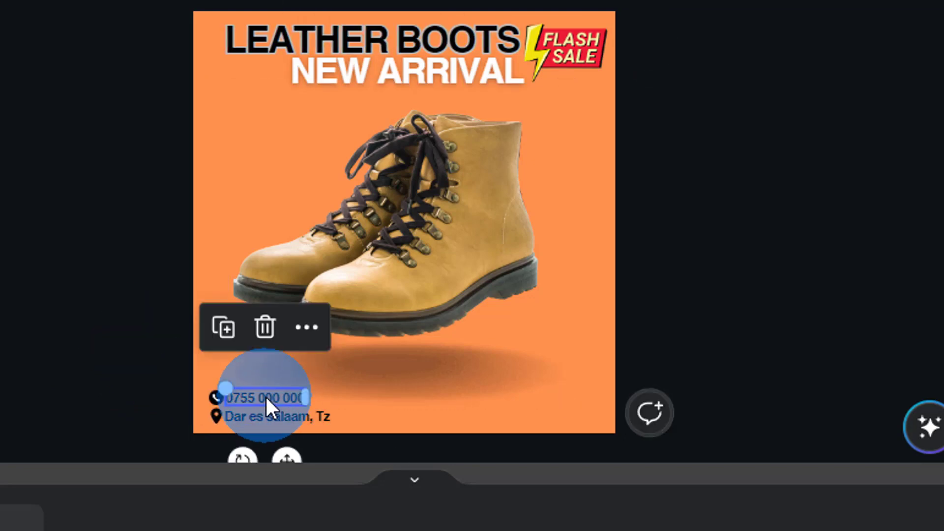
{"action": "left_click", "coordinate": [216, 403]}
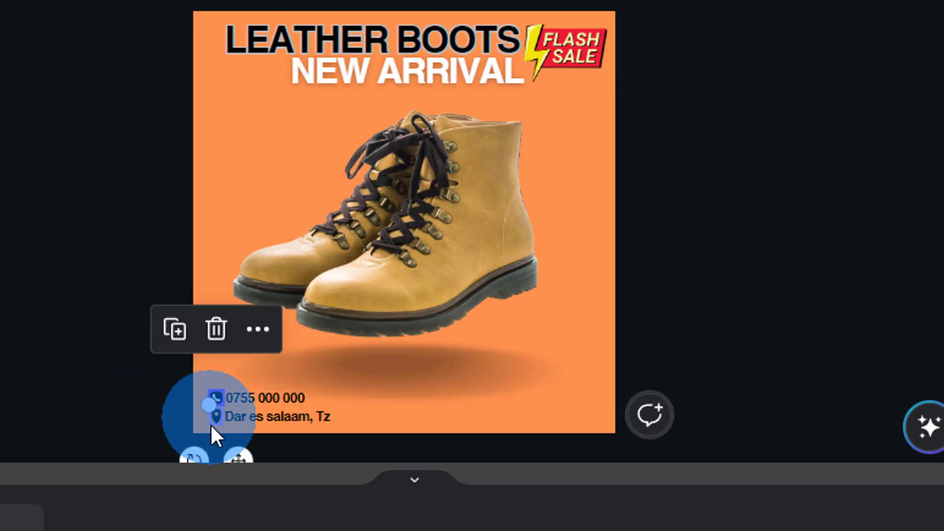
{"action": "left_click", "coordinate": [244, 397]}
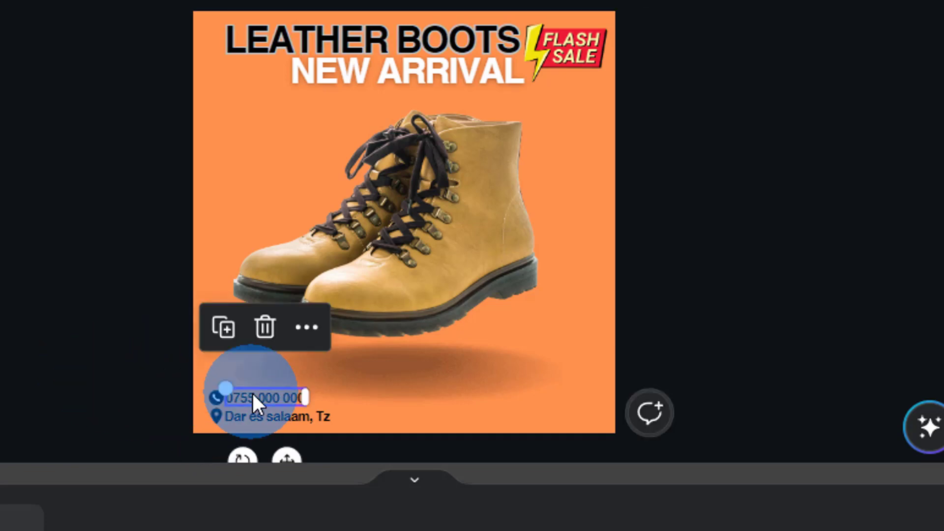
{"action": "left_click_drag", "start_coordinate": [208, 397], "coordinate": [207, 396]}
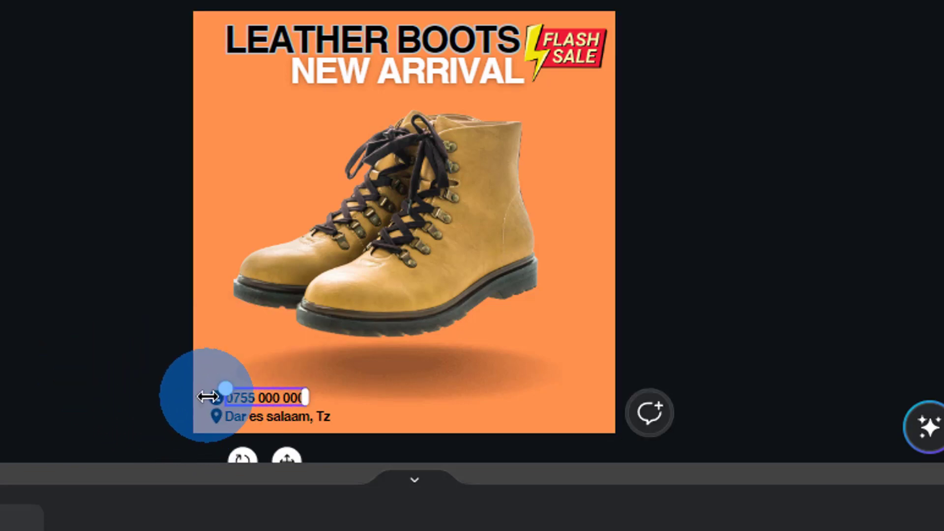
{"action": "left_click", "coordinate": [215, 396]}
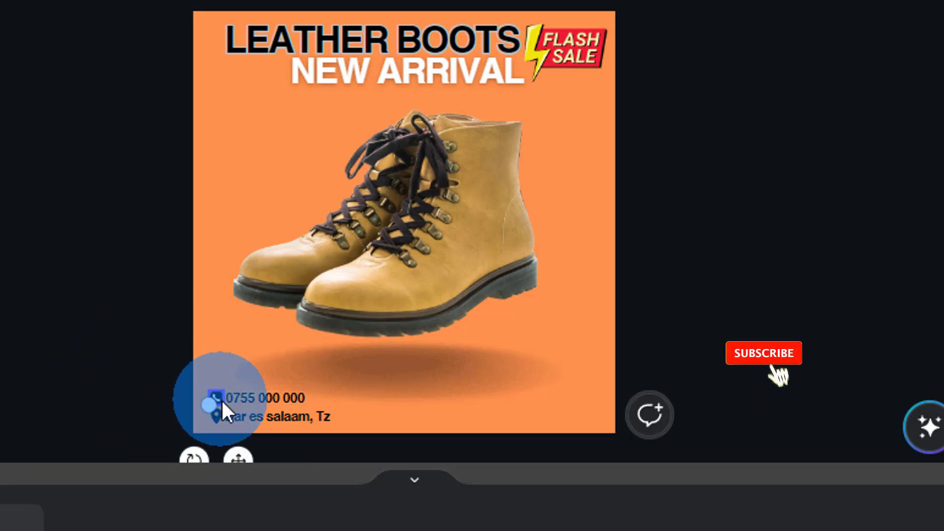
{"action": "left_click", "coordinate": [248, 399]}
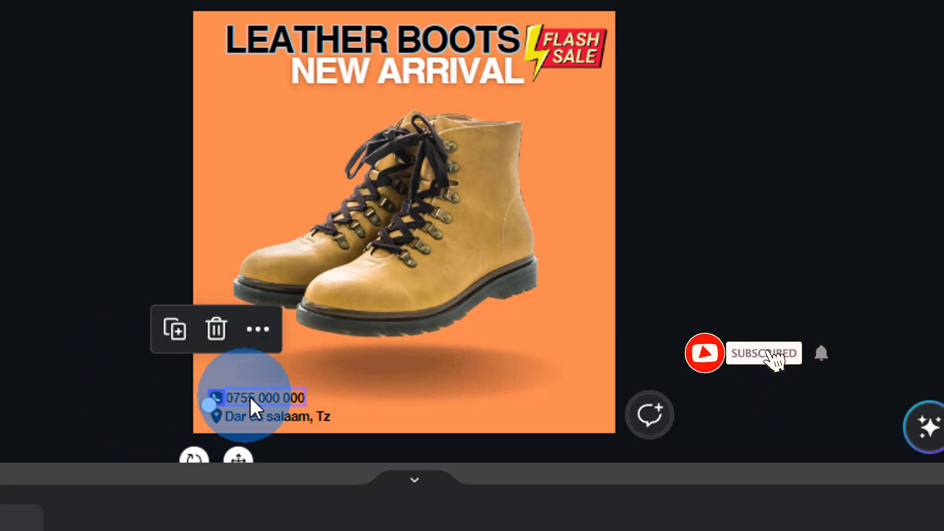
{"action": "left_click", "coordinate": [222, 418], "text": "shift"}
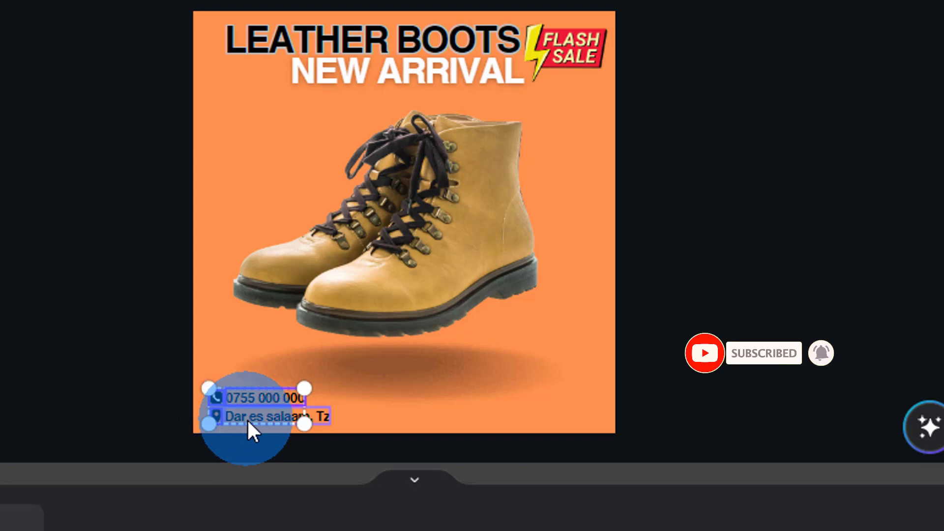
{"action": "left_click", "coordinate": [209, 329]}
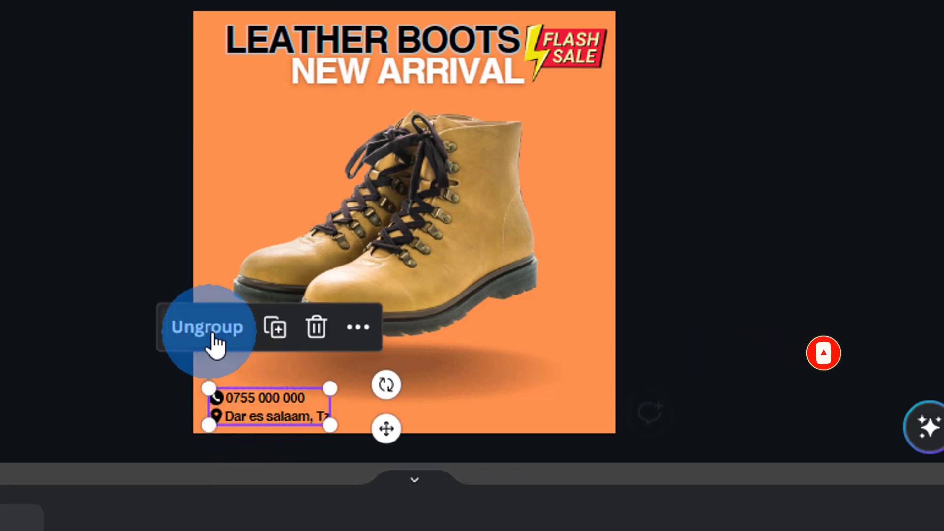
{"action": "left_click", "coordinate": [170, 389]}
{"action": "left_click_drag", "start_coordinate": [207, 397], "coordinate": [210, 396]}
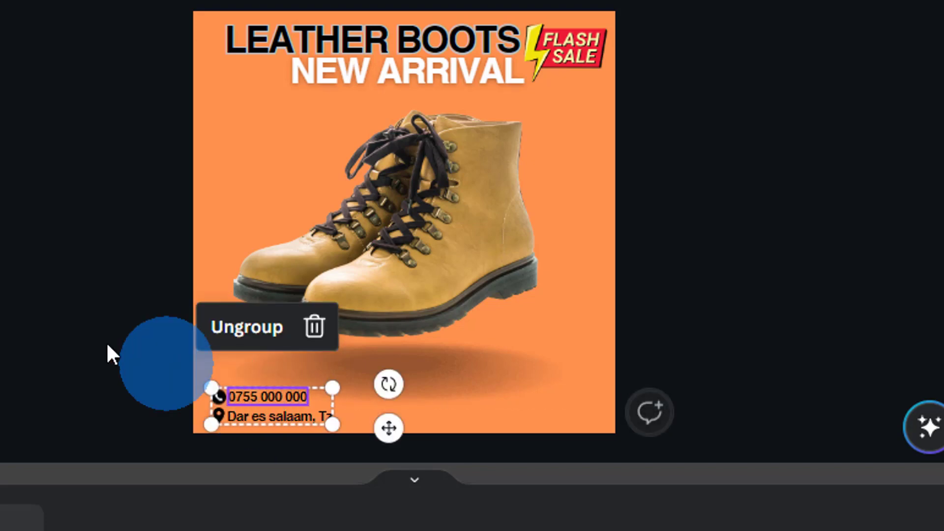
{"action": "left_click", "coordinate": [58, 312]}
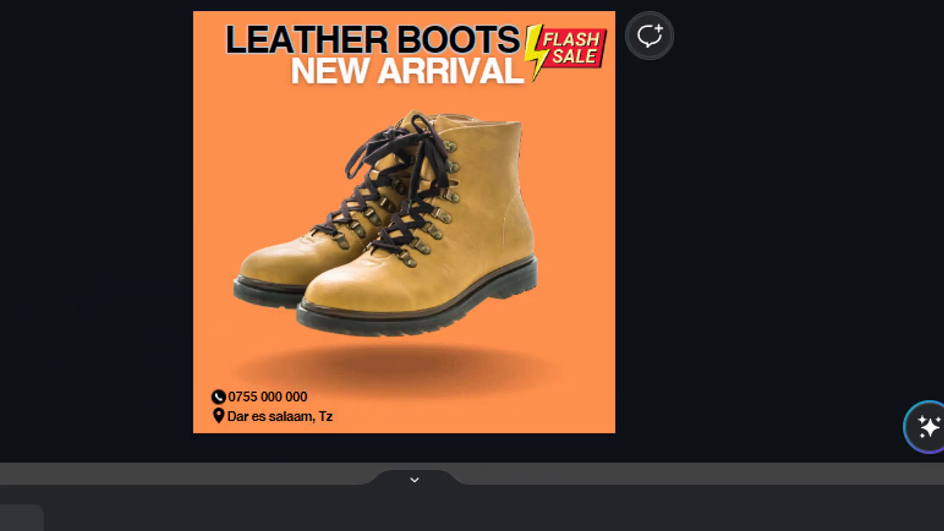
{"action": "key", "text": "ctrl+plus"}
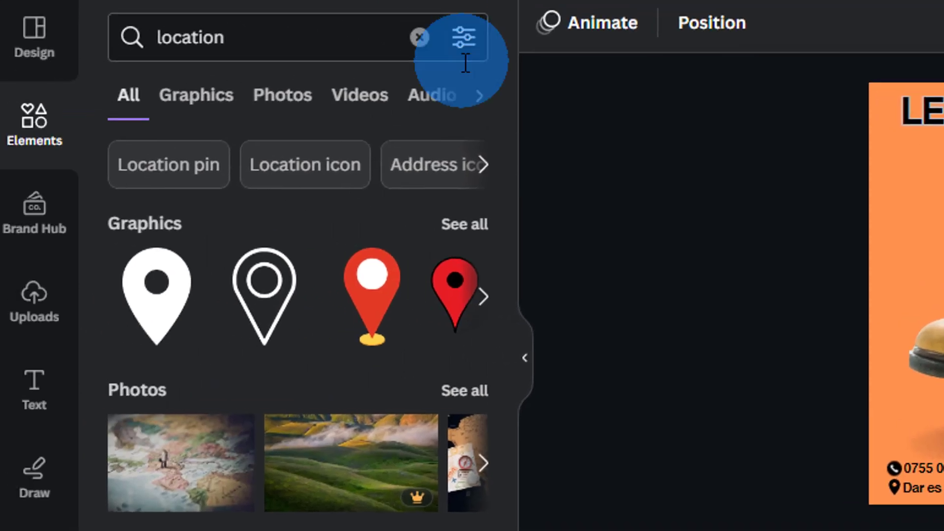
Search Elements for lines and add a straight line to the page with L
{"action": "left_click", "coordinate": [428, 41]}
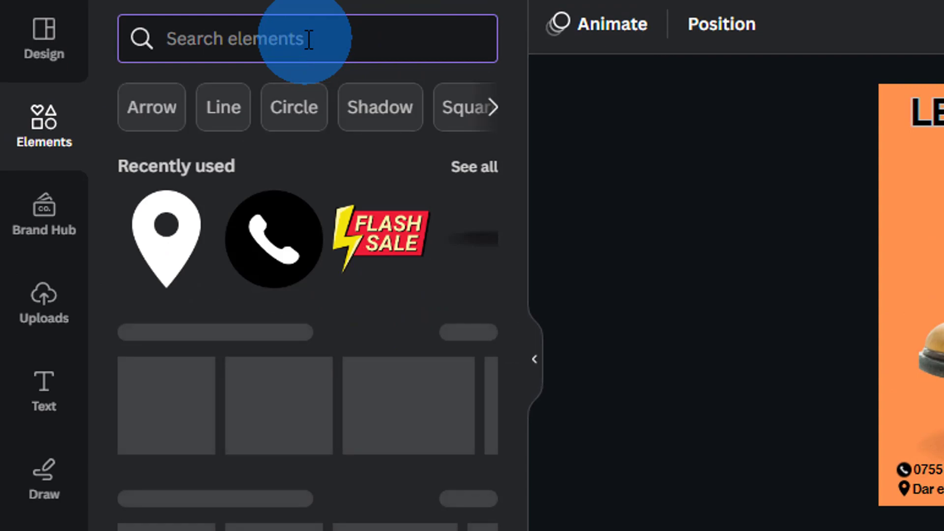
{"action": "left_click", "coordinate": [239, 122]}
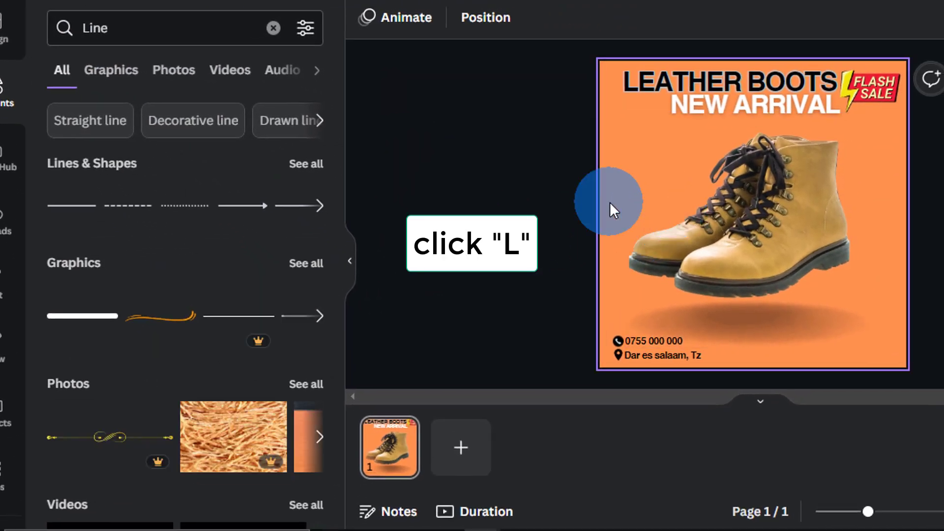
{"action": "left_click", "coordinate": [609, 202]}
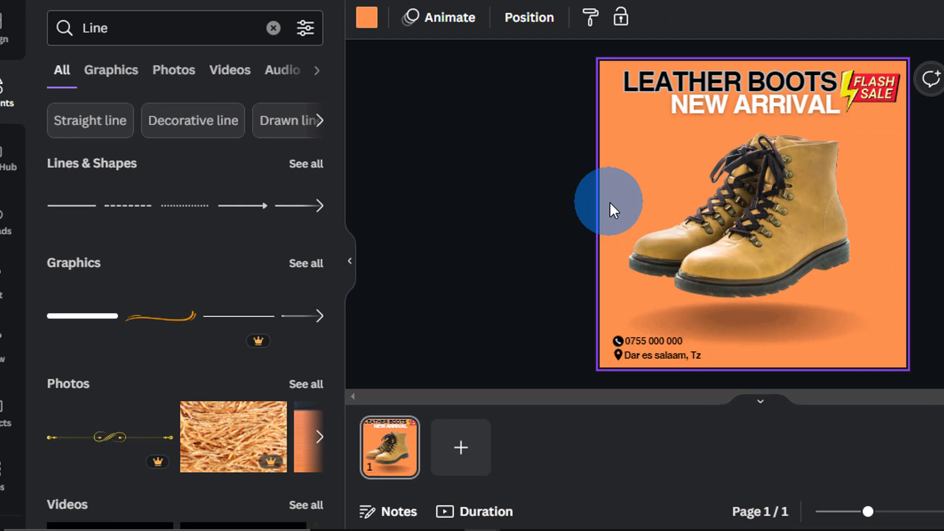
{"action": "key", "text": "l"}
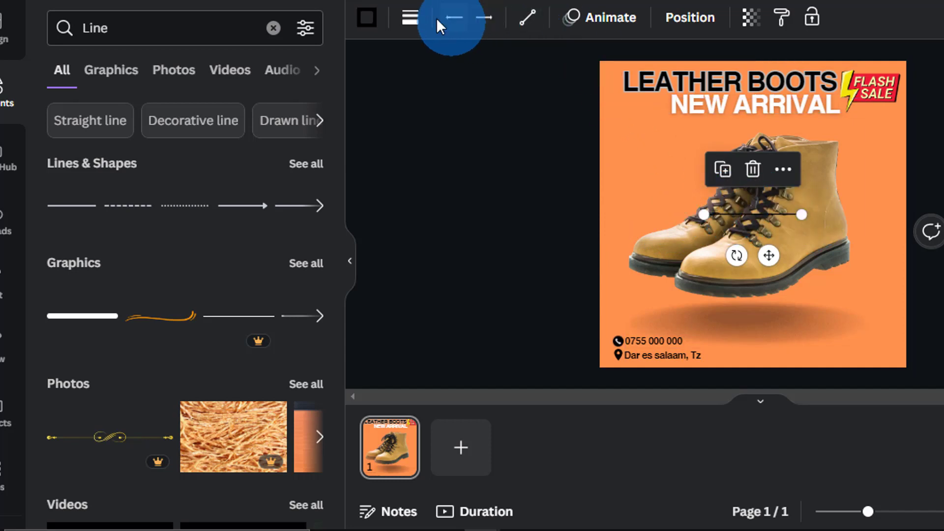
Give the line a solid style with weight 13
{"action": "left_click", "coordinate": [411, 20]}
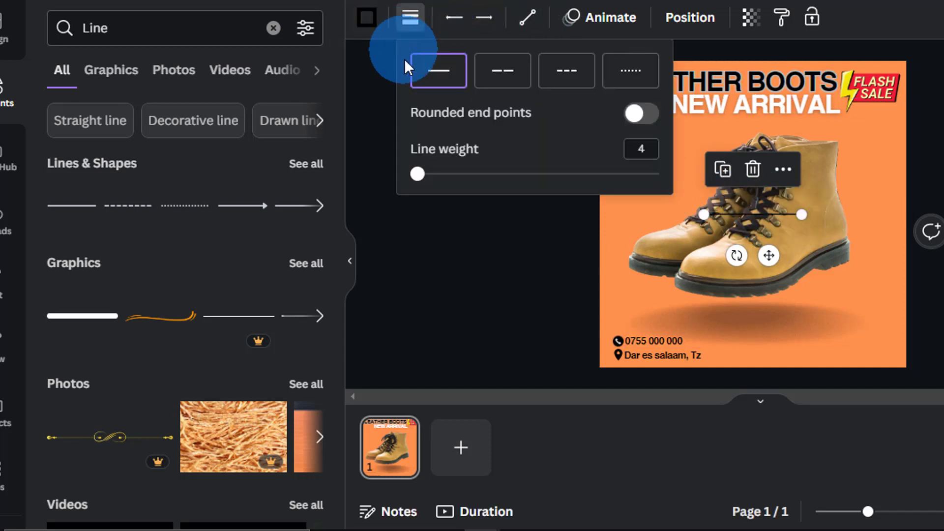
{"action": "left_click_drag", "start_coordinate": [425, 174], "coordinate": [432, 177]}
{"action": "left_click", "coordinate": [510, 78]}
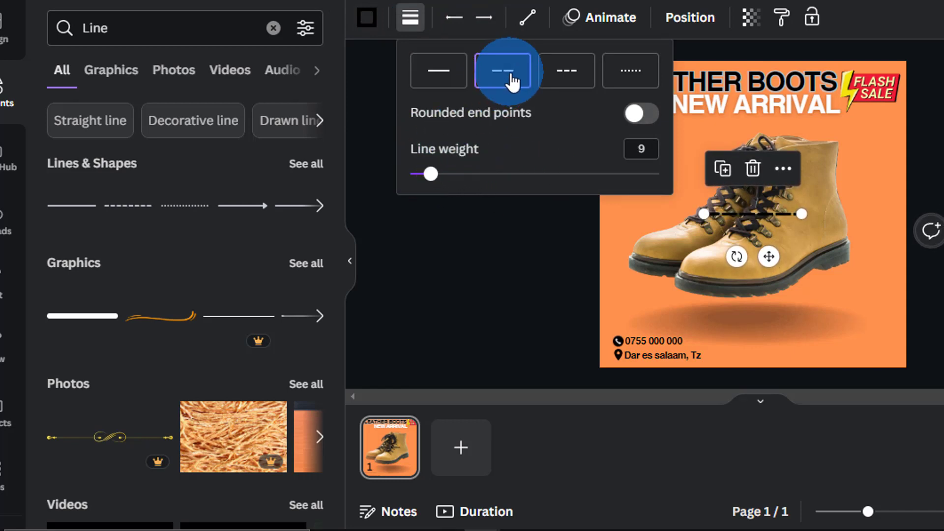
{"action": "left_click", "coordinate": [448, 74]}
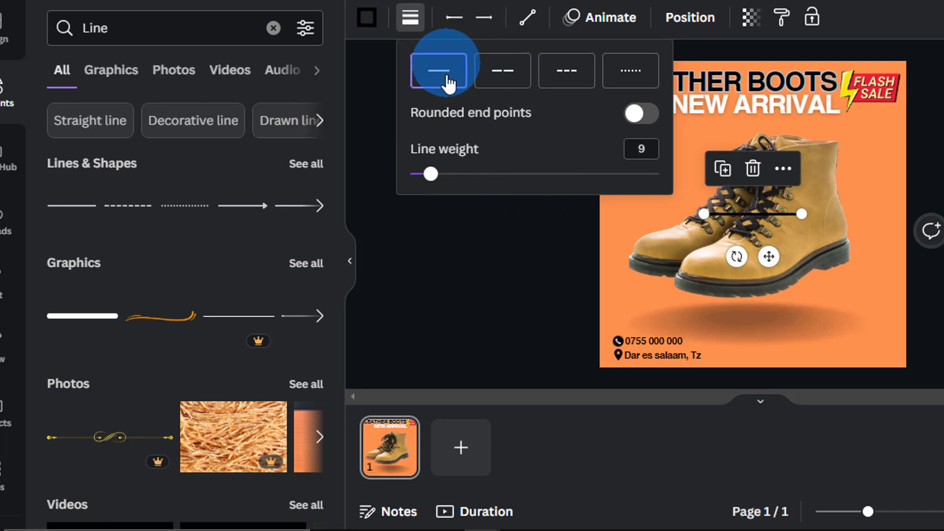
{"action": "left_click_drag", "start_coordinate": [431, 175], "coordinate": [442, 177]}
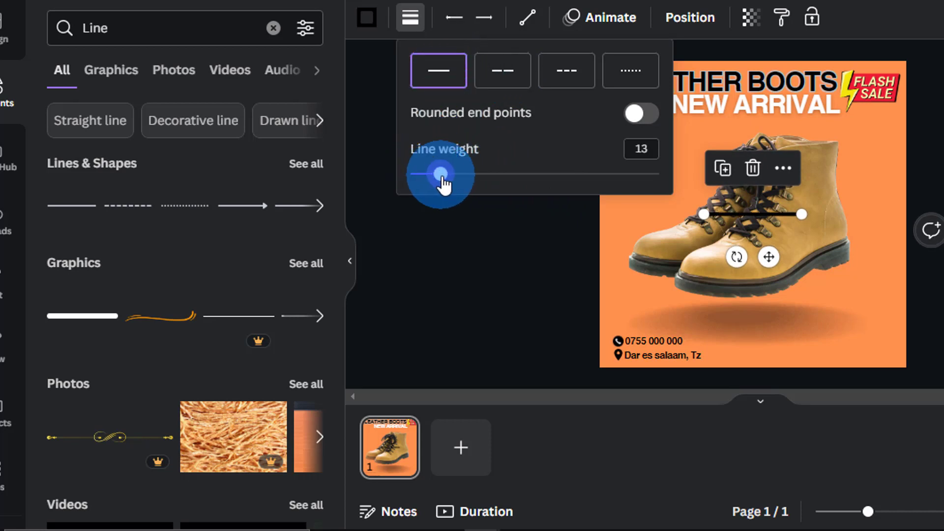
{"action": "left_click", "coordinate": [590, 283]}
Rotate the line upright to 90° and shorten it from its top end
{"action": "left_click", "coordinate": [736, 256]}
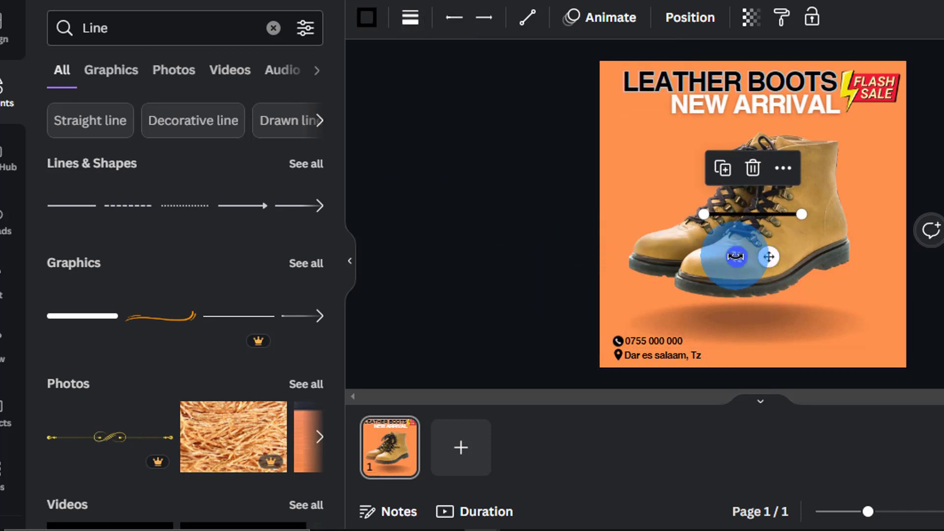
{"action": "left_click_drag", "start_coordinate": [737, 256], "coordinate": [726, 218]}
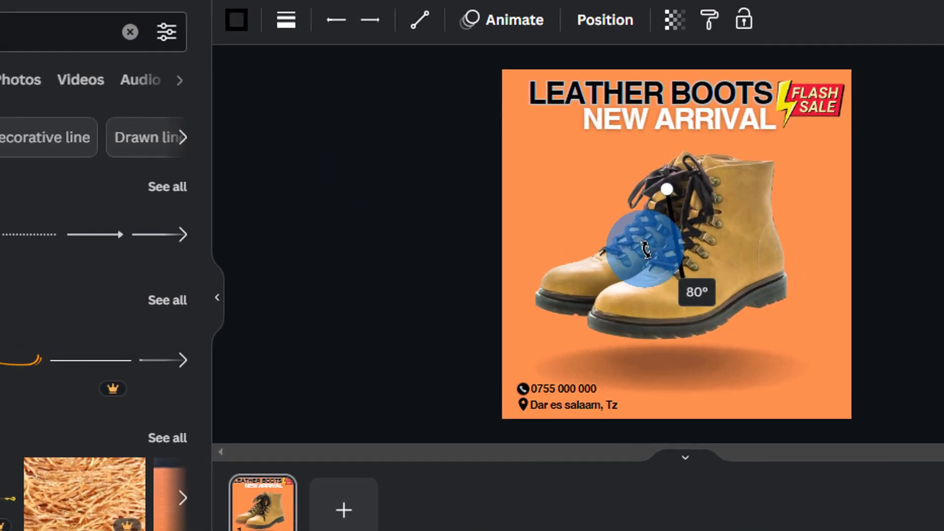
{"action": "left_click_drag", "start_coordinate": [646, 249], "coordinate": [639, 242]}
{"action": "left_click_drag", "start_coordinate": [699, 180], "coordinate": [680, 190]}
{"action": "left_click_drag", "start_coordinate": [554, 229], "coordinate": [552, 331]}
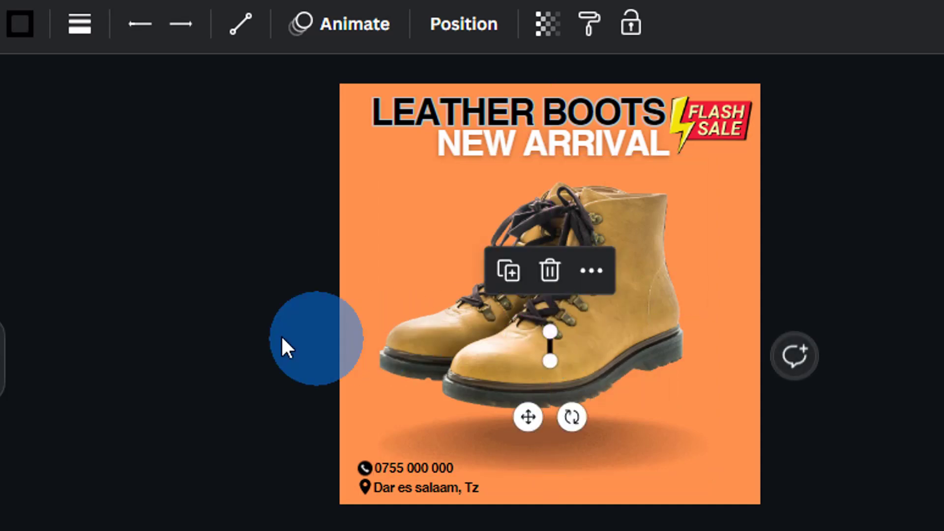
Move the vertical line beside the phone number and address text
{"action": "left_click", "coordinate": [283, 344]}
{"action": "left_click", "coordinate": [545, 347]}
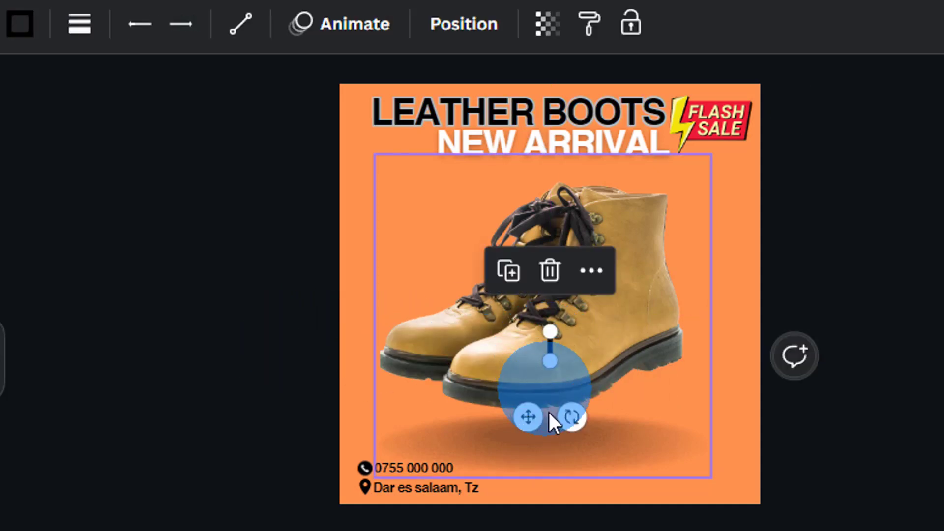
{"action": "left_click_drag", "start_coordinate": [495, 424], "coordinate": [327, 527]}
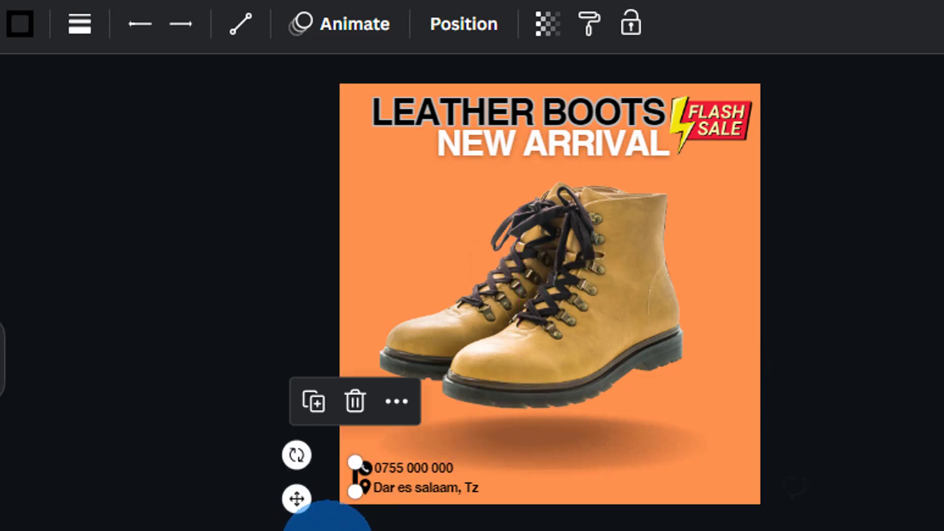
{"action": "left_click", "coordinate": [324, 521]}
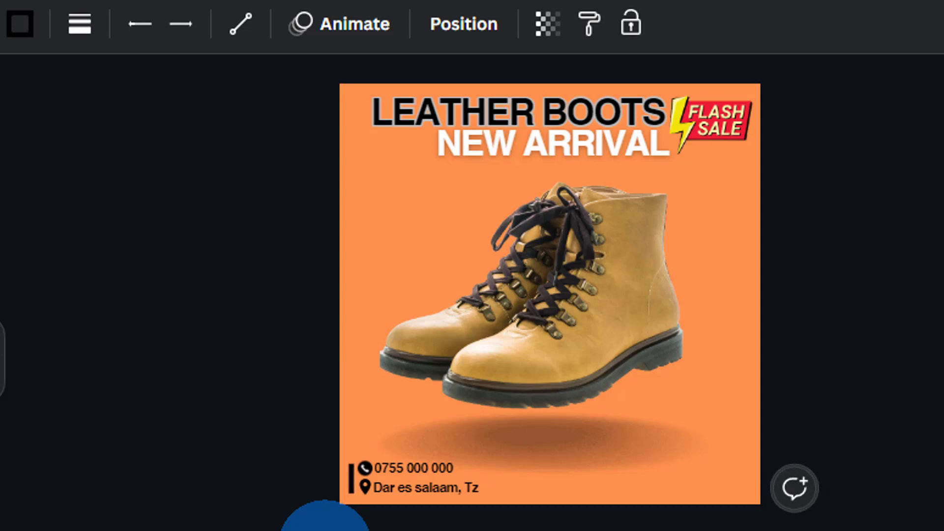
{"action": "left_click", "coordinate": [350, 477]}
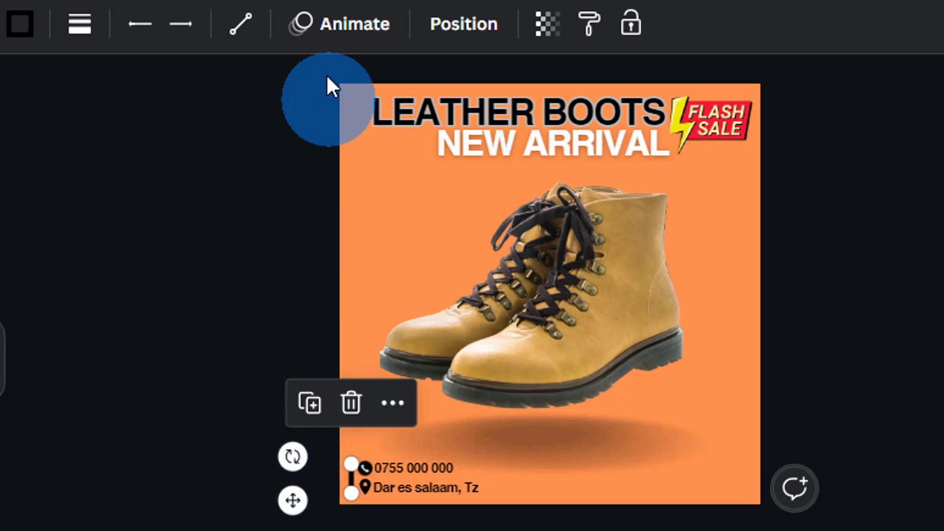
Reduce the divider line's weight so it is thinner
{"action": "left_click", "coordinate": [80, 23]}
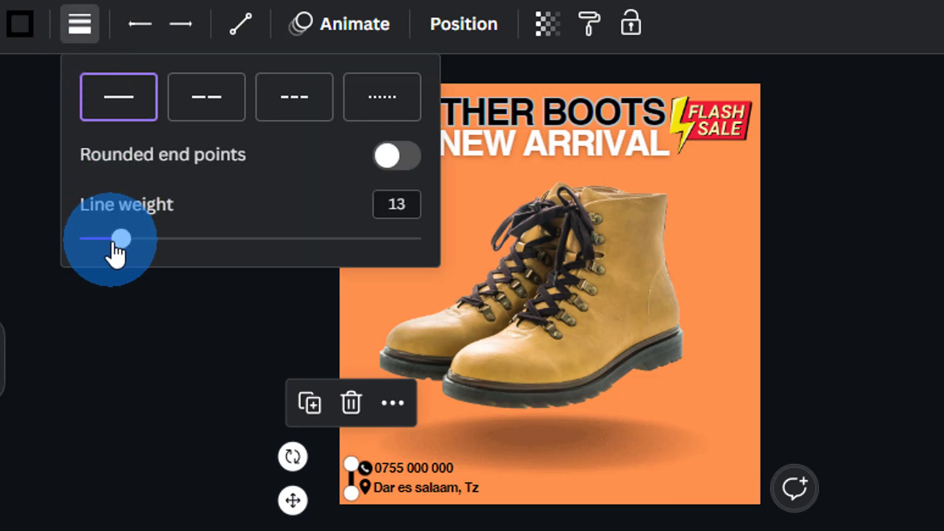
{"action": "left_click_drag", "start_coordinate": [116, 255], "coordinate": [110, 256]}
{"action": "left_click", "coordinate": [178, 479]}
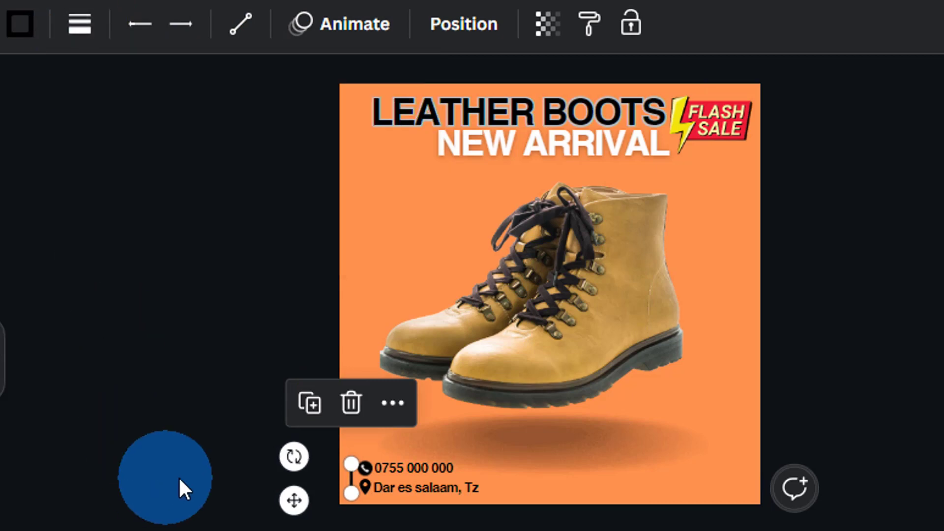
{"action": "left_click", "coordinate": [179, 480]}
{"action": "left_click", "coordinate": [343, 488]}
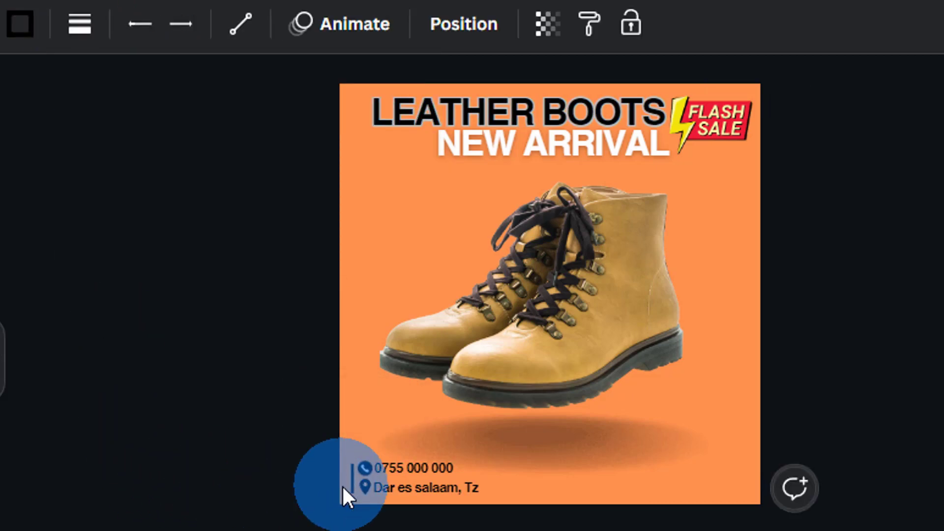
{"action": "left_click", "coordinate": [274, 451]}
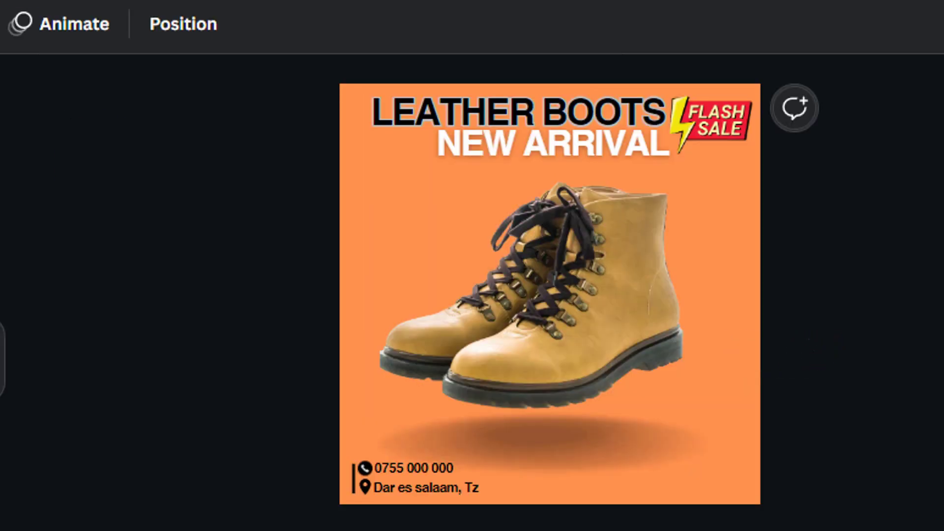
Shrink the Instagram and Facebook icons and place them side by side at the bottom
{"action": "left_click_drag", "start_coordinate": [0, 284], "coordinate": [489, 270]}
{"action": "left_click_drag", "start_coordinate": [463, 211], "coordinate": [607, 362]}
{"action": "left_click_drag", "start_coordinate": [0, 284], "coordinate": [489, 270]}
{"action": "left_click_drag", "start_coordinate": [464, 211], "coordinate": [610, 355]}
{"action": "left_click_drag", "start_coordinate": [621, 369], "coordinate": [564, 485]}
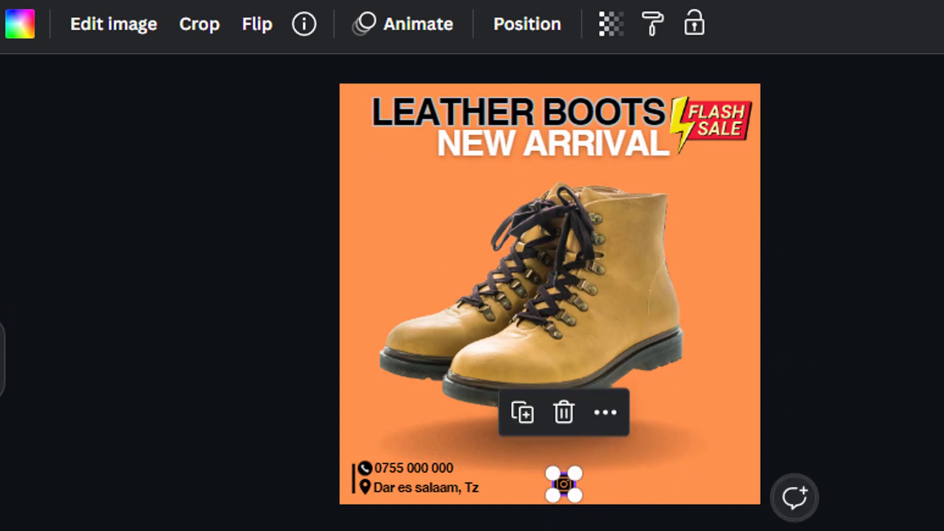
{"action": "left_click_drag", "start_coordinate": [0, 285], "coordinate": [547, 295]}
{"action": "left_click_drag", "start_coordinate": [464, 209], "coordinate": [610, 355]}
{"action": "left_click_drag", "start_coordinate": [621, 370], "coordinate": [624, 527]}
{"action": "left_click_drag", "start_coordinate": [566, 504], "coordinate": [634, 492]}
{"action": "left_click", "coordinate": [885, 413]}
{"action": "left_click", "coordinate": [213, 343]}
Add a subheading with the shop's social handle, reduce its size, and place it beside the icons
{"action": "left_click", "coordinate": [648, 247]}
{"action": "type", "text": "t"}
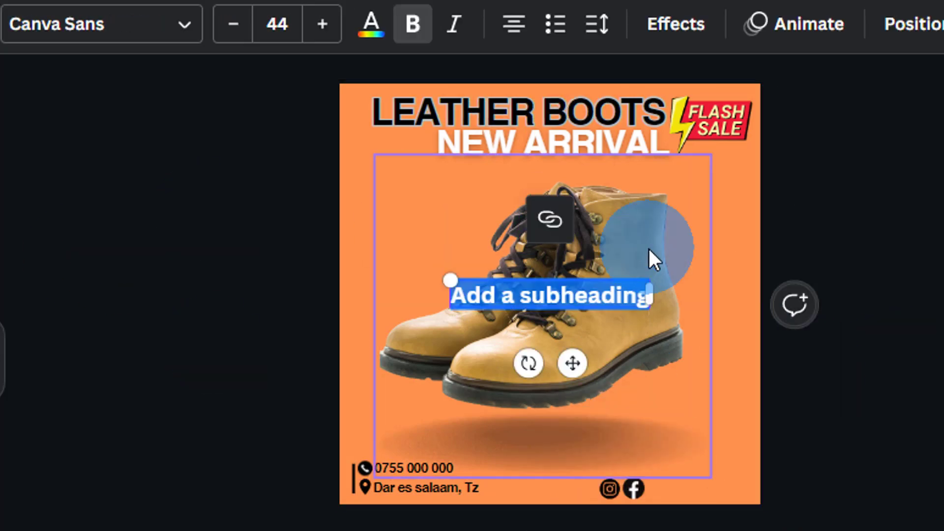
{"action": "type", "text": "@snearkerheads"}
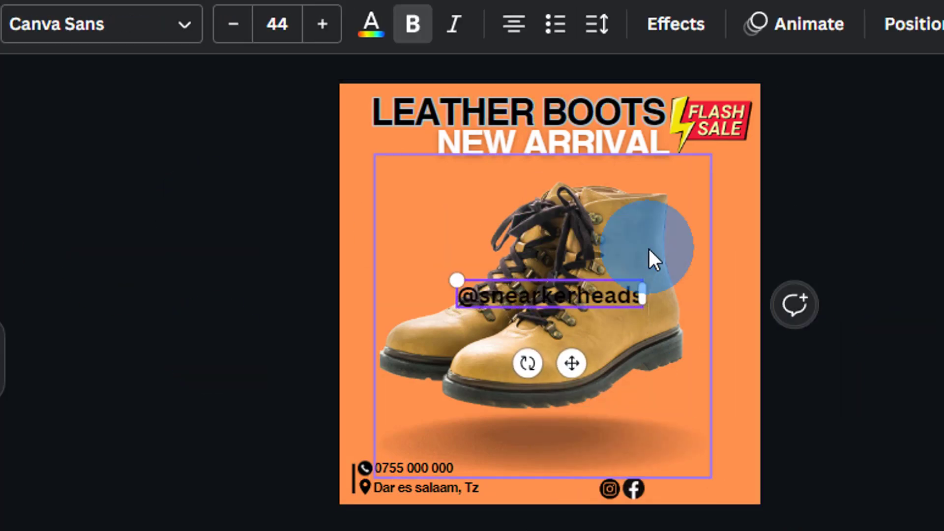
{"action": "left_click", "coordinate": [233, 24]}
{"action": "left_click", "coordinate": [233, 24]}
{"action": "left_click_drag", "start_coordinate": [571, 362], "coordinate": [644, 487]}
{"action": "left_click_drag", "start_coordinate": [757, 494], "coordinate": [733, 487]}
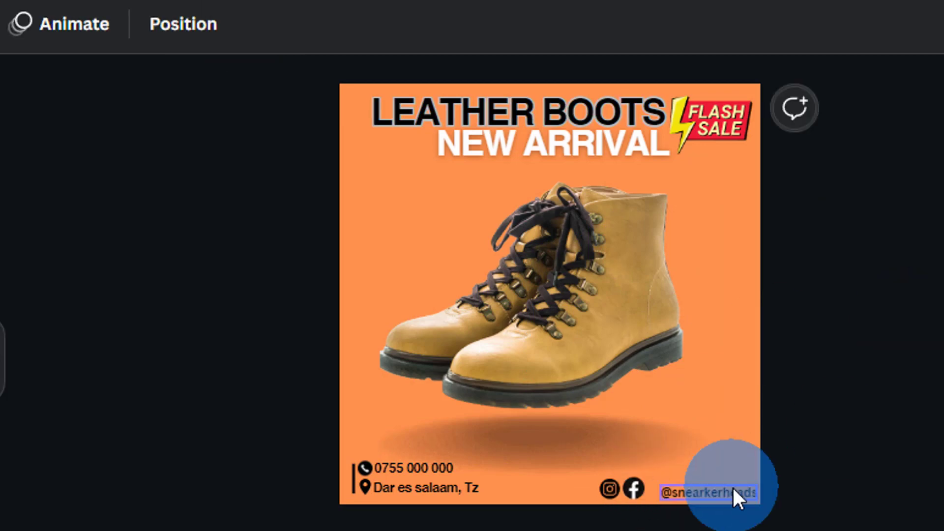
Fix the misspelled letter in the social handle text
{"action": "double_click", "coordinate": [696, 487]}
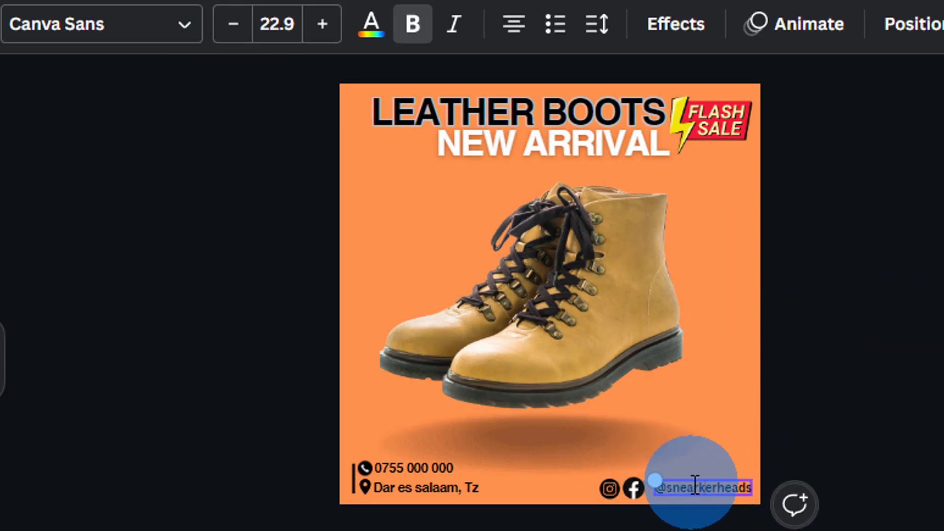
{"action": "left_click", "coordinate": [696, 486]}
{"action": "key", "text": "BackSpace"}
{"action": "key", "text": "BackSpace"}
{"action": "type", "text": "a"}
Realign the Facebook and Instagram icons right next to the handle
{"action": "left_click", "coordinate": [636, 484]}
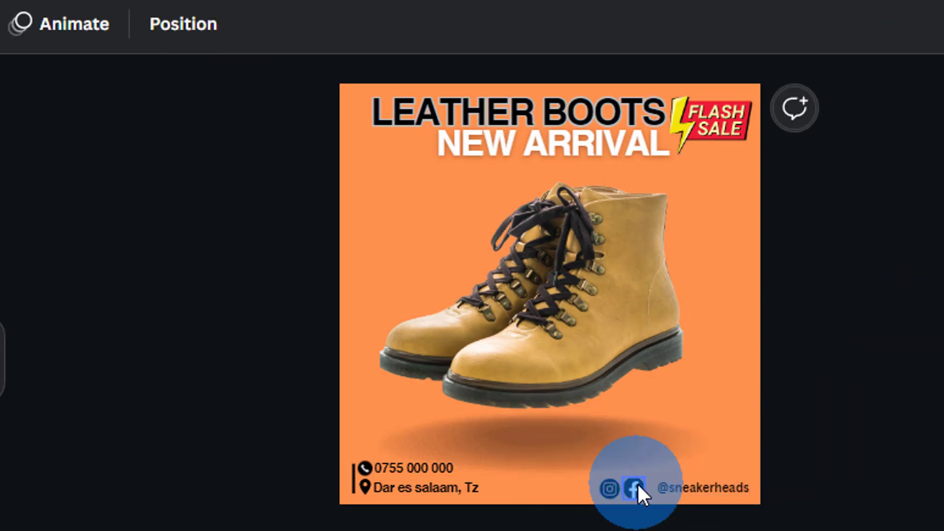
{"action": "left_click_drag", "start_coordinate": [634, 489], "coordinate": [625, 488]}
{"action": "left_click", "coordinate": [609, 488]}
{"action": "left_click", "coordinate": [205, 354]}
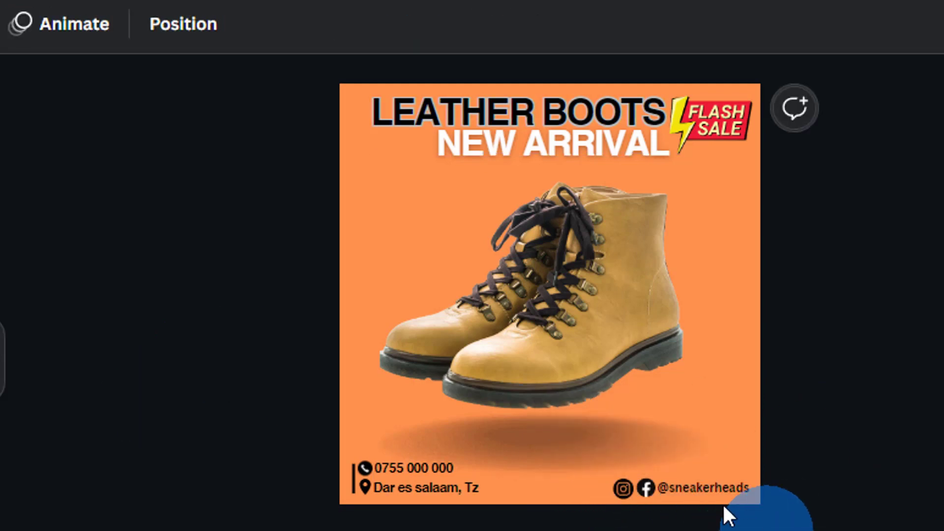
Set the handle's font size to 23.9
{"action": "left_click", "coordinate": [690, 487]}
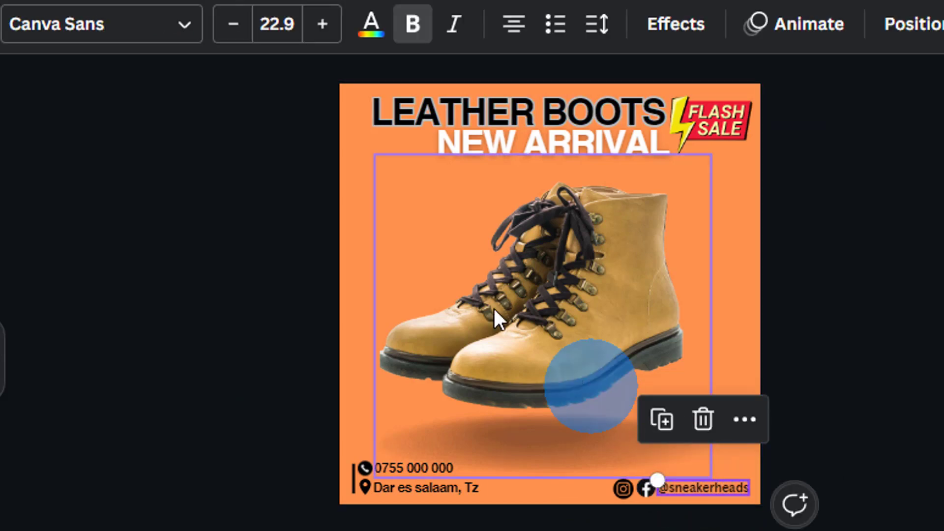
{"action": "left_click", "coordinate": [321, 23]}
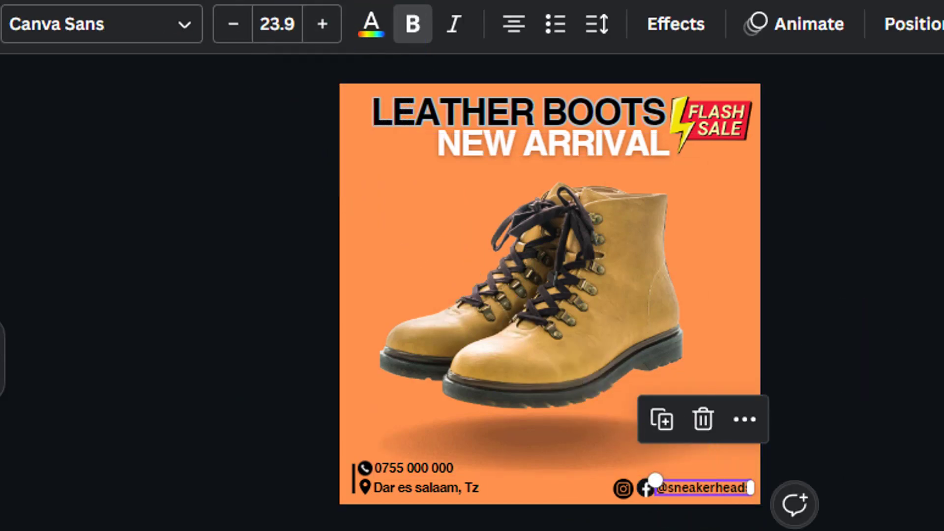
{"action": "double_click", "coordinate": [708, 488]}
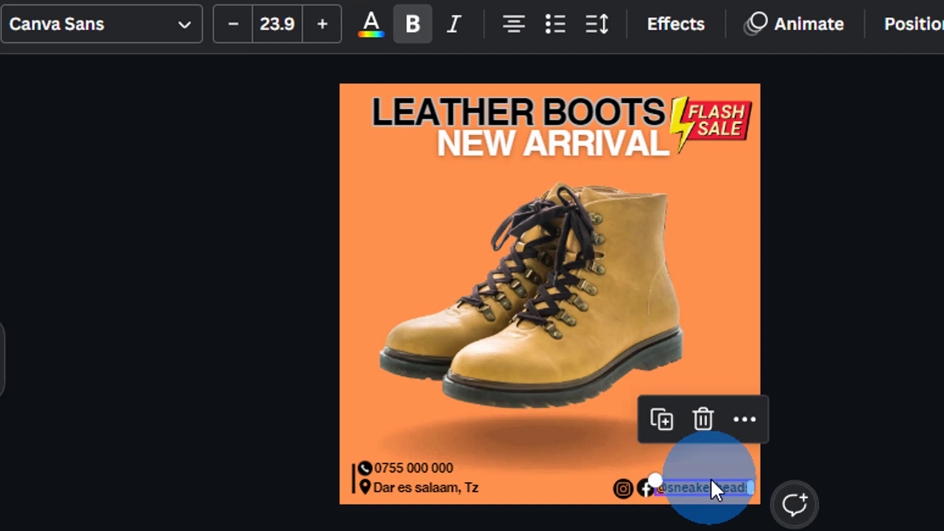
{"action": "left_click", "coordinate": [683, 477]}
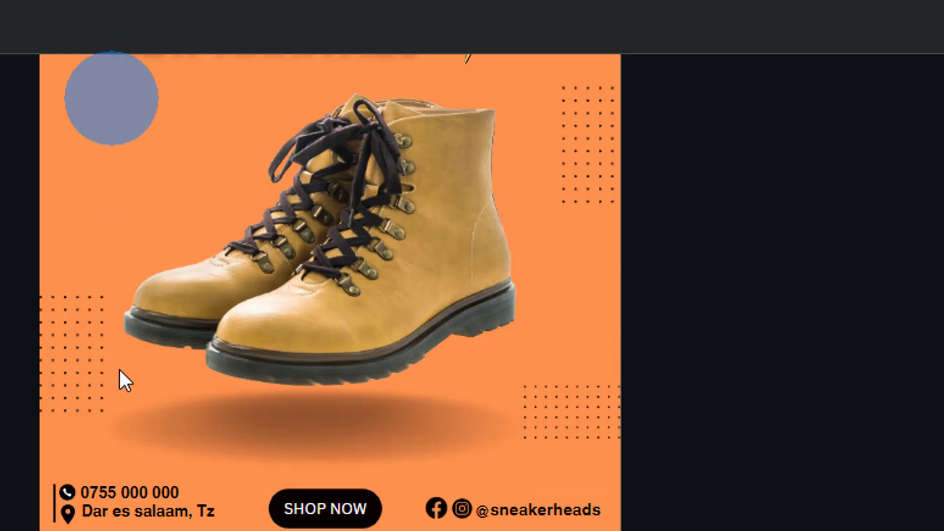
{"action": "left_click", "coordinate": [374, 526]}
{"action": "left_click", "coordinate": [268, 423]}
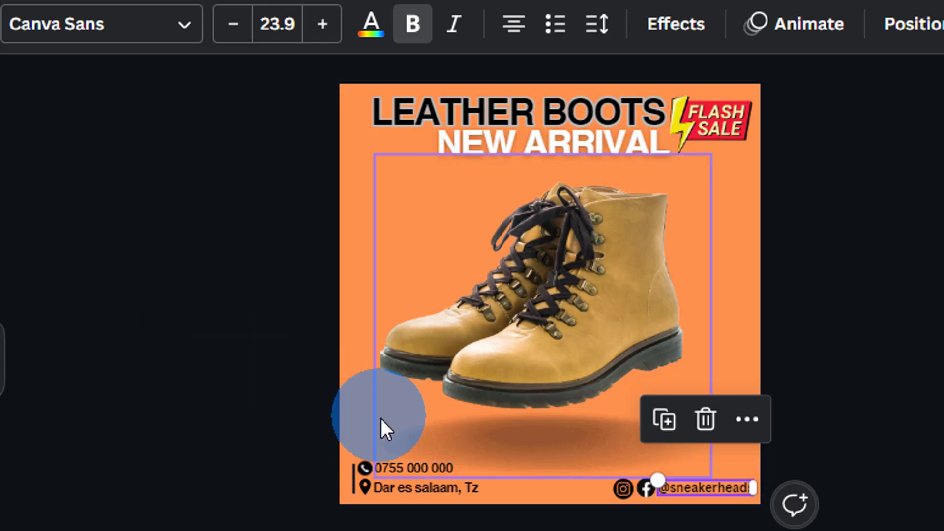
Search Elements for 'button' and add the red pill button graphic
{"action": "left_click", "coordinate": [2, 355]}
{"action": "left_click", "coordinate": [7, 140]}
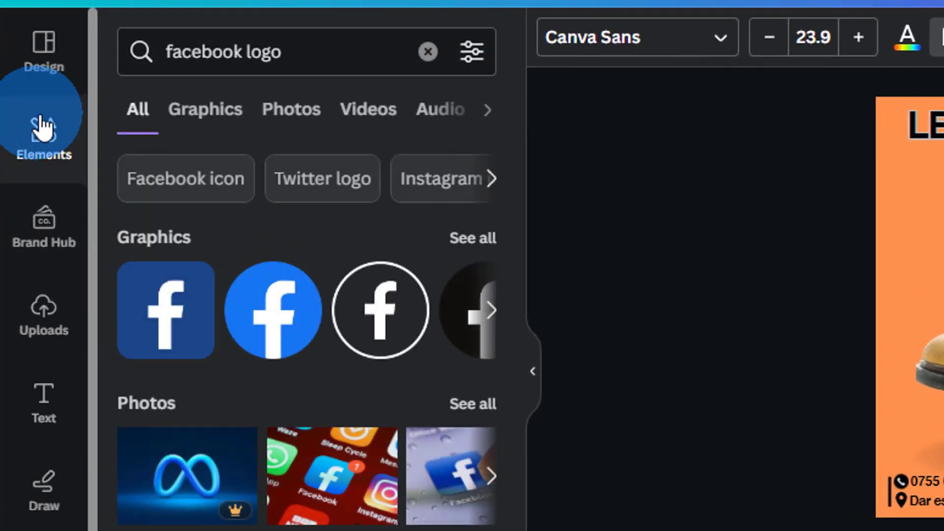
{"action": "left_click", "coordinate": [259, 56]}
{"action": "left_click", "coordinate": [428, 56]}
{"action": "left_click", "coordinate": [278, 63]}
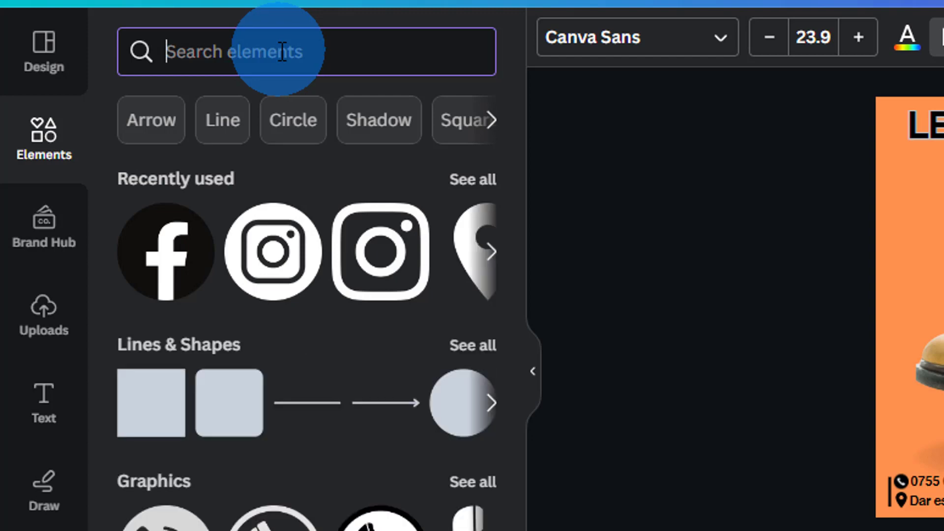
{"action": "type", "text": "button"}
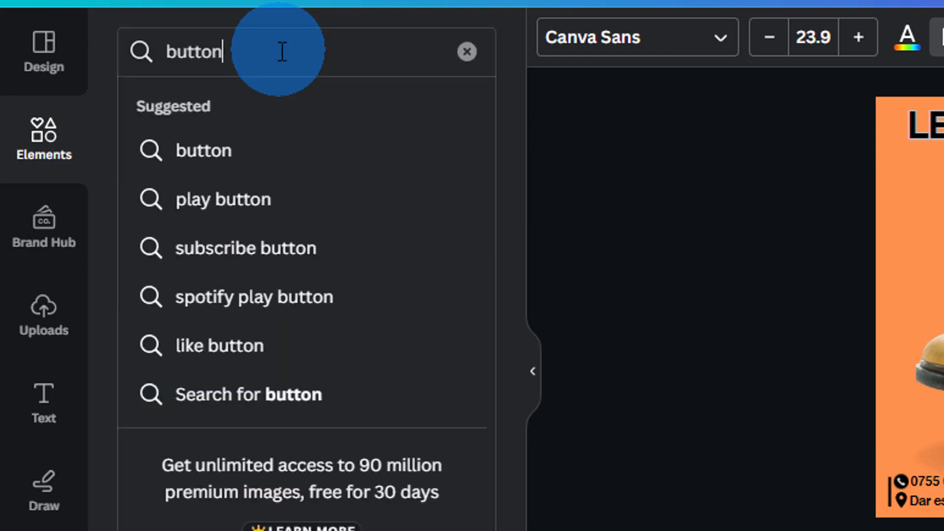
{"action": "key", "text": "Return"}
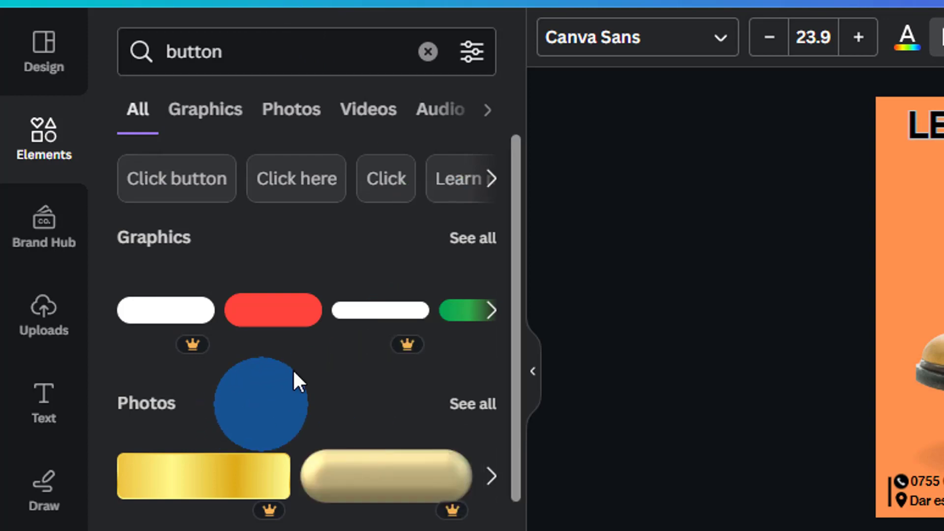
{"action": "left_click", "coordinate": [269, 317]}
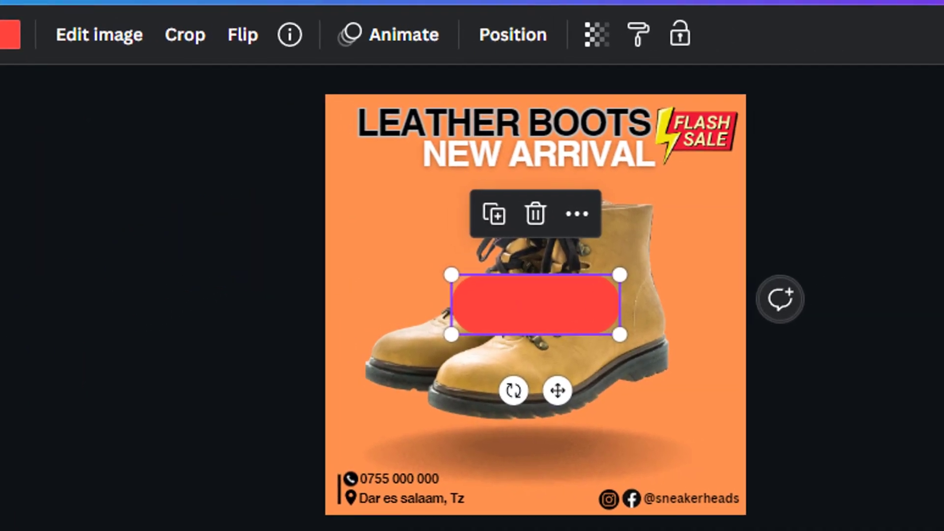
Recolour the pill black, shrink it, and move it to the bottom centre
{"action": "left_click", "coordinate": [11, 35]}
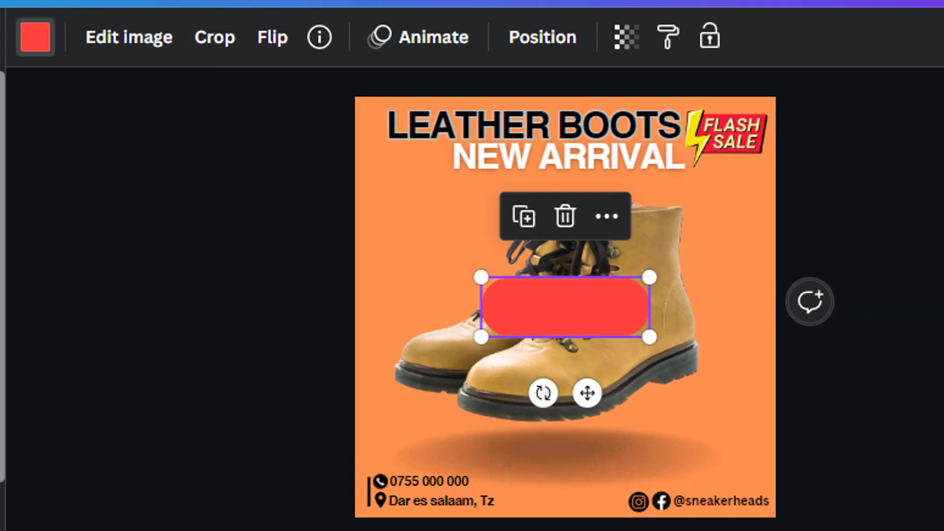
{"action": "left_click", "coordinate": [8, 228]}
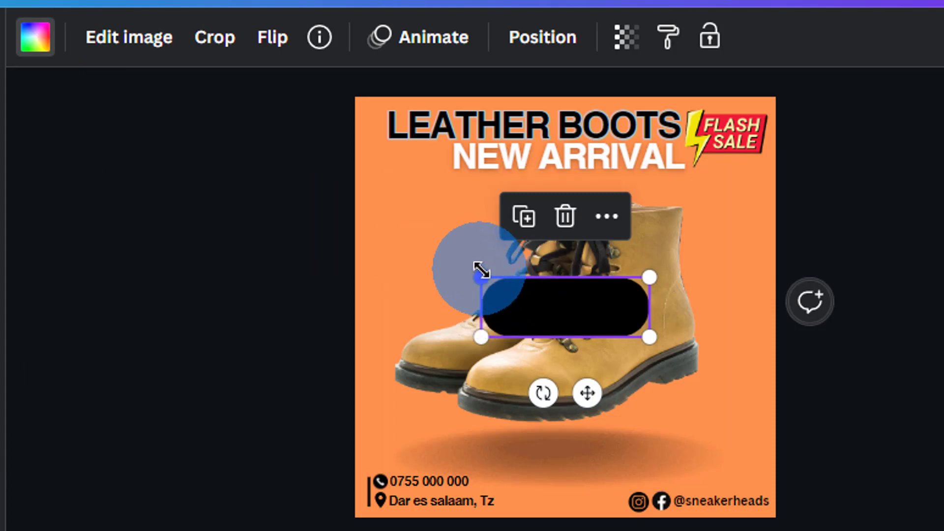
{"action": "left_click_drag", "start_coordinate": [511, 289], "coordinate": [569, 492]}
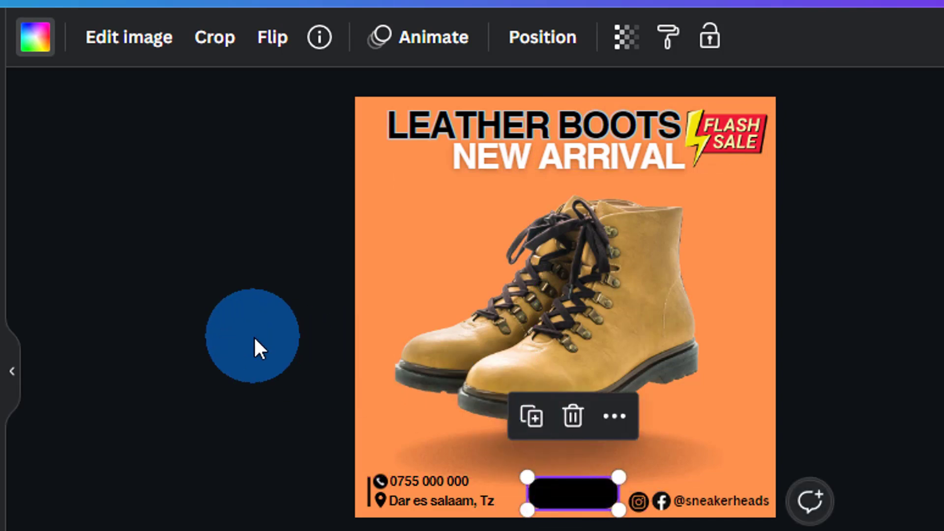
Add a 'SHOP NOW' text box, set its colour, and centre it over the black pill
{"action": "left_click", "coordinate": [507, 328]}
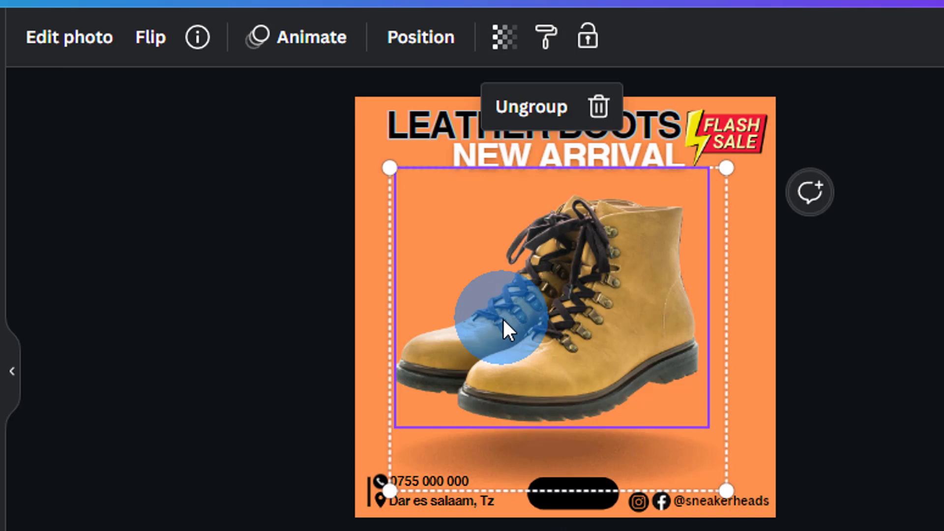
{"action": "key", "text": "t"}
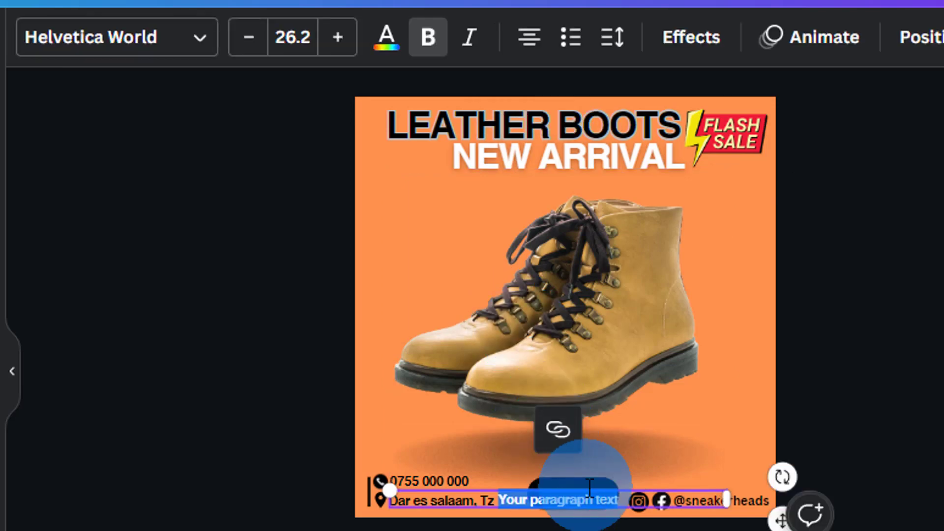
{"action": "key", "text": "BackSpace"}
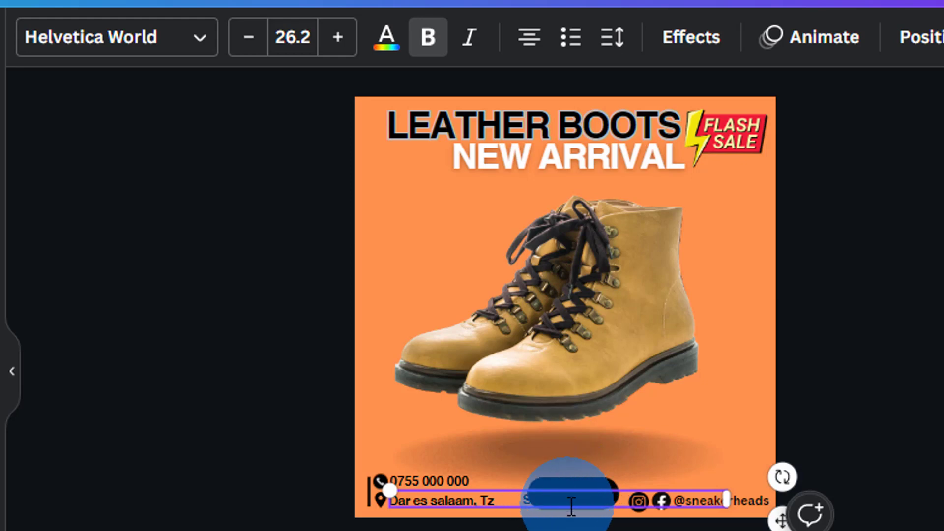
{"action": "left_click_drag", "start_coordinate": [522, 500], "coordinate": [614, 500]}
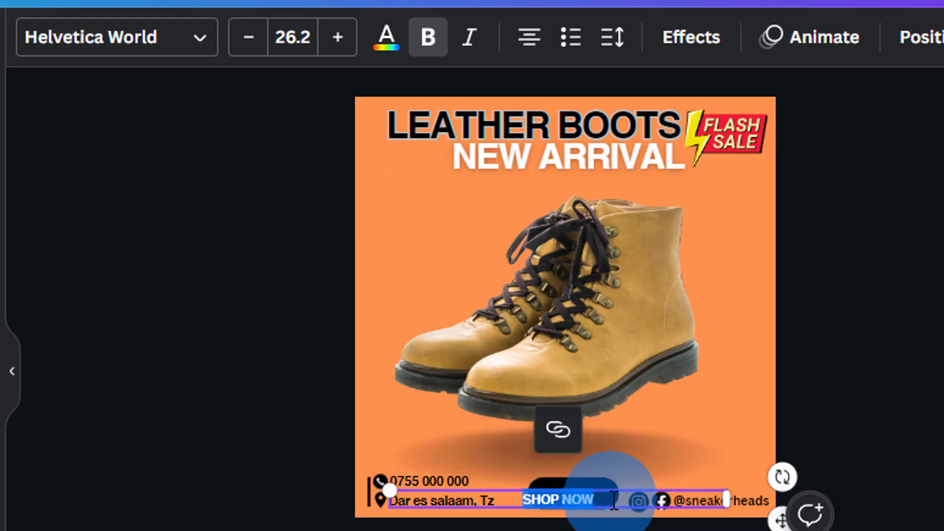
{"action": "left_click", "coordinate": [384, 45]}
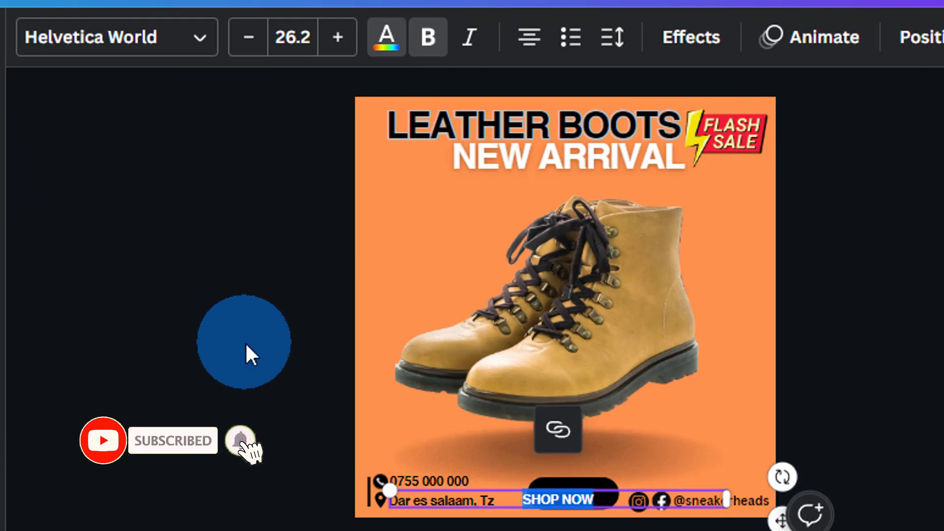
{"action": "left_click", "coordinate": [245, 341]}
{"action": "left_click", "coordinate": [560, 494]}
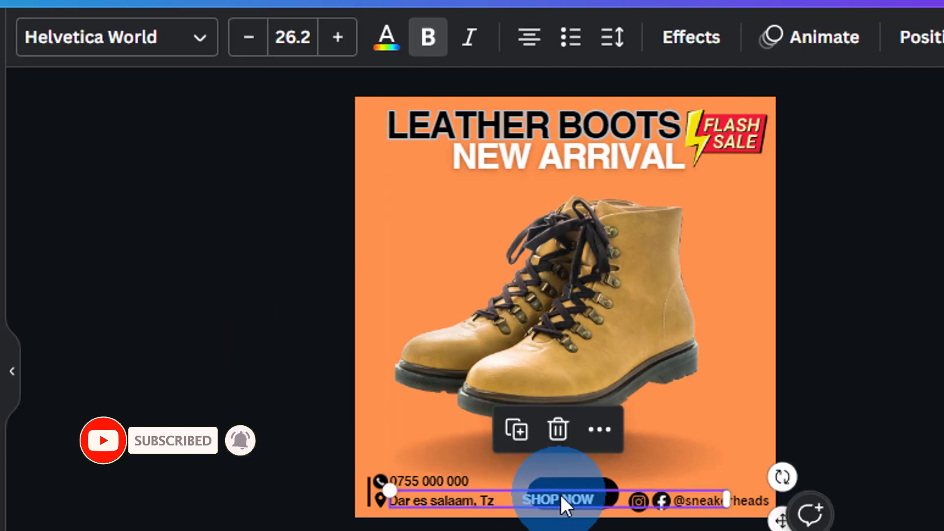
{"action": "left_click_drag", "start_coordinate": [560, 494], "coordinate": [580, 489]}
Move the boot photo group up, shrink it slightly, and re-centre it above the bottom row
{"action": "left_click", "coordinate": [247, 365]}
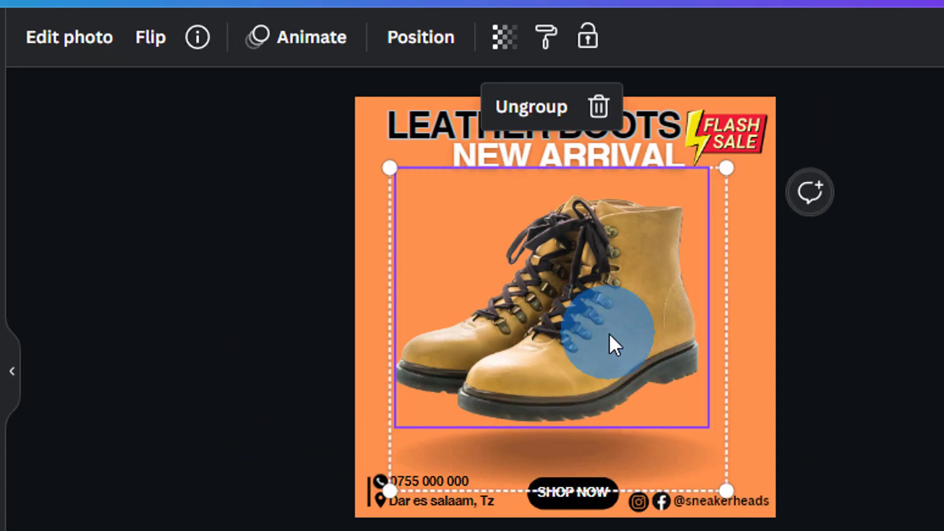
{"action": "left_click_drag", "start_coordinate": [609, 333], "coordinate": [608, 323]}
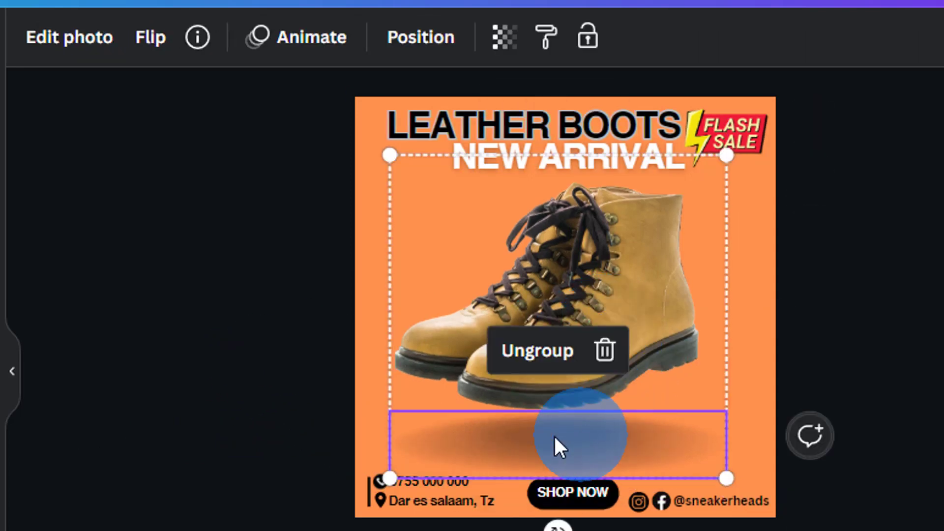
{"action": "left_click_drag", "start_coordinate": [391, 479], "coordinate": [404, 464]}
{"action": "left_click_drag", "start_coordinate": [586, 311], "coordinate": [573, 306]}
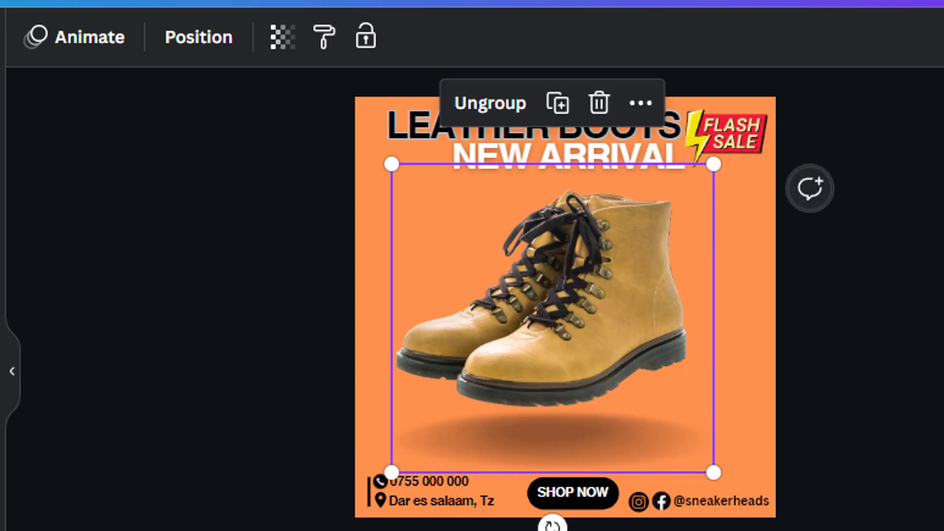
{"action": "left_click", "coordinate": [917, 388]}
{"action": "left_click", "coordinate": [568, 487]}
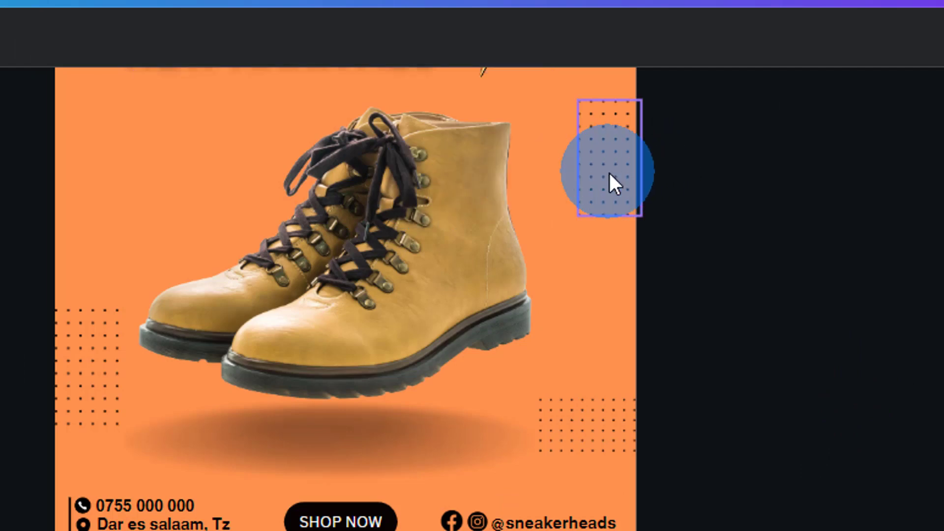
Inspect the dot patterns at the bottom-right, right and left edges of the sample design
{"action": "left_click", "coordinate": [745, 354]}
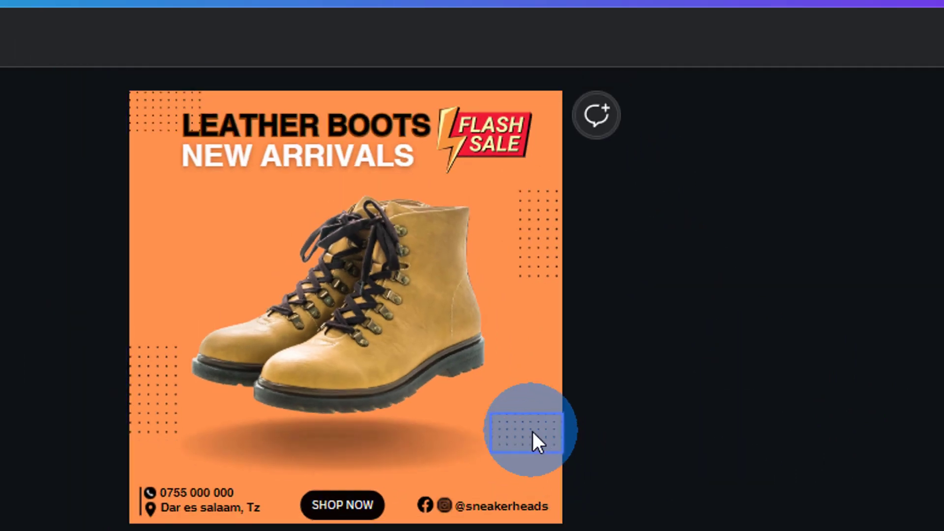
{"action": "left_click", "coordinate": [532, 430]}
{"action": "left_click", "coordinate": [523, 234]}
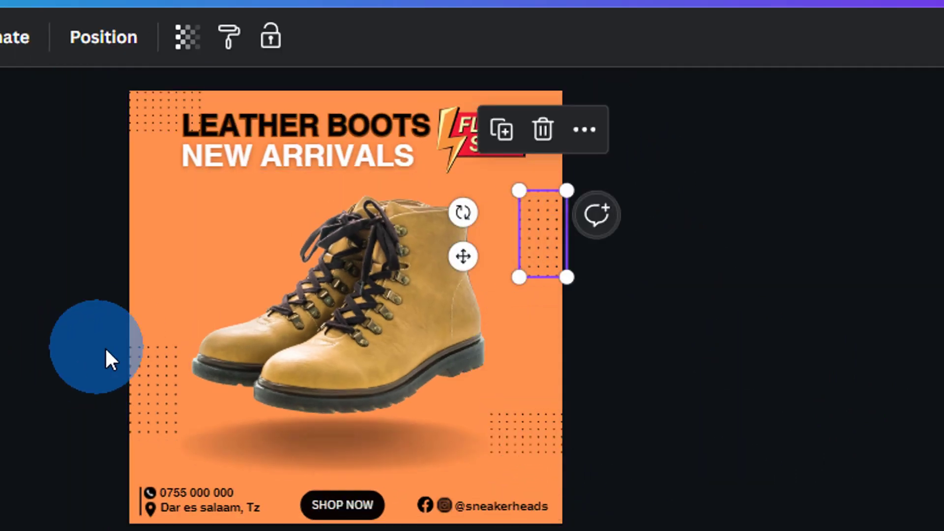
{"action": "left_click", "coordinate": [137, 383]}
{"action": "left_click", "coordinate": [754, 285]}
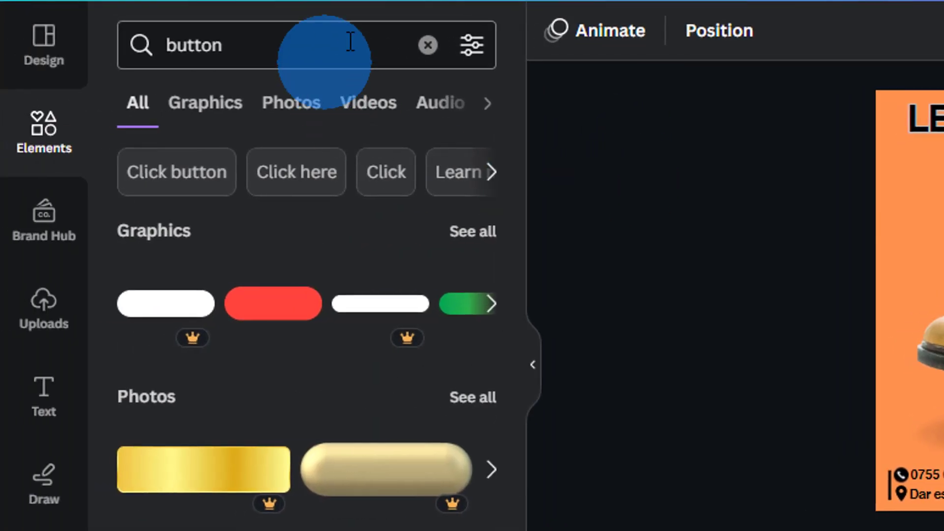
Search 'DOTS', add the first dot grid, and shrink it into an upright strip at the left edge
{"action": "left_click", "coordinate": [426, 47]}
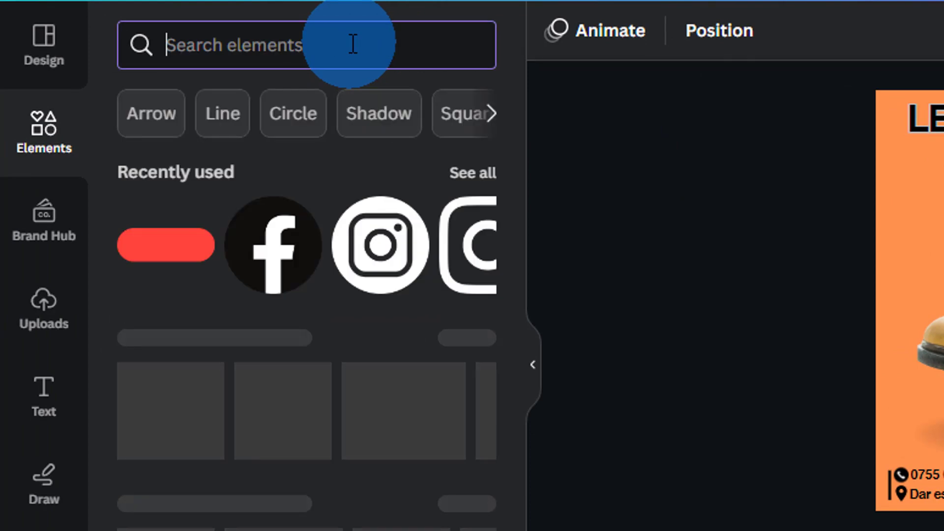
{"action": "type", "text": "DOTS"}
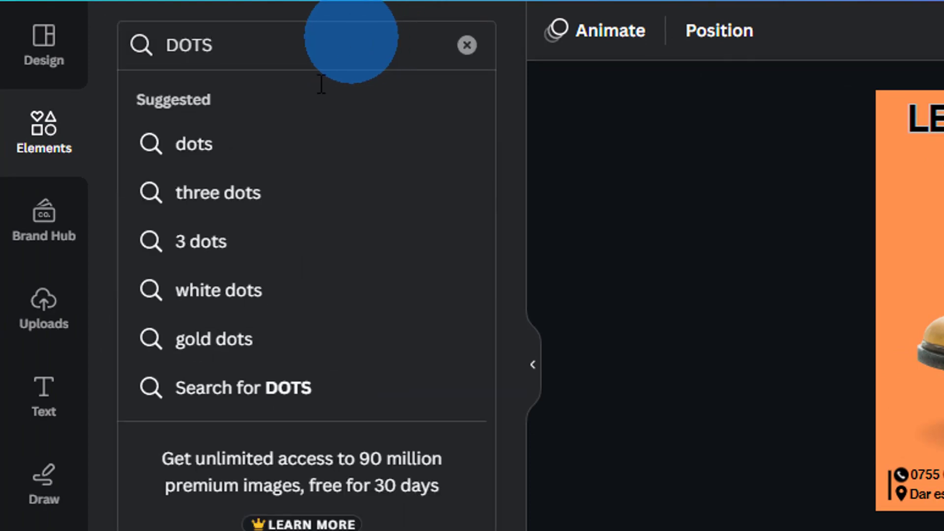
{"action": "left_click", "coordinate": [282, 150]}
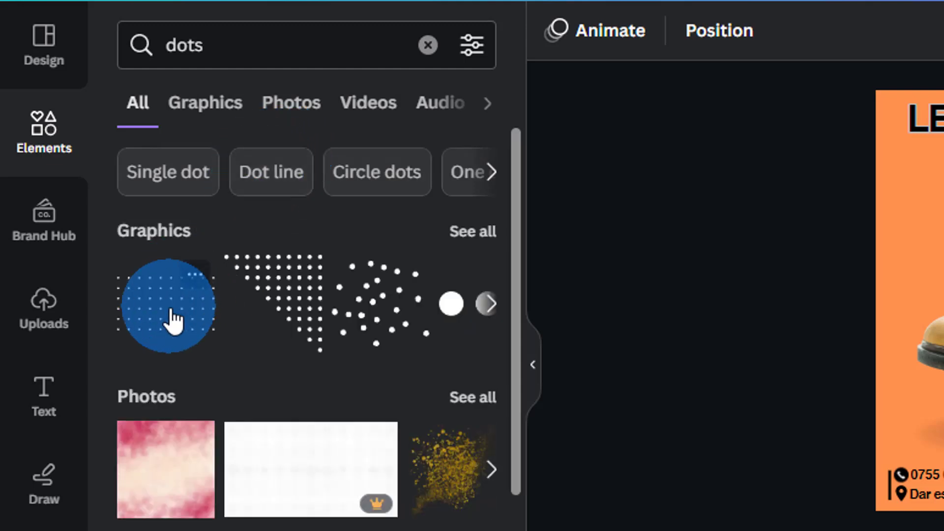
{"action": "left_click", "coordinate": [184, 297]}
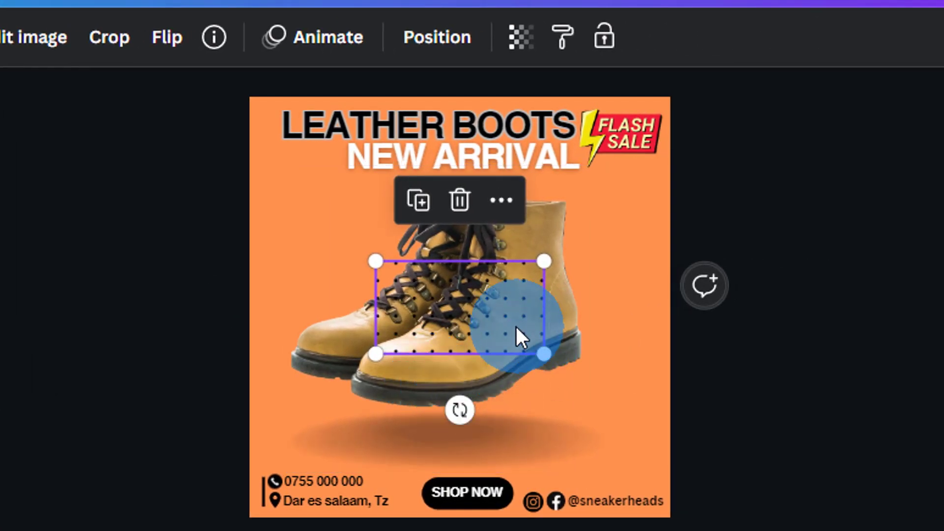
{"action": "left_click_drag", "start_coordinate": [517, 337], "coordinate": [316, 259]}
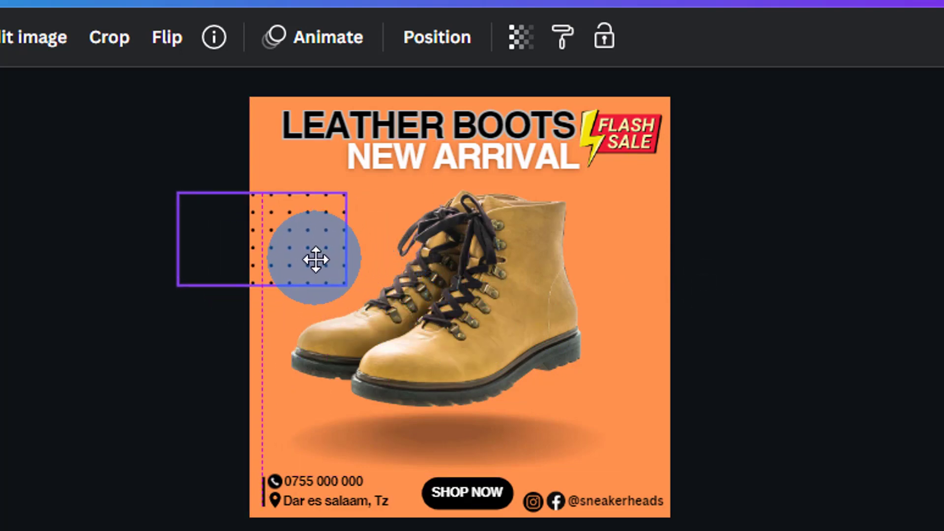
{"action": "left_click_drag", "start_coordinate": [258, 339], "coordinate": [280, 231]}
{"action": "left_click_drag", "start_coordinate": [217, 156], "coordinate": [270, 220]}
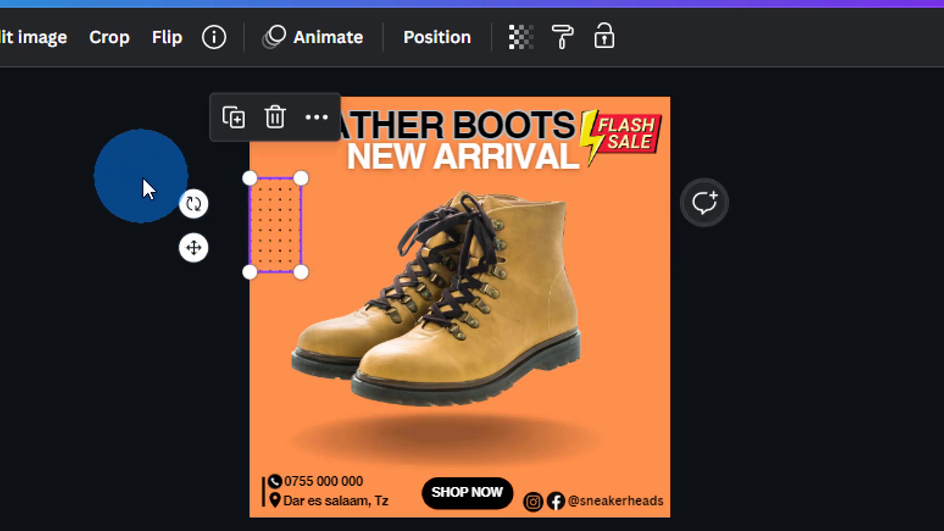